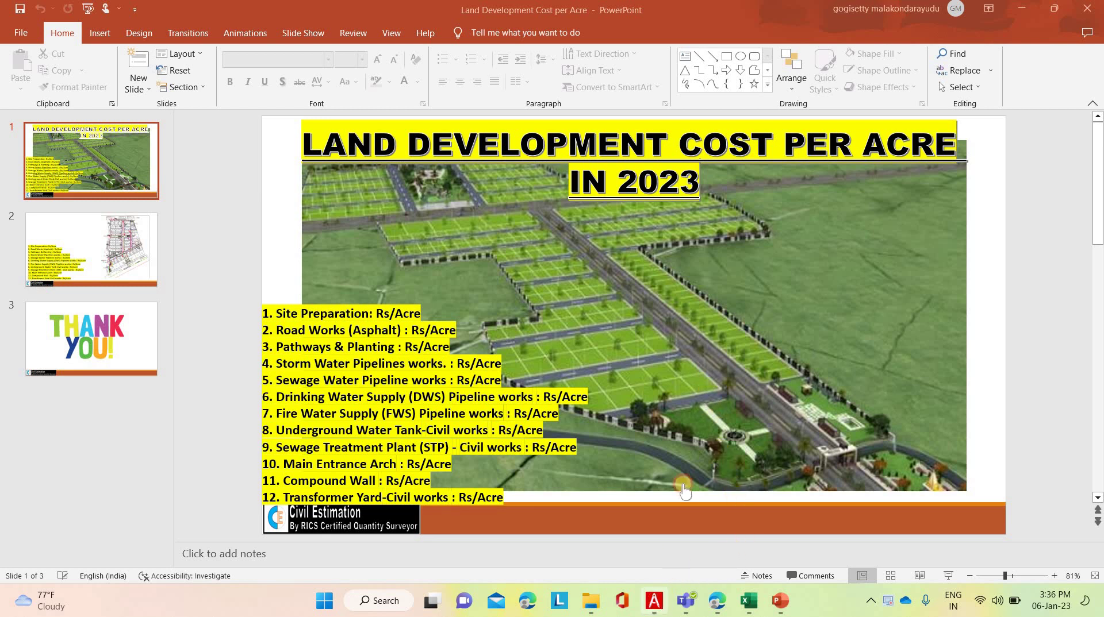
Bring up the Ponnala Electrical and PHE Site Layout OPTION-1 drawing in PDF Architect
key("alt+Tab")
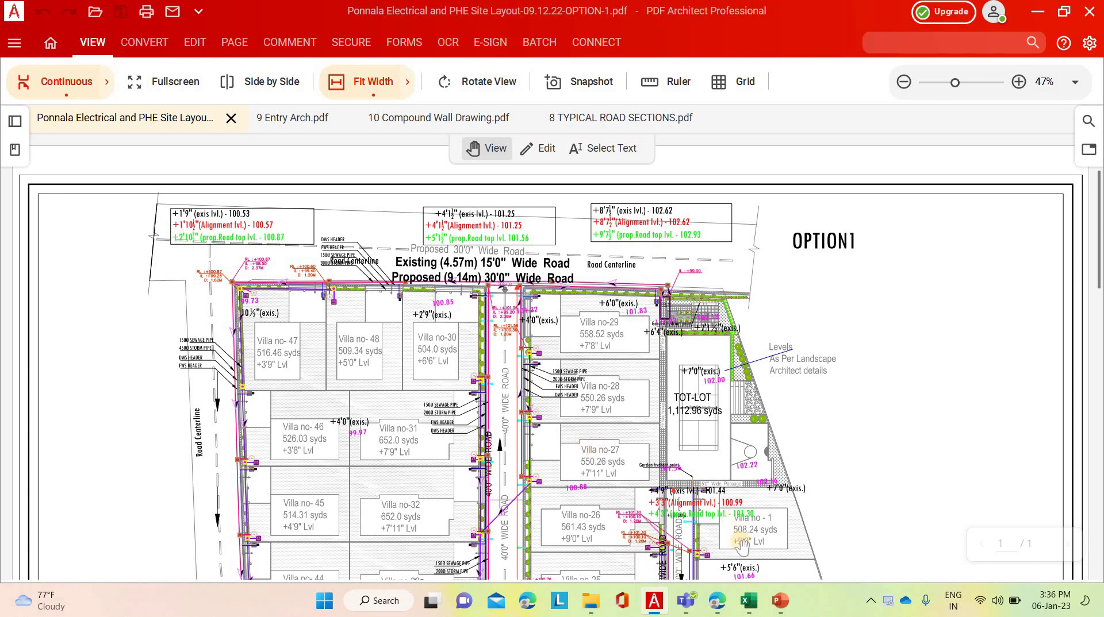
Return to PowerPoint's Land Development Cost per Acre title slide
left_click(778, 611)
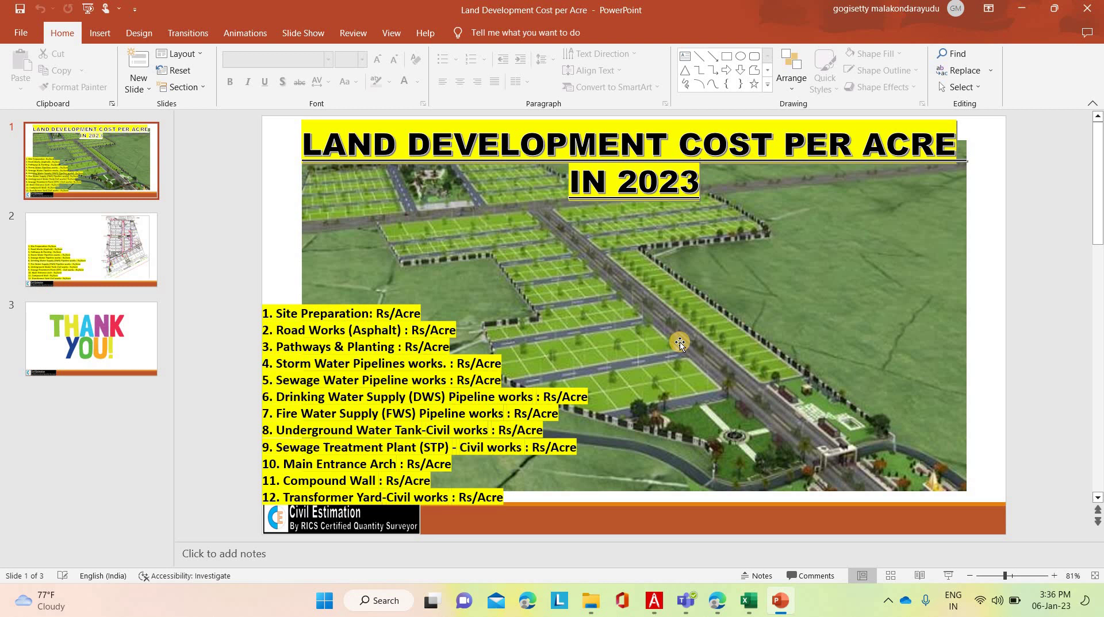
Review the workbook's EDW-Abstract bill of quantities, including the 12,018,641.86 site grading subtotal
left_click(751, 601)
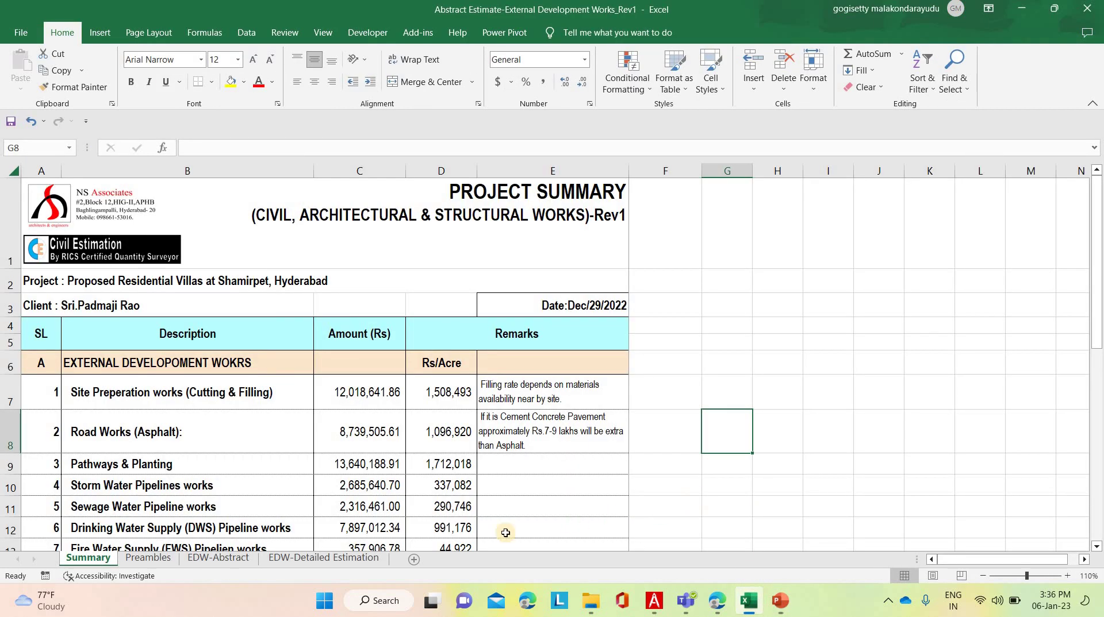
left_click(241, 560)
left_click_drag(989, 560, 1010, 556)
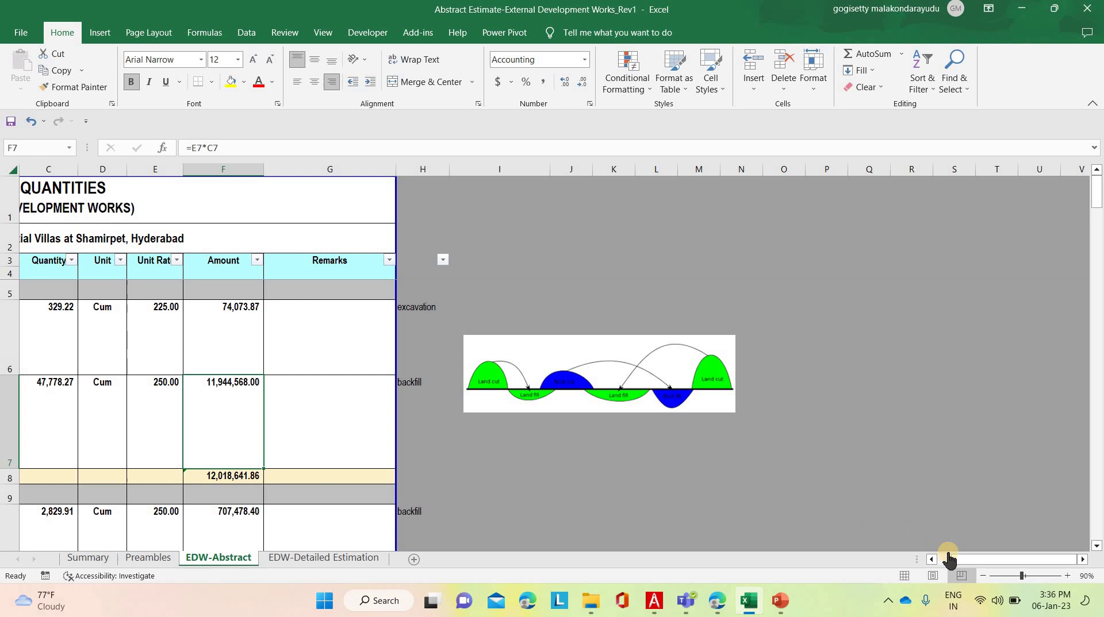
left_click_drag(961, 561, 841, 545)
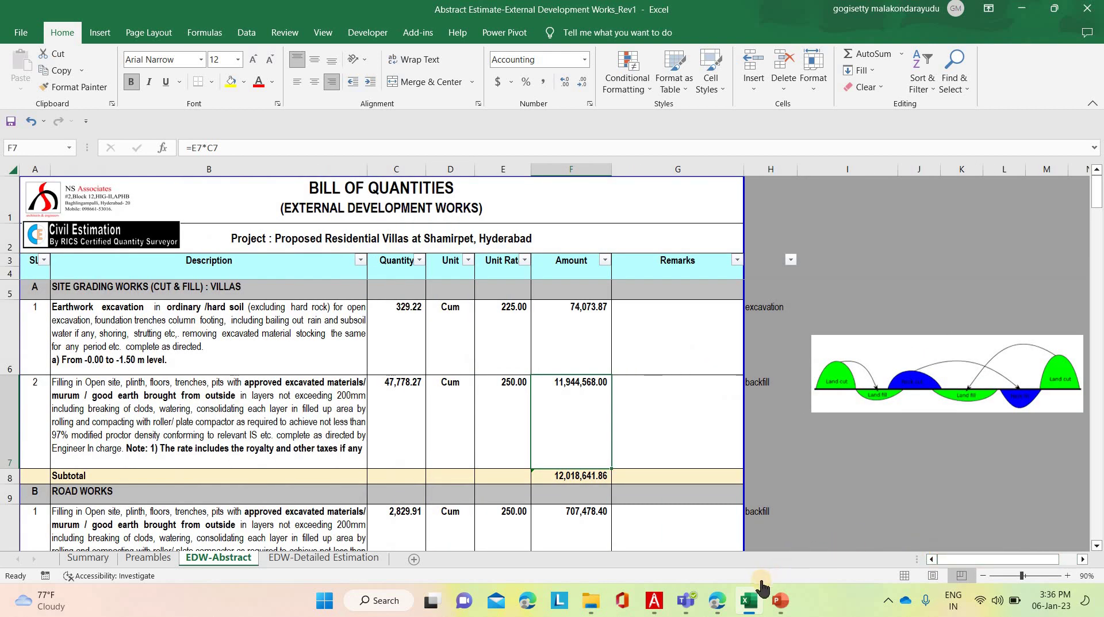
Bring the site layout drawing forward in PDF Architect and zoom through it
left_click(780, 600)
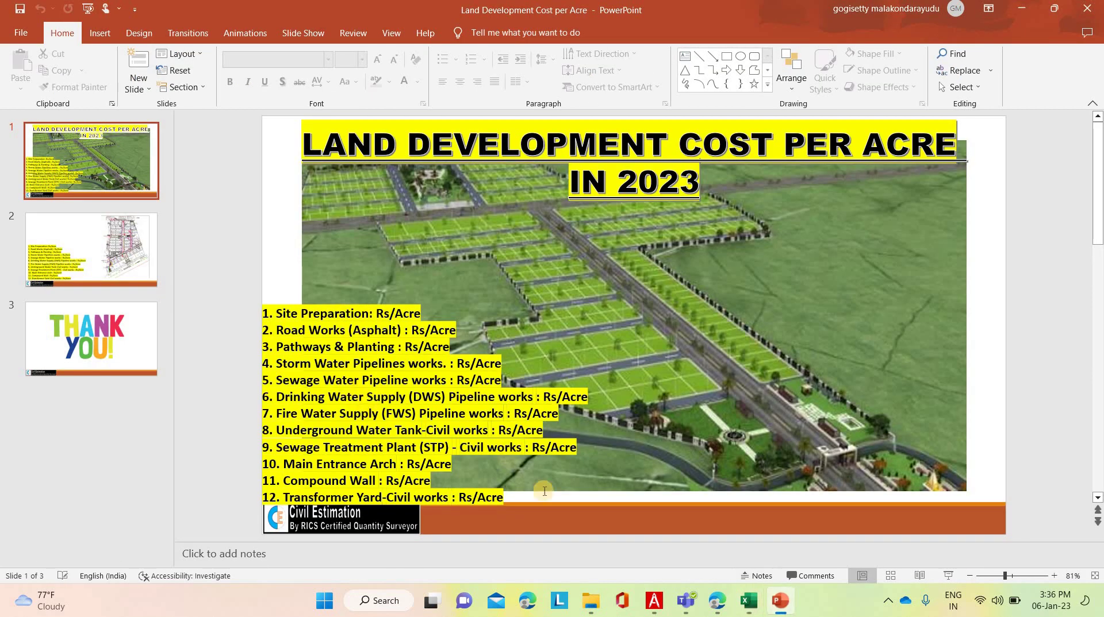
left_click(776, 600)
left_click(655, 602)
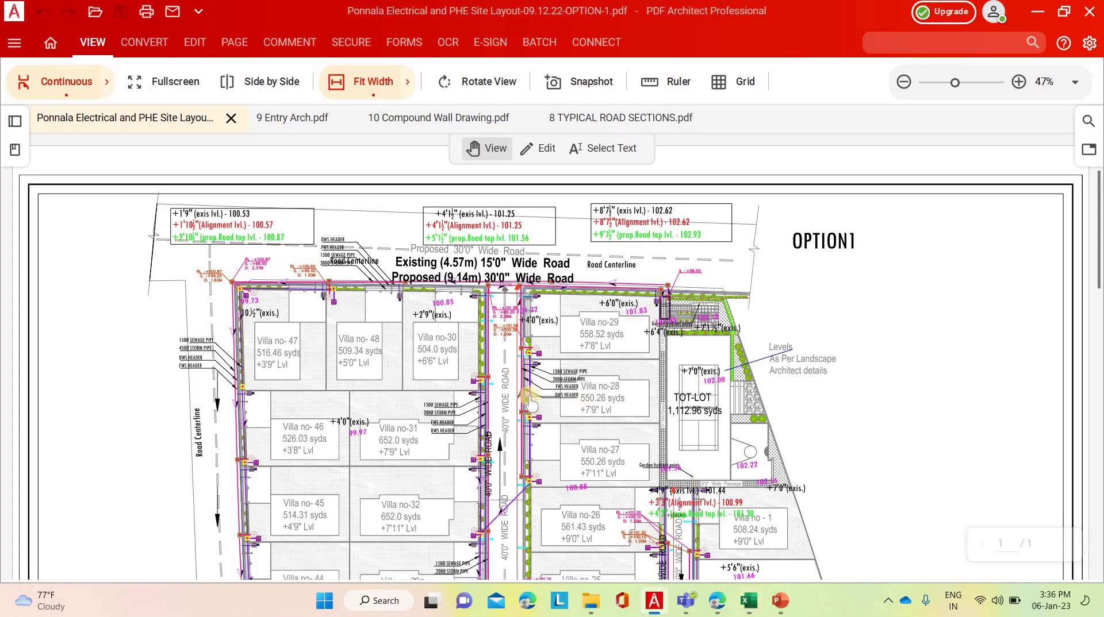
scroll(534, 413, "down", 3)
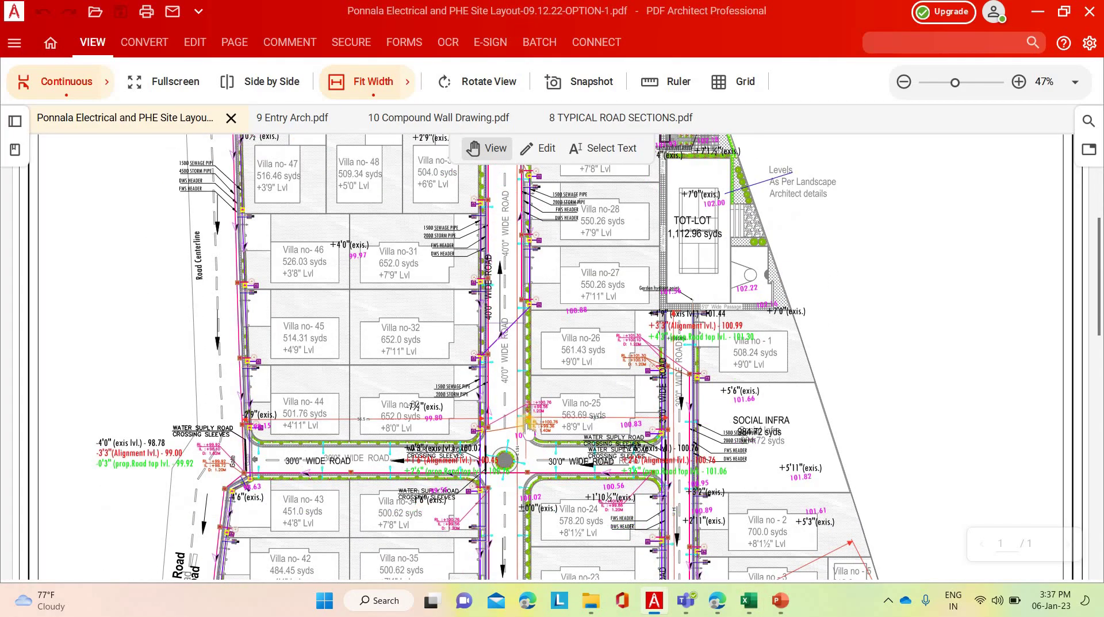
scroll(526, 428, "down", 3)
Compare the 8 TYPICAL ROAD SECTIONS drawing with the site layout, ending zoomed on the 40' road section
left_click(580, 117)
scroll(305, 424, "down", 4)
scroll(380, 409, "down", 5)
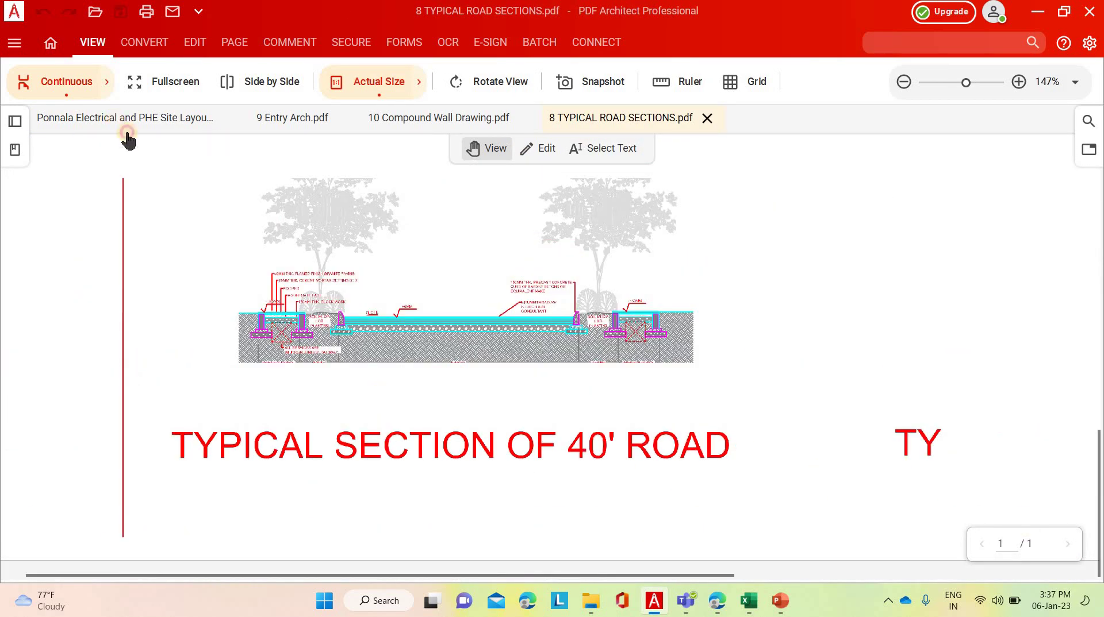
left_click(123, 121)
scroll(537, 391, "down", 5)
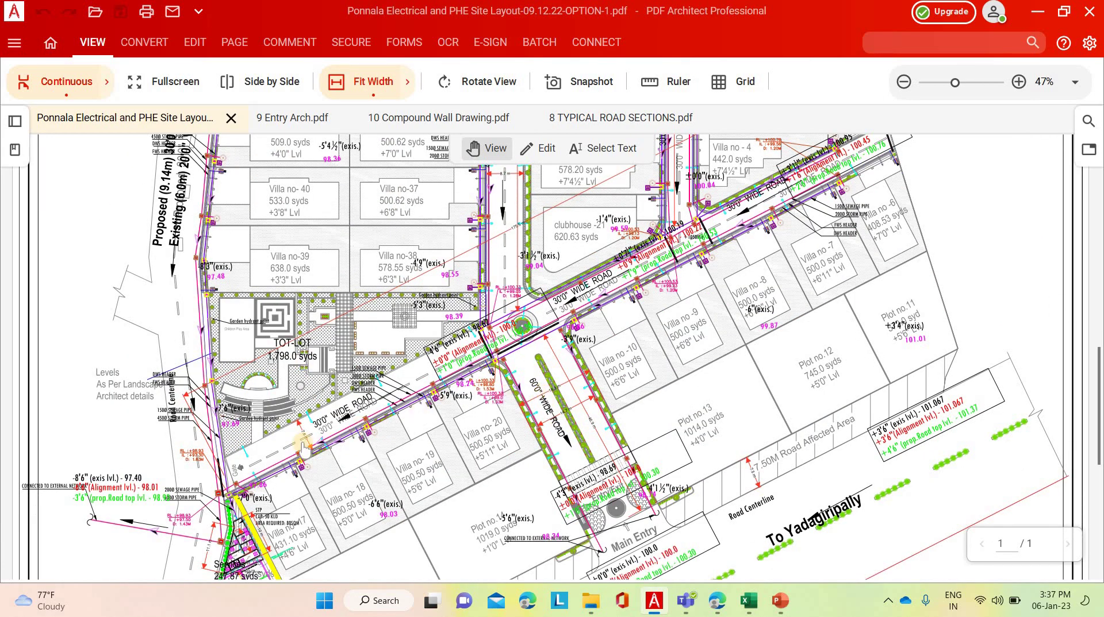
scroll(517, 339, "up", 4)
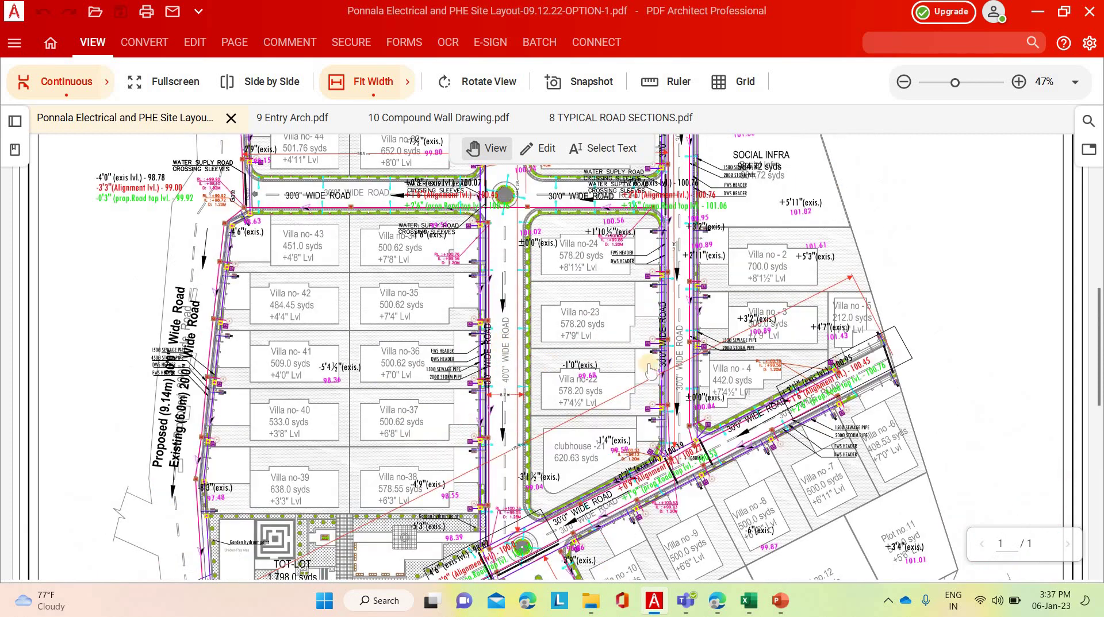
scroll(694, 318, "up", 2)
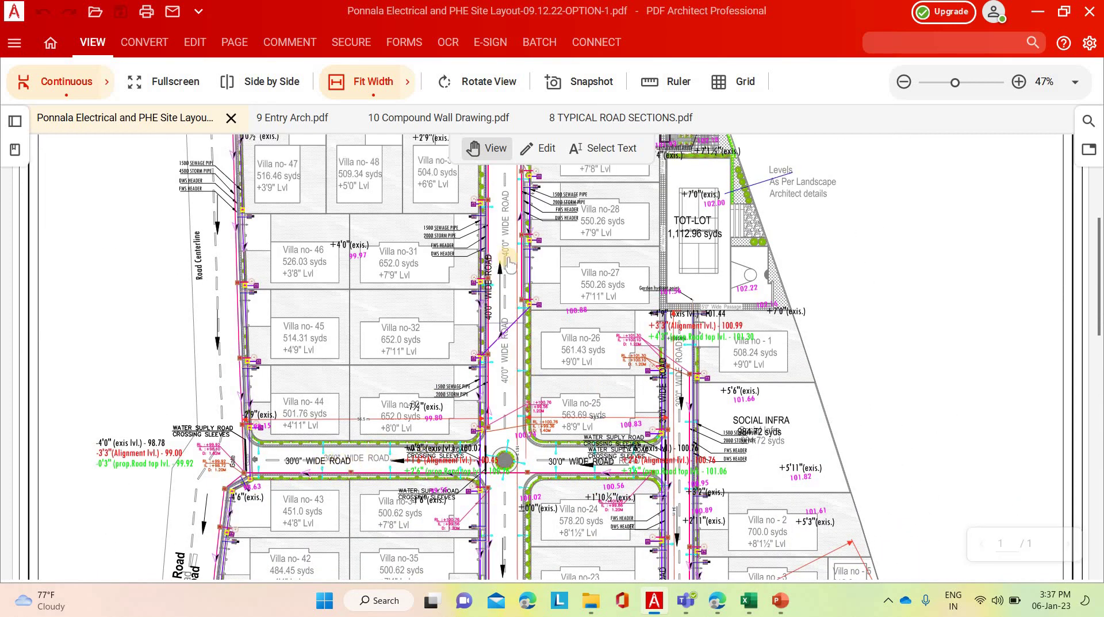
scroll(546, 184, "up", 3)
left_click(593, 121)
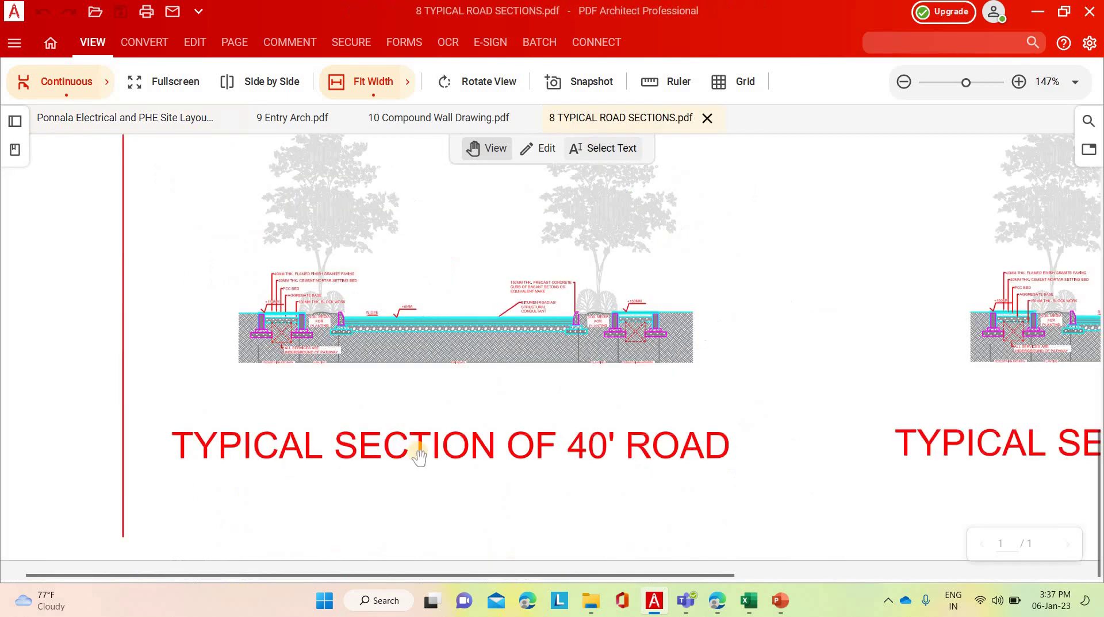
scroll(419, 358, "up", 3)
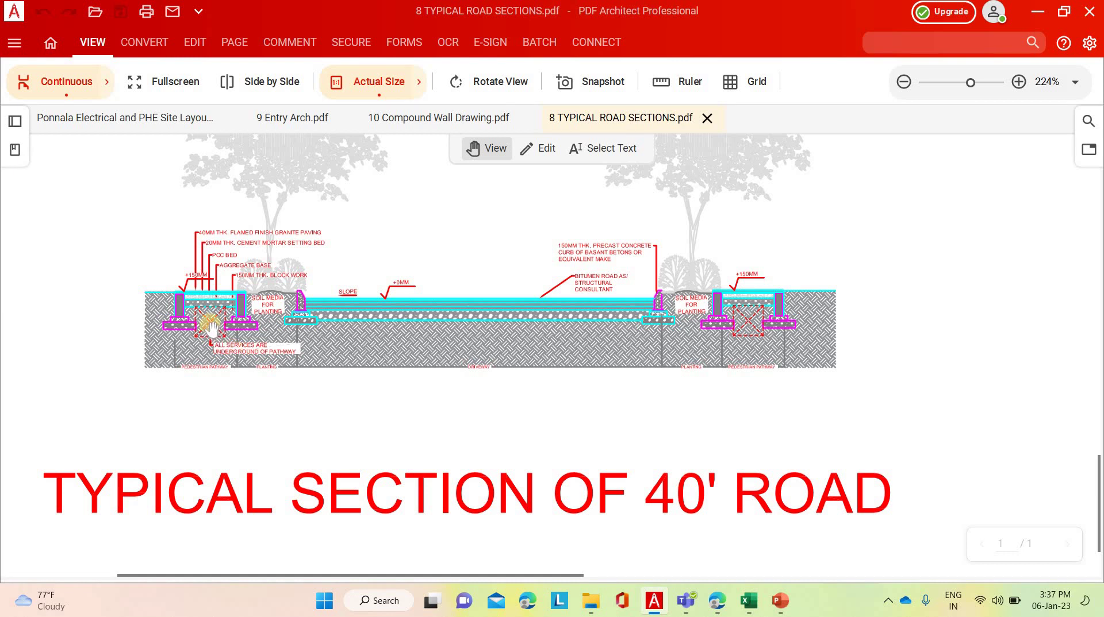
scroll(231, 360, "up", 5)
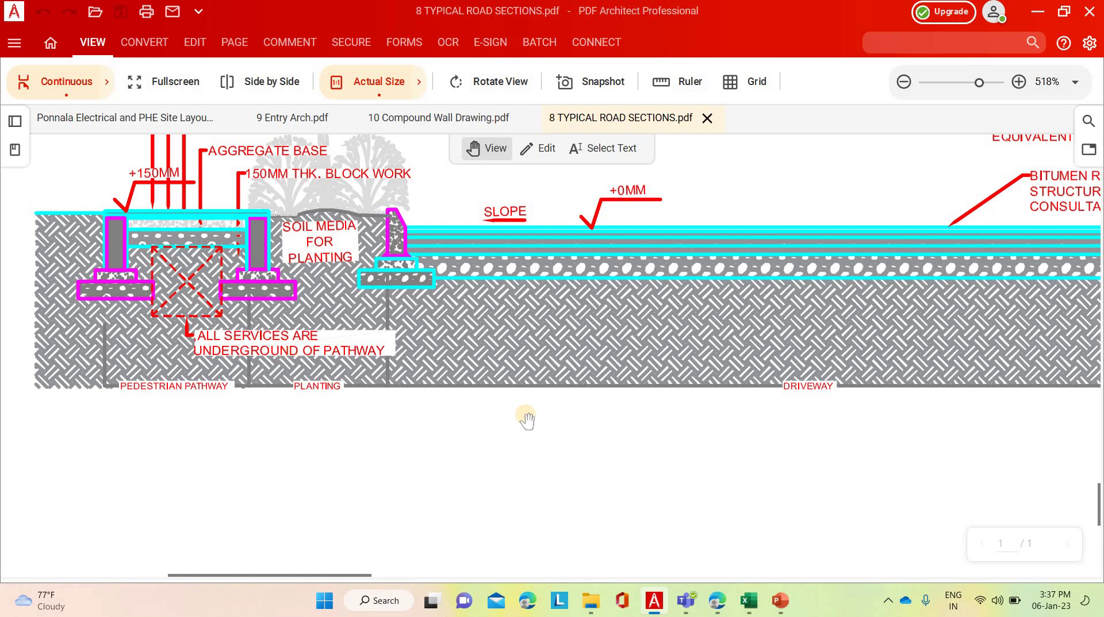
scroll(526, 421, "down", 6)
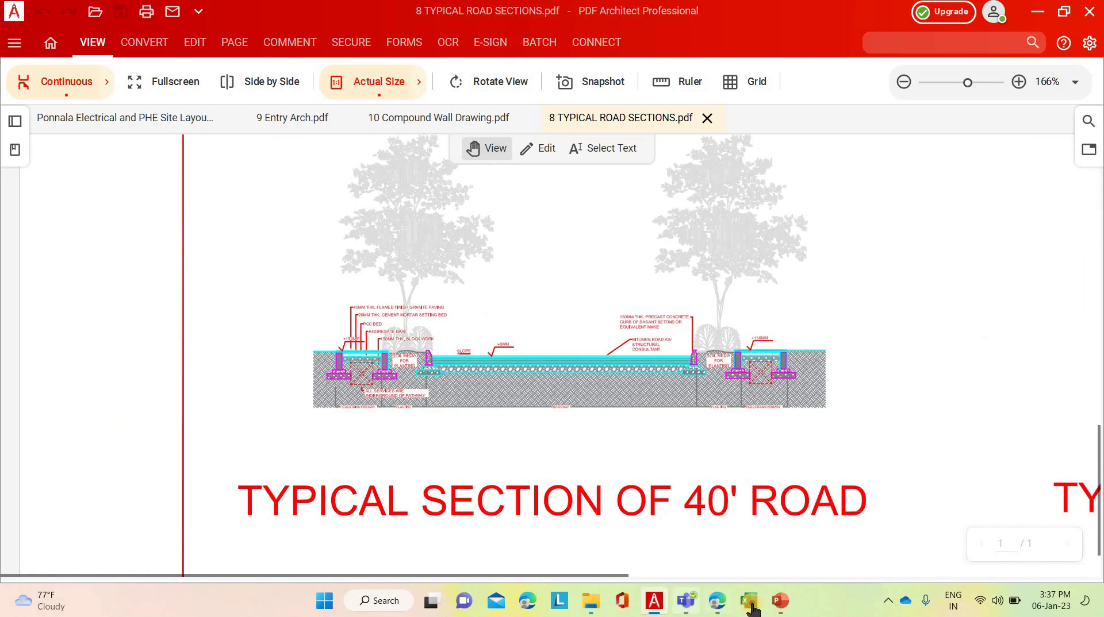
Zoom and pan over the 40' road section's pavement layers, then return to the cost-per-acre slide
left_click(750, 604)
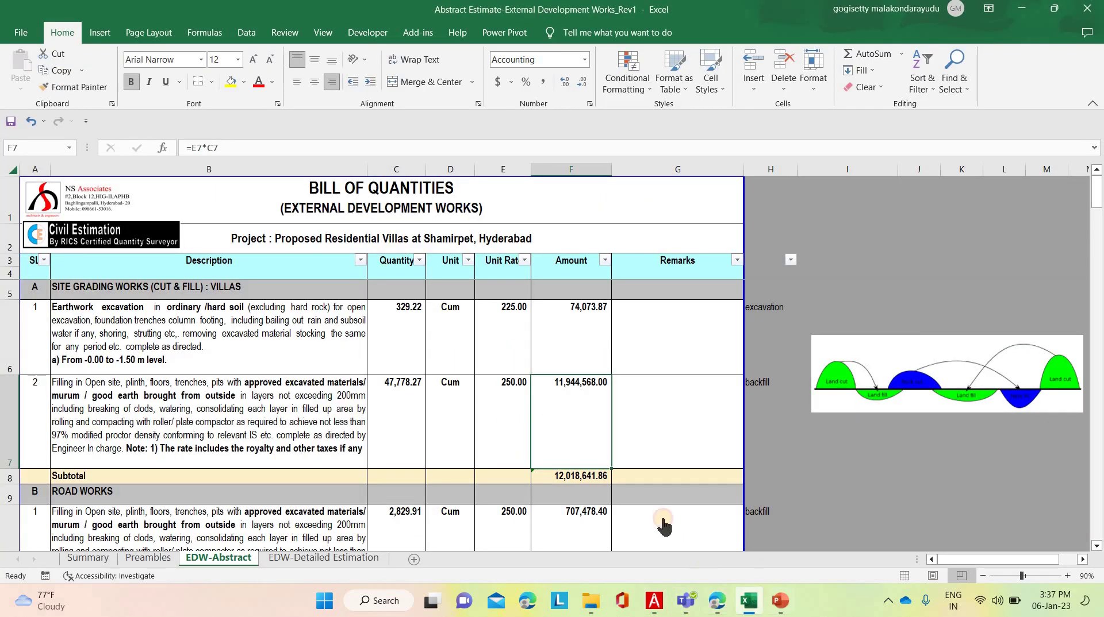
key("alt+Tab")
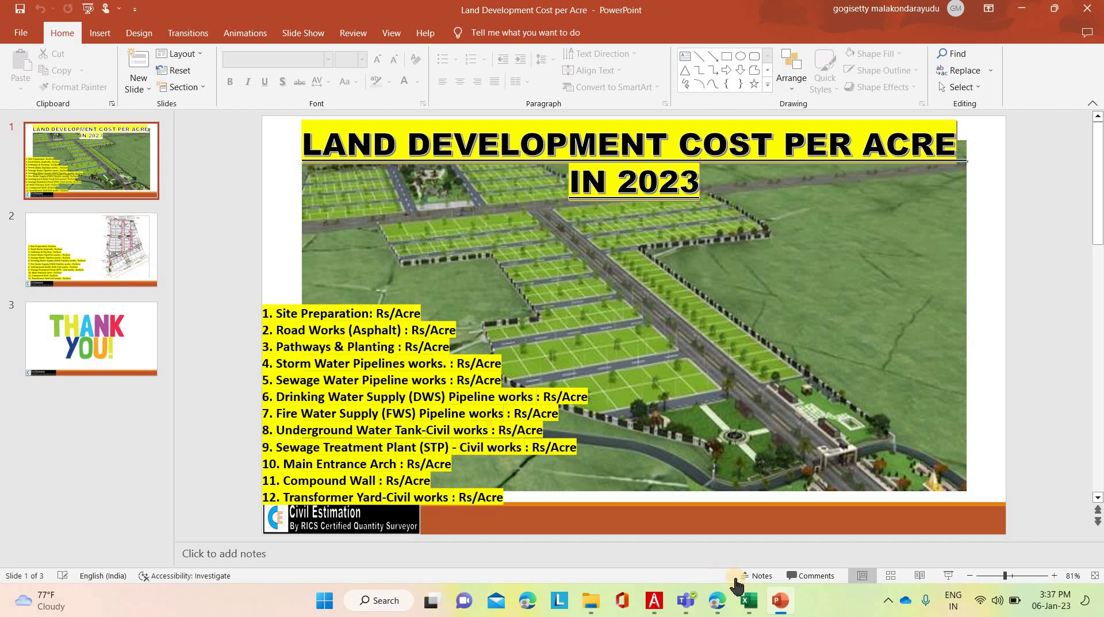
left_click(654, 601)
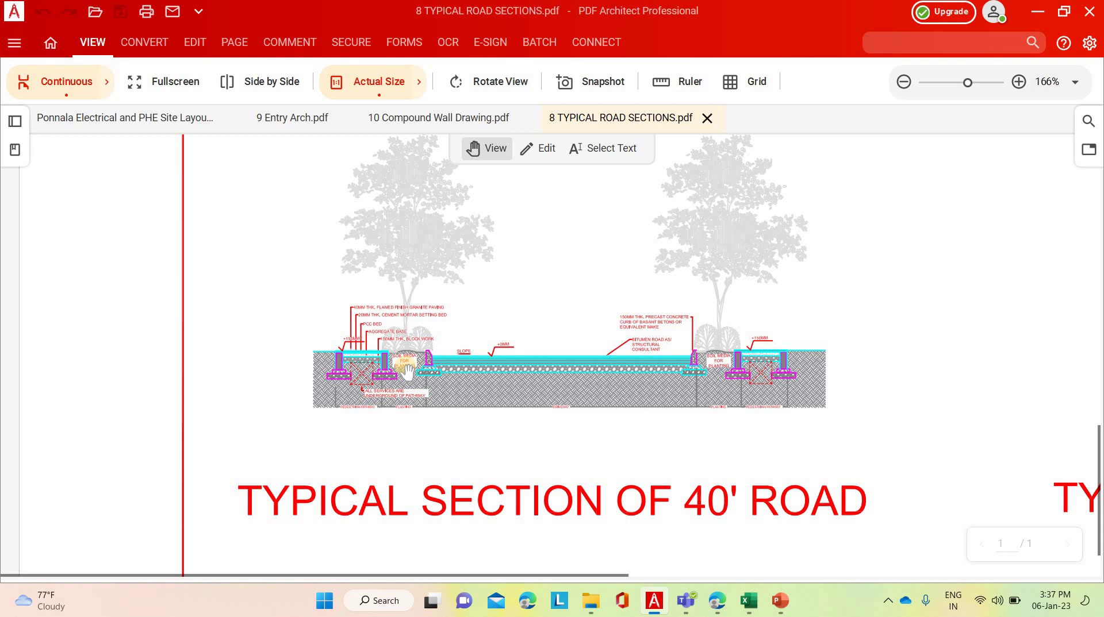
scroll(407, 371, "up", 5)
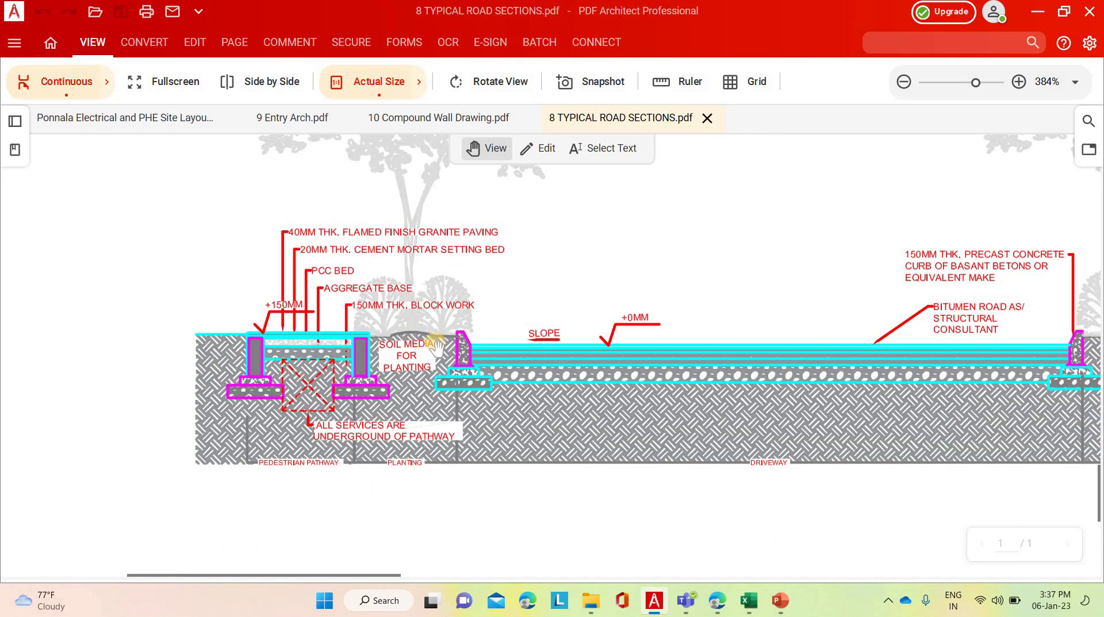
left_click_drag(437, 347, 421, 345)
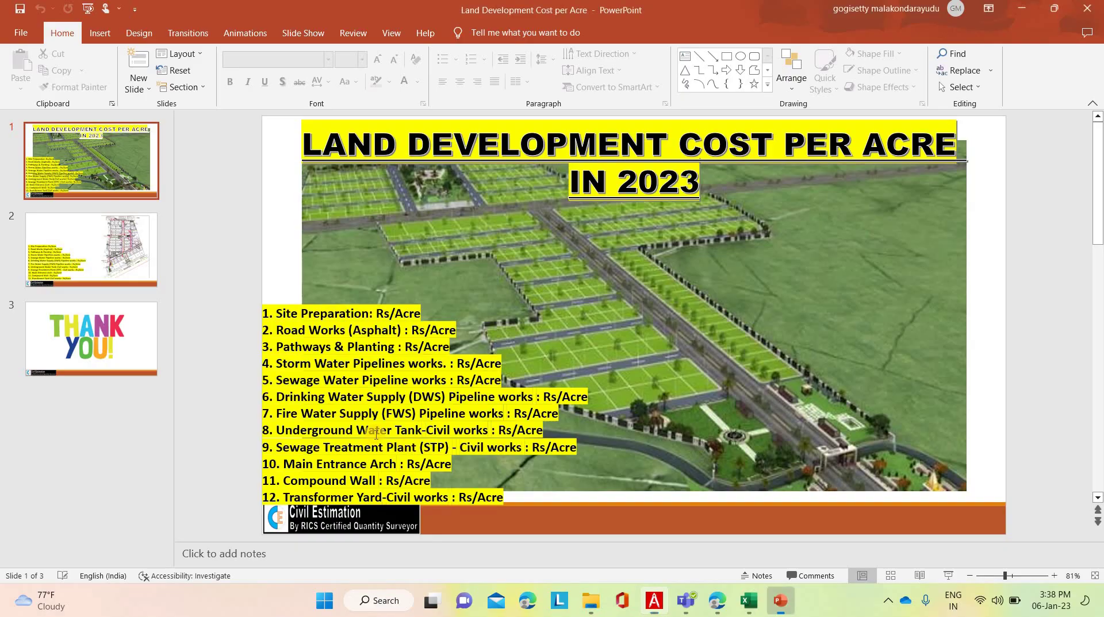
left_click(780, 603)
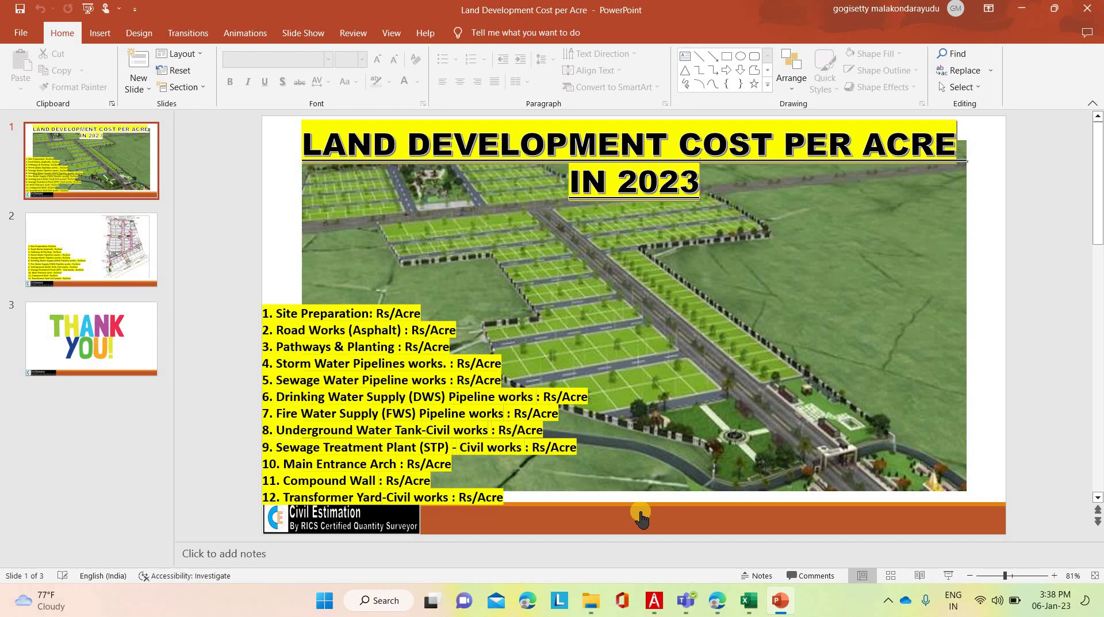
Switch to the site layout drawing, then check the cost-per-acre slide
key("alt+Tab")
key("ctrl+Tab")
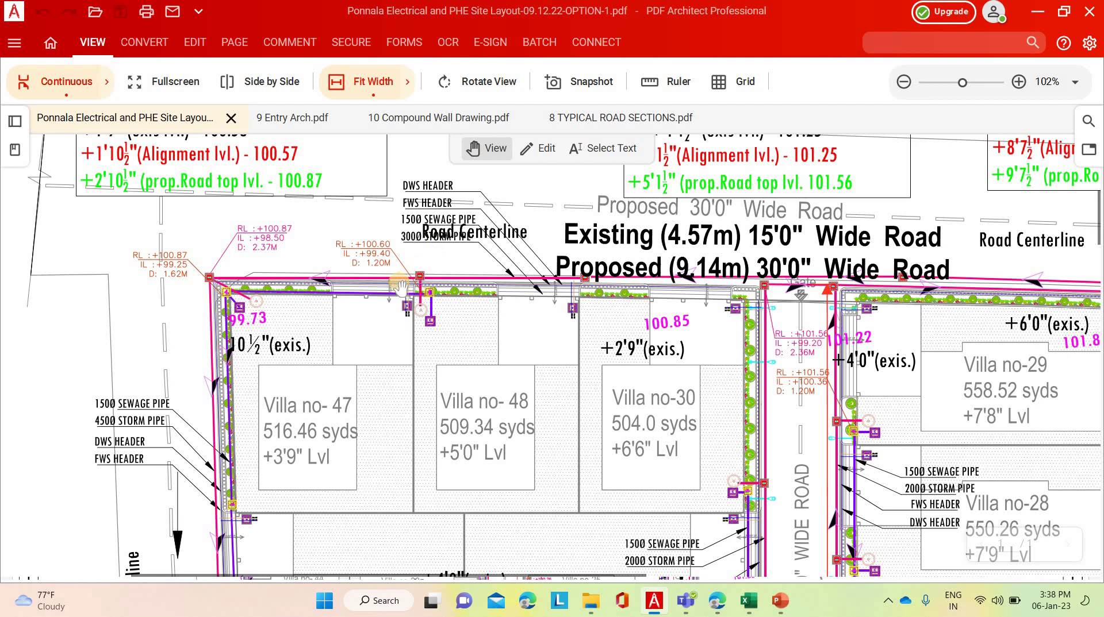
scroll(543, 340, "down", 2)
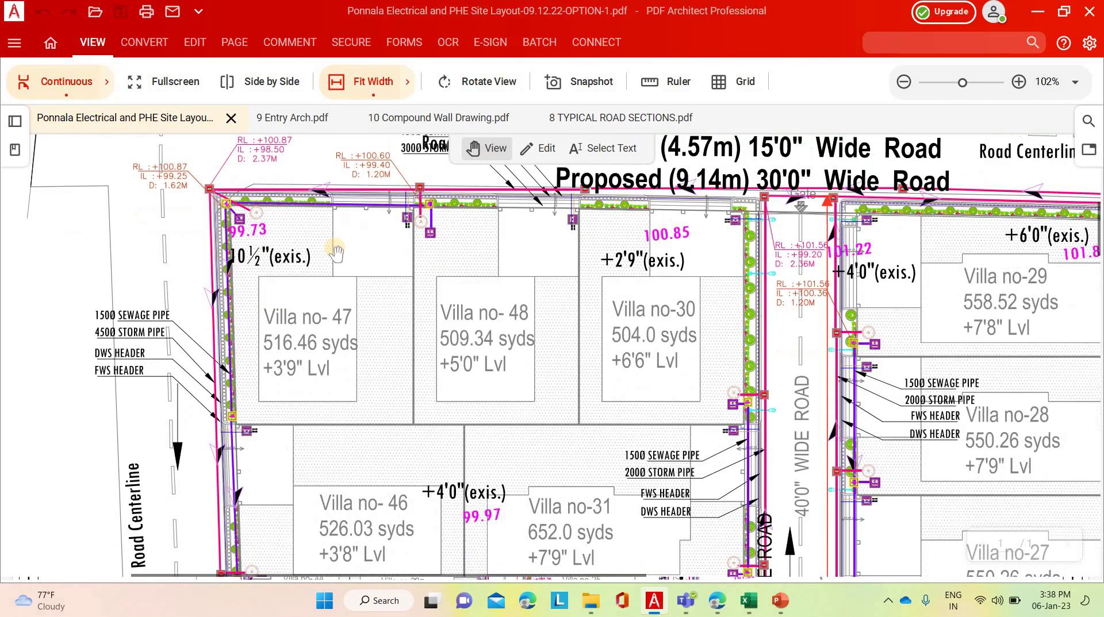
left_click(780, 601)
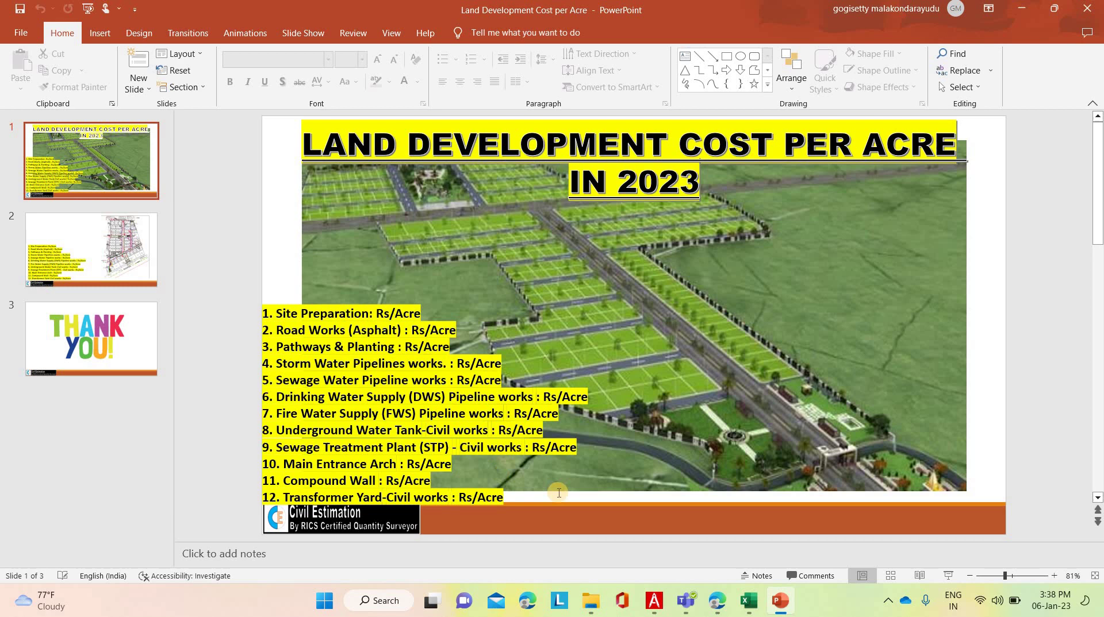
Zoom and pan the site layout to the Main Entry area
left_click(654, 601)
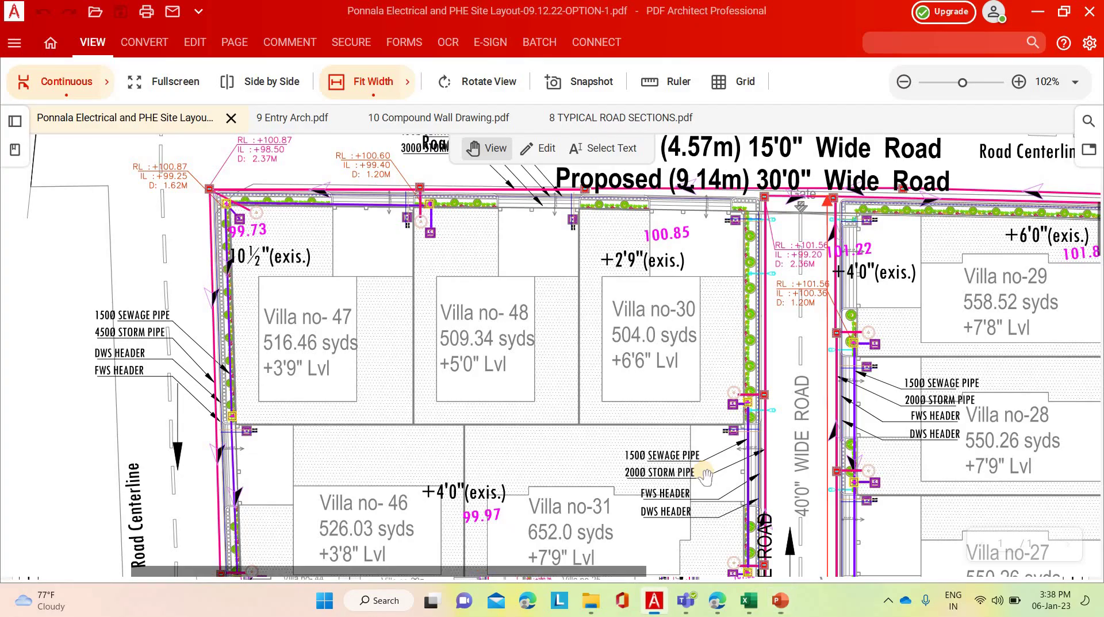
scroll(702, 473, "down", 10)
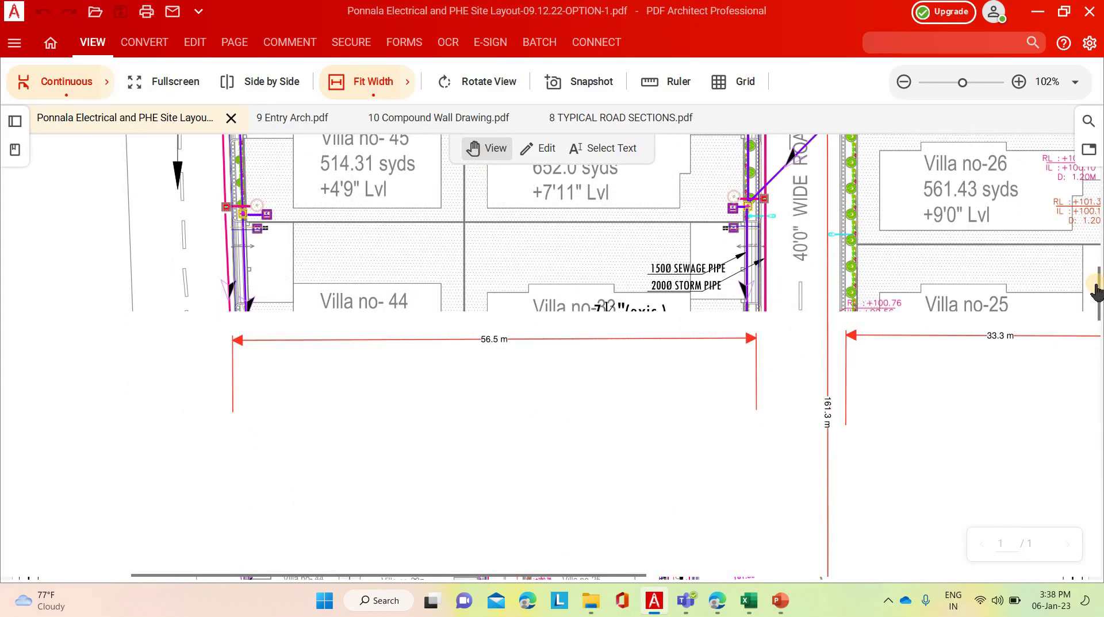
scroll(1099, 460, "down", 15)
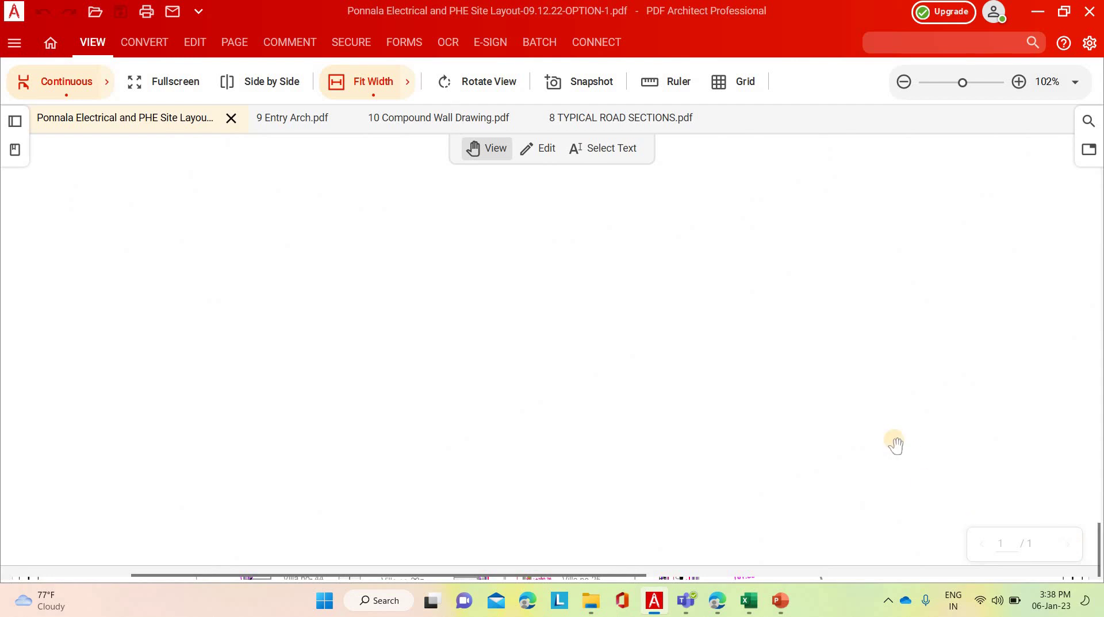
scroll(717, 458, "up", 5)
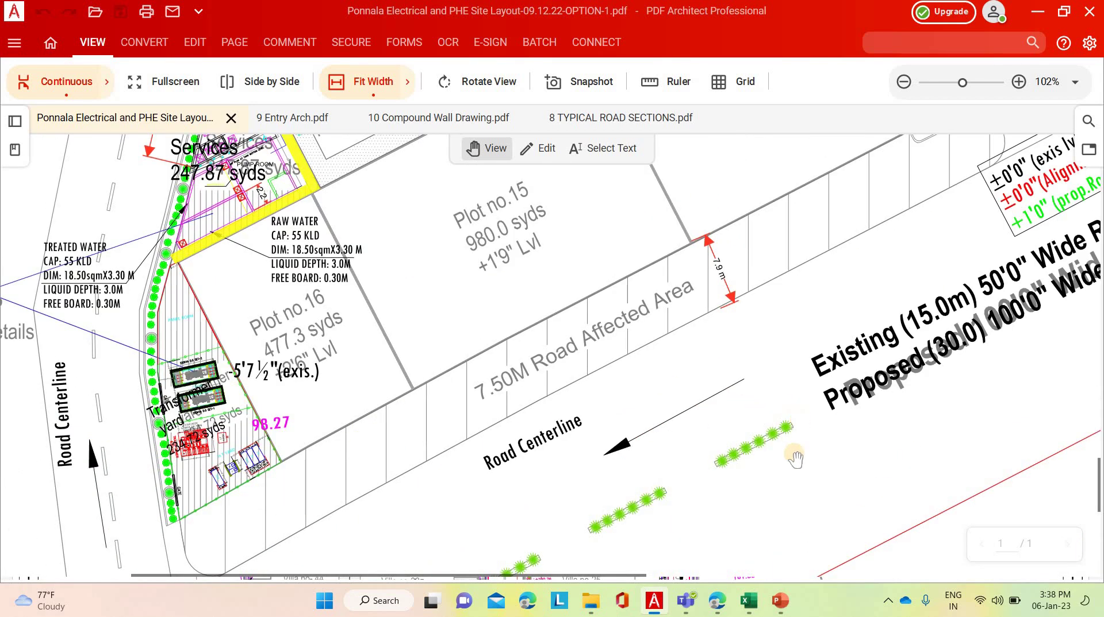
scroll(631, 573, "up", 4)
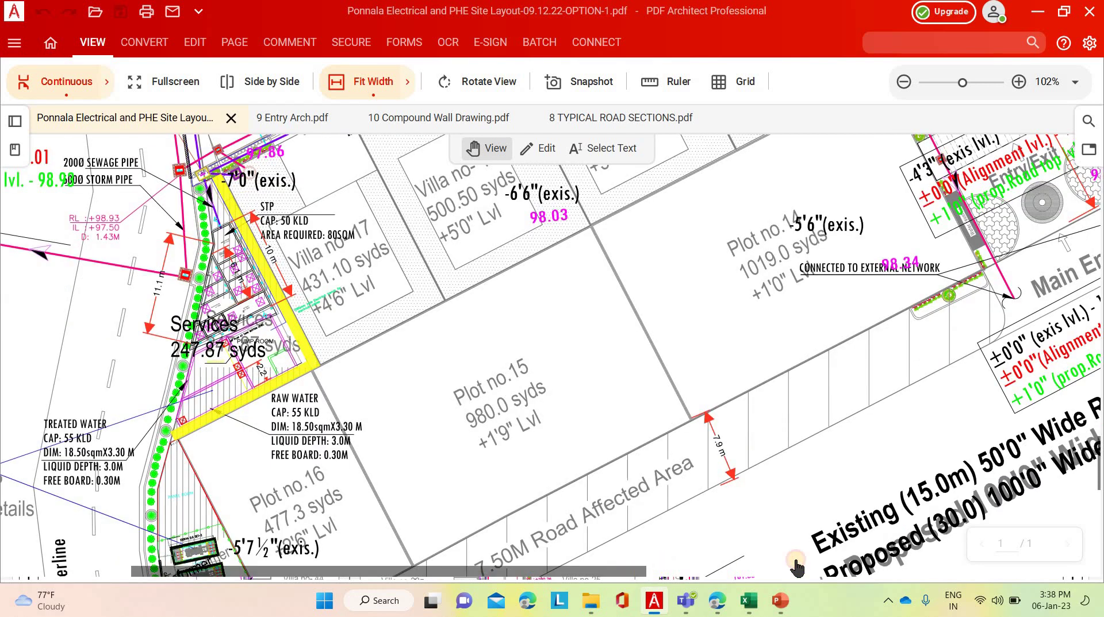
scroll(631, 573, "right", 5)
scroll(698, 396, "up", 3)
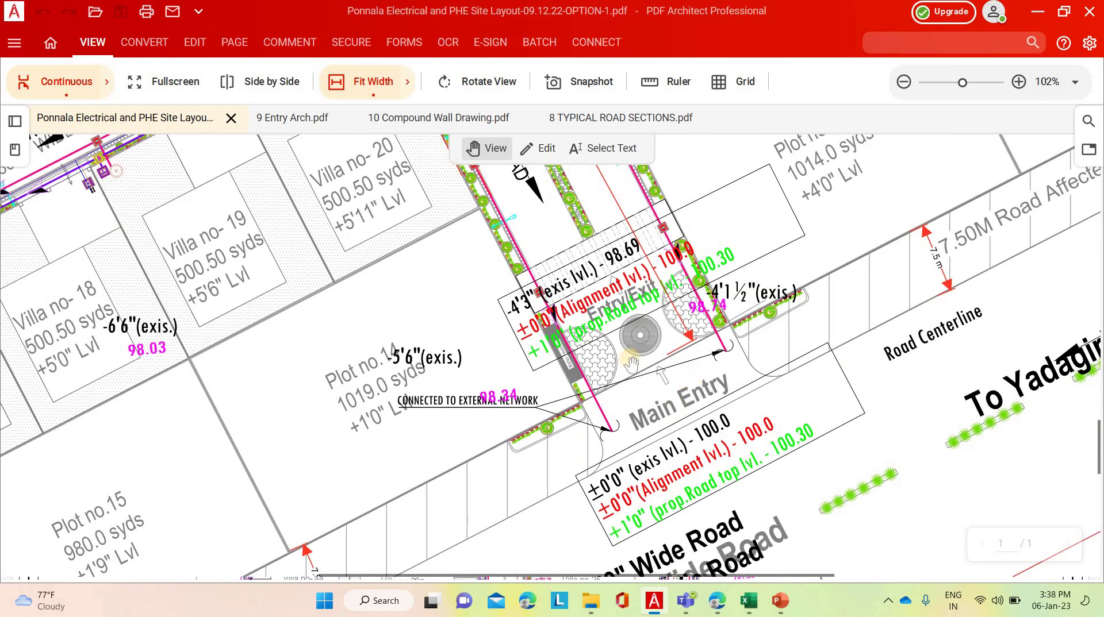
Rotate the 9 Entry Arch drawing so the elevation reads upright, then check the slides
left_click(303, 118)
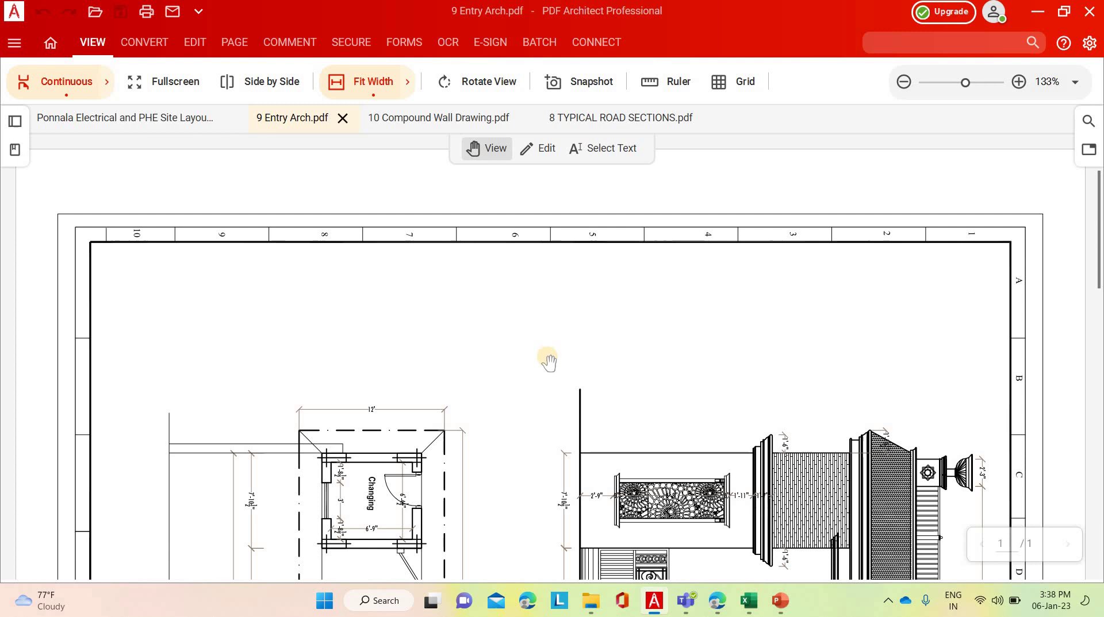
left_click(481, 86)
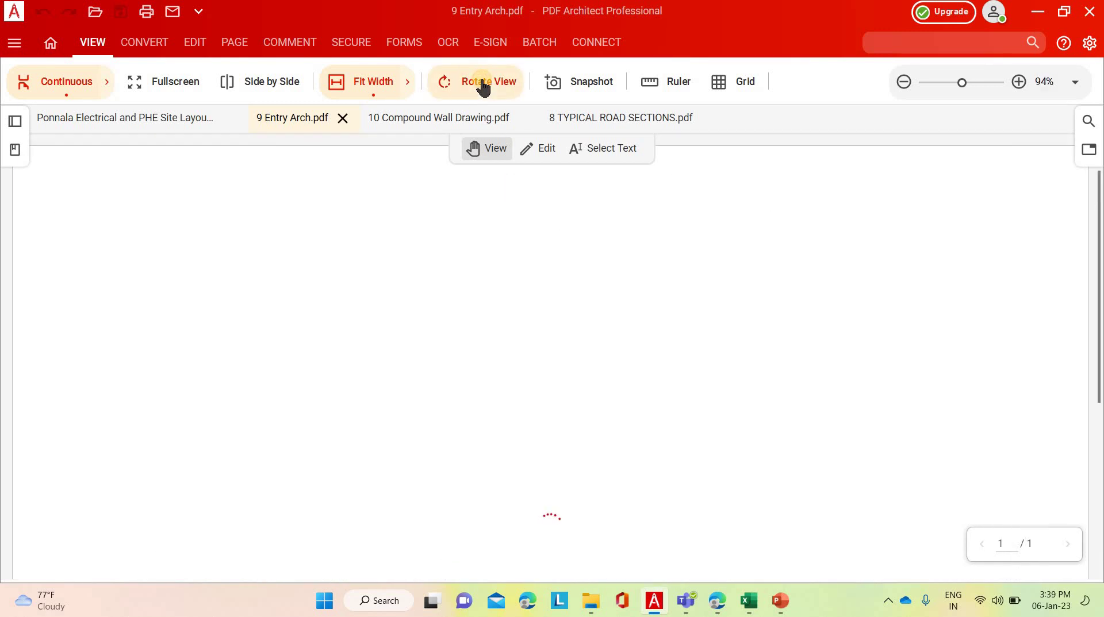
left_click(483, 87)
scroll(506, 352, "down", 2)
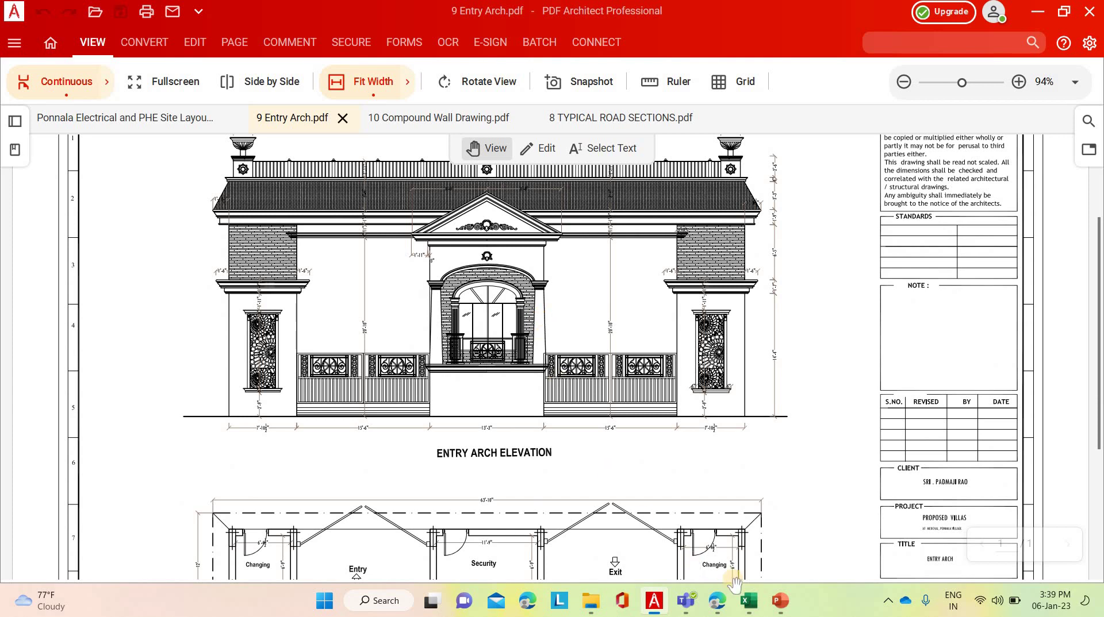
left_click(780, 601)
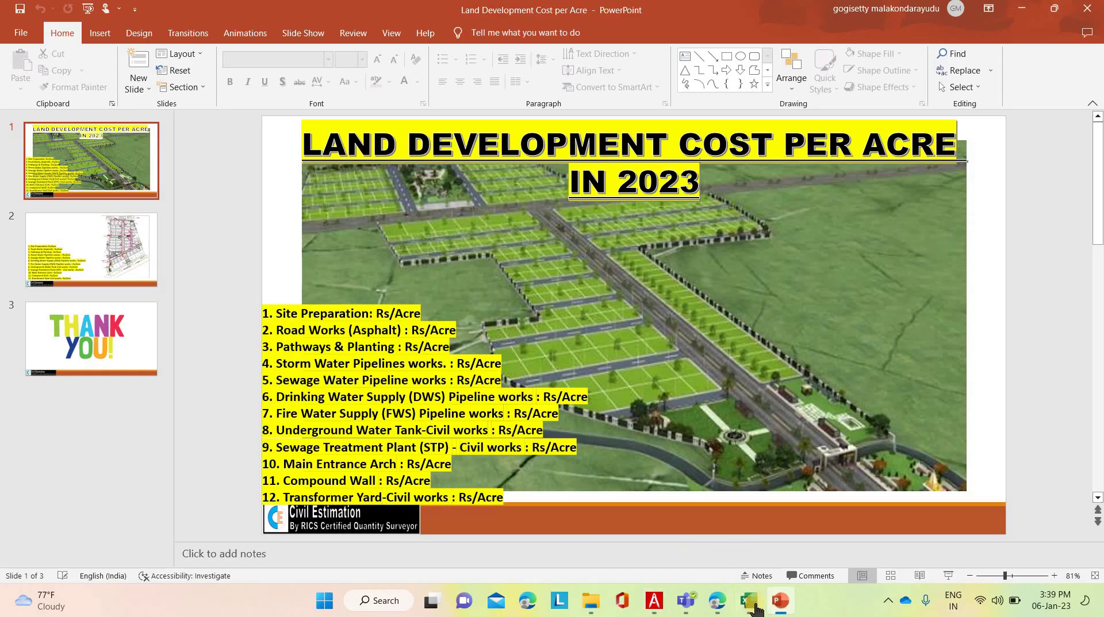
Zoom into the compound wall section showing Brickwall, C.R.S Wall and C.C.Bed layers
left_click(654, 601)
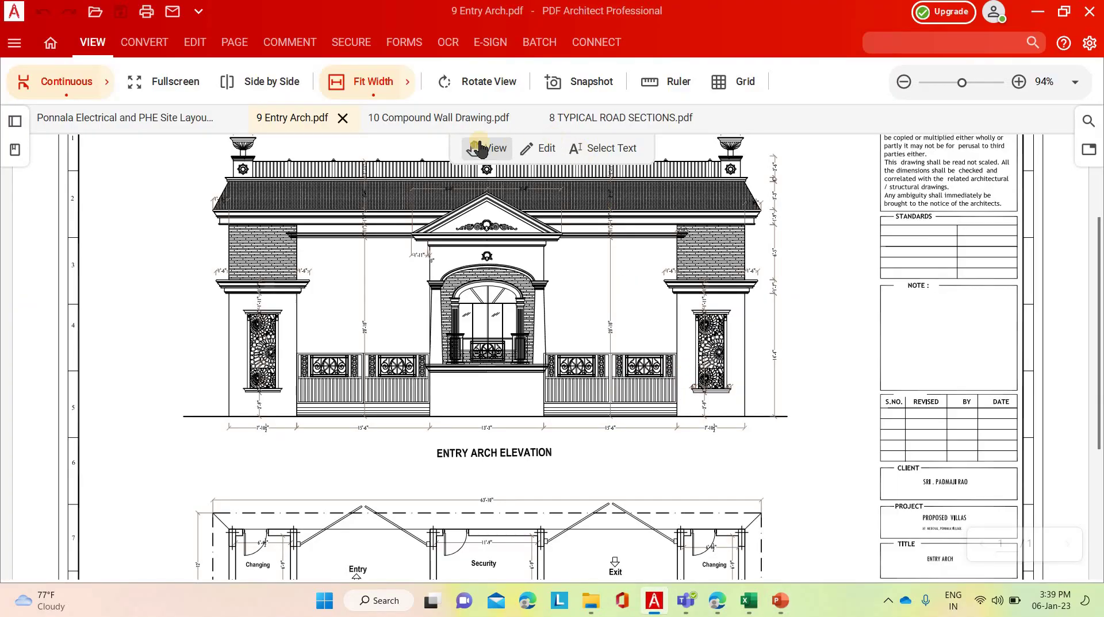
left_click(450, 118)
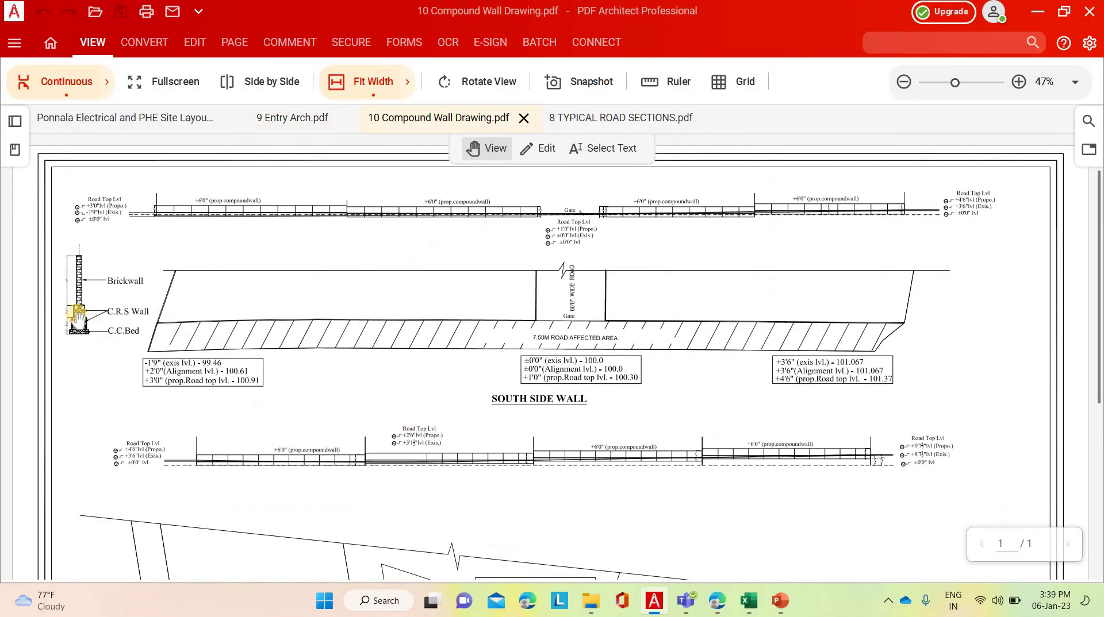
scroll(94, 332, "up", 3)
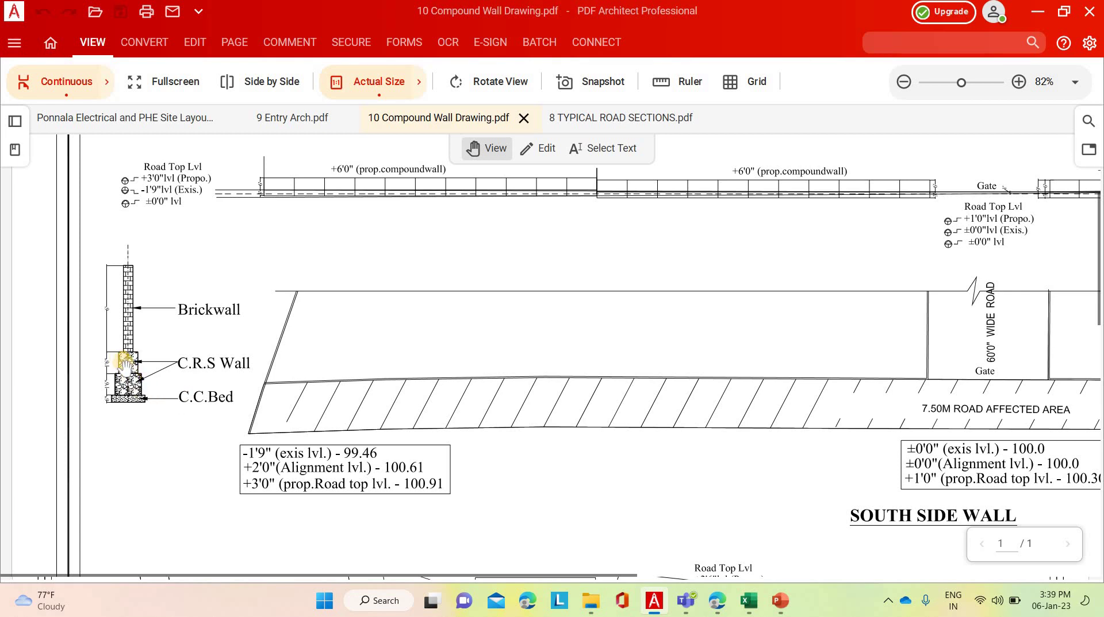
scroll(95, 383, "up", 3)
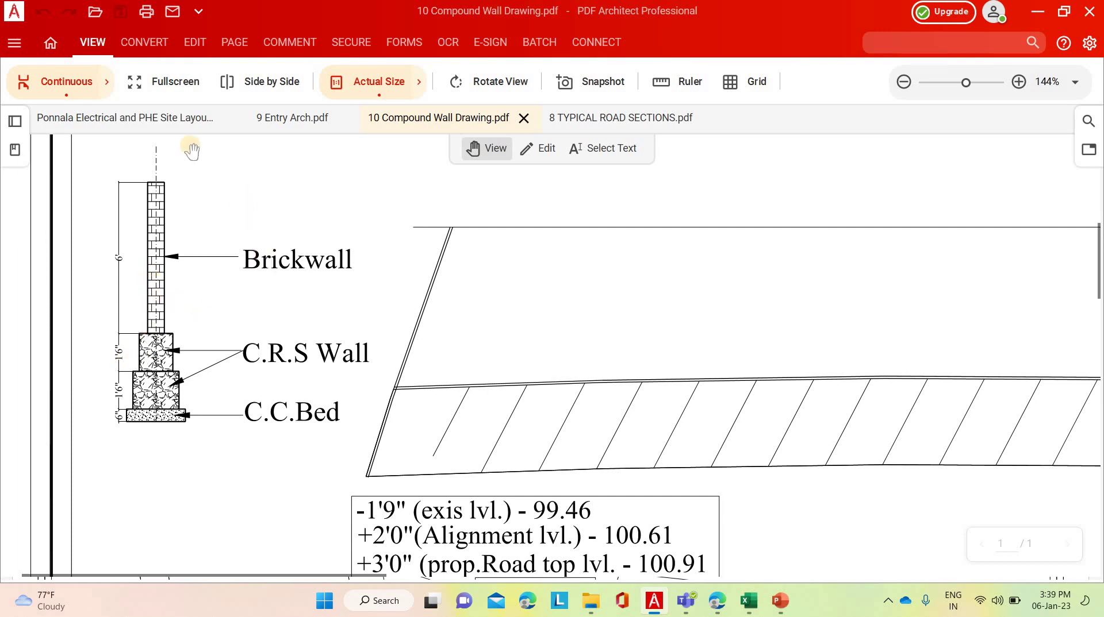
left_click(781, 601)
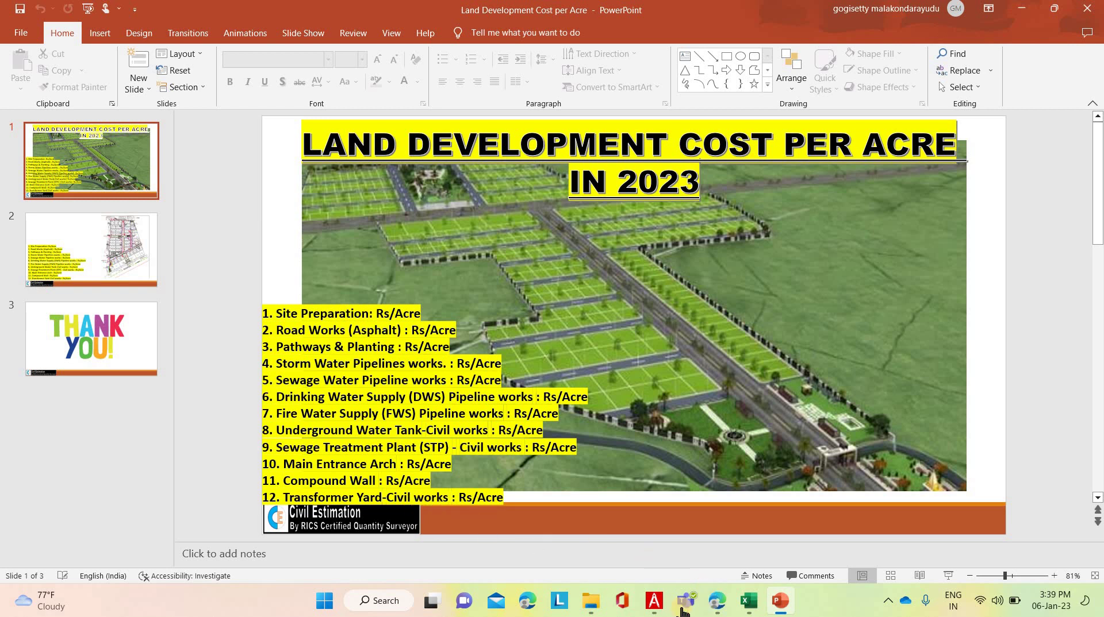
left_click(654, 601)
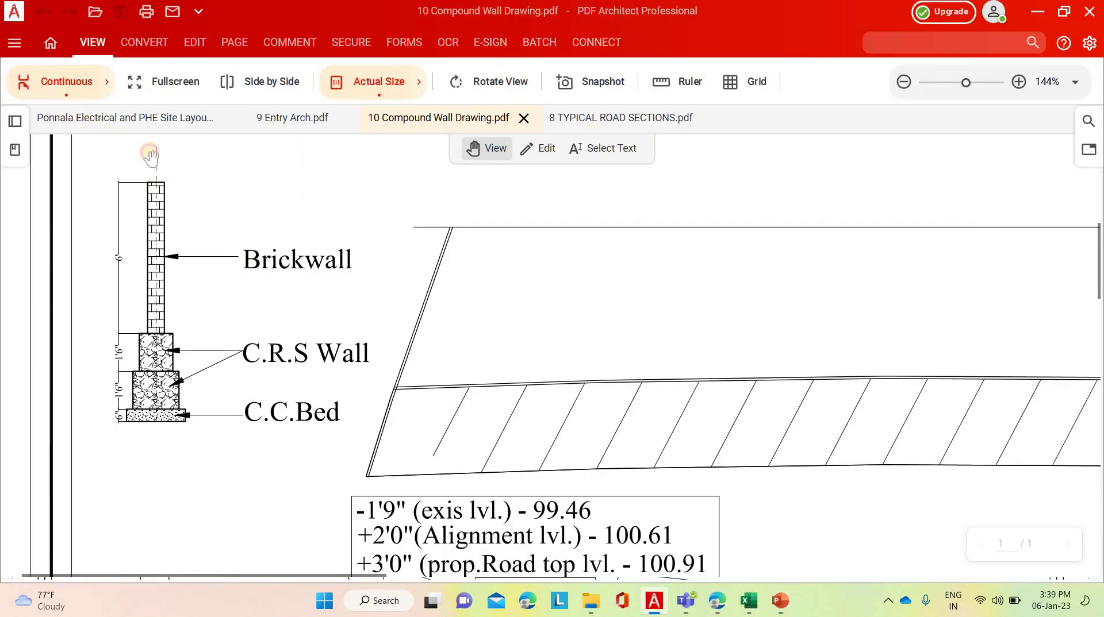
Zoom into the transformer yard and two 250KVA DG sets near Plot no.16, then back out
key("ctrl+Tab")
key("ctrl+Tab")
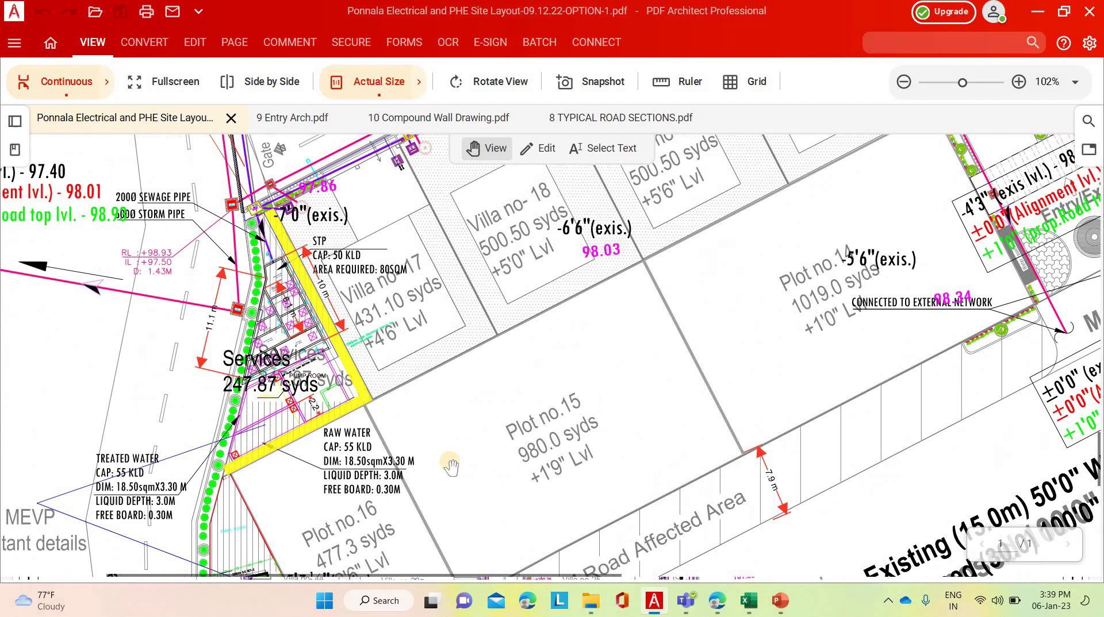
scroll(450, 467, "down", 5)
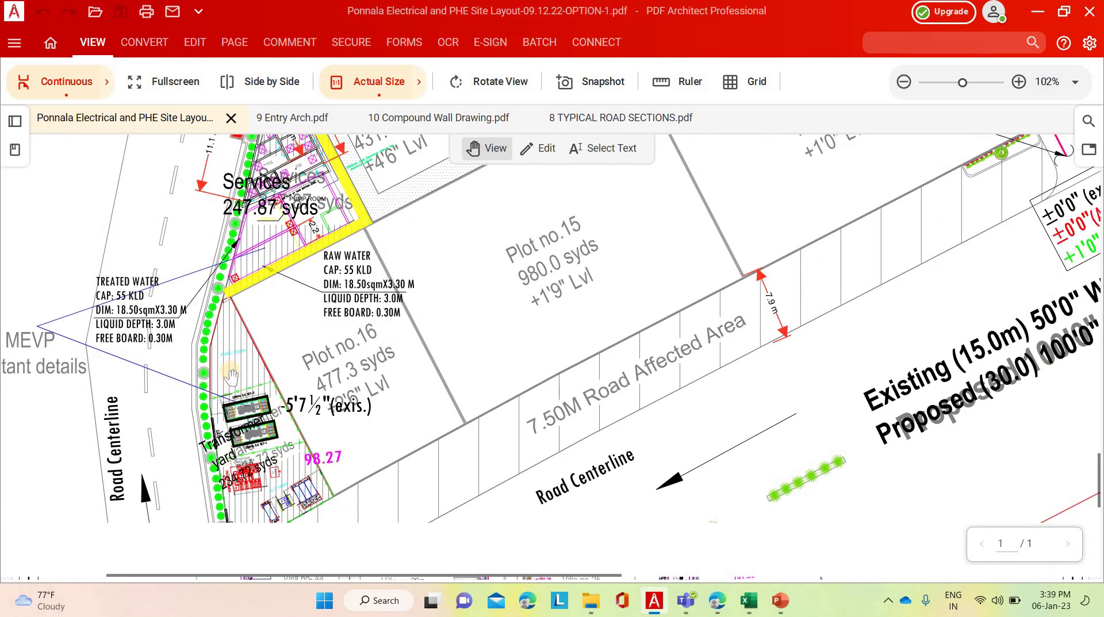
scroll(228, 372, "up", 2, "ctrl")
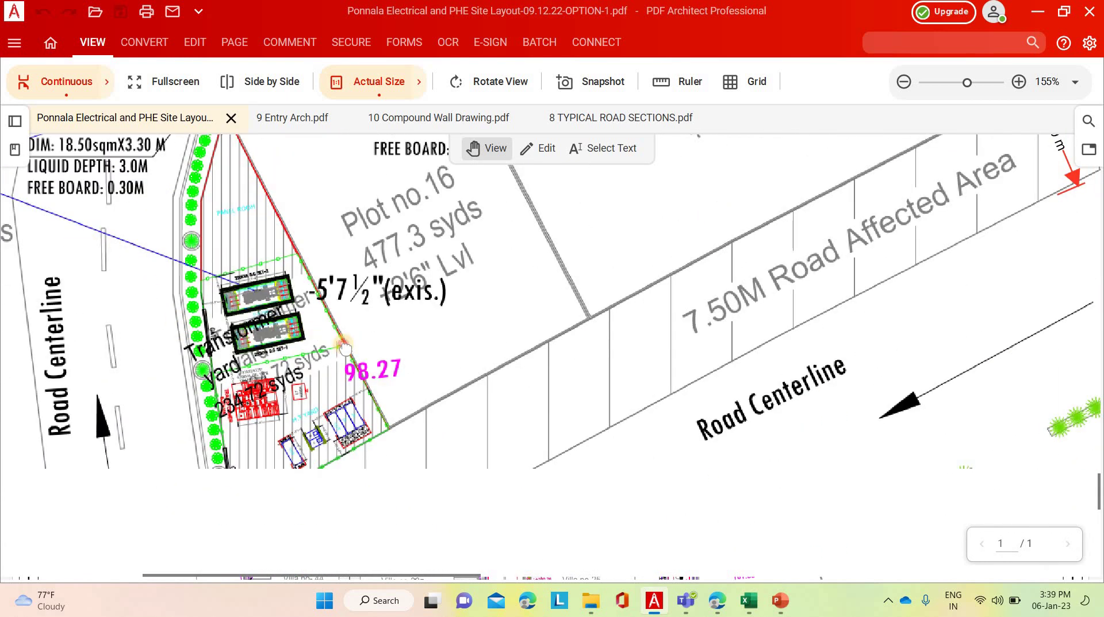
scroll(310, 345, "up", 1, "ctrl")
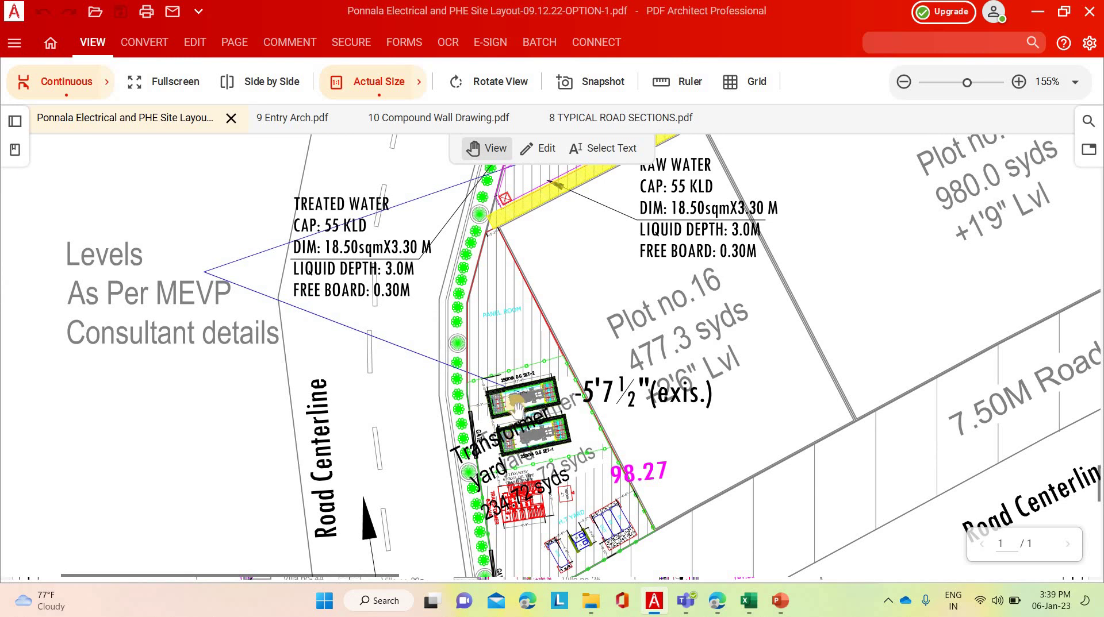
scroll(516, 397, "up", 3, "ctrl")
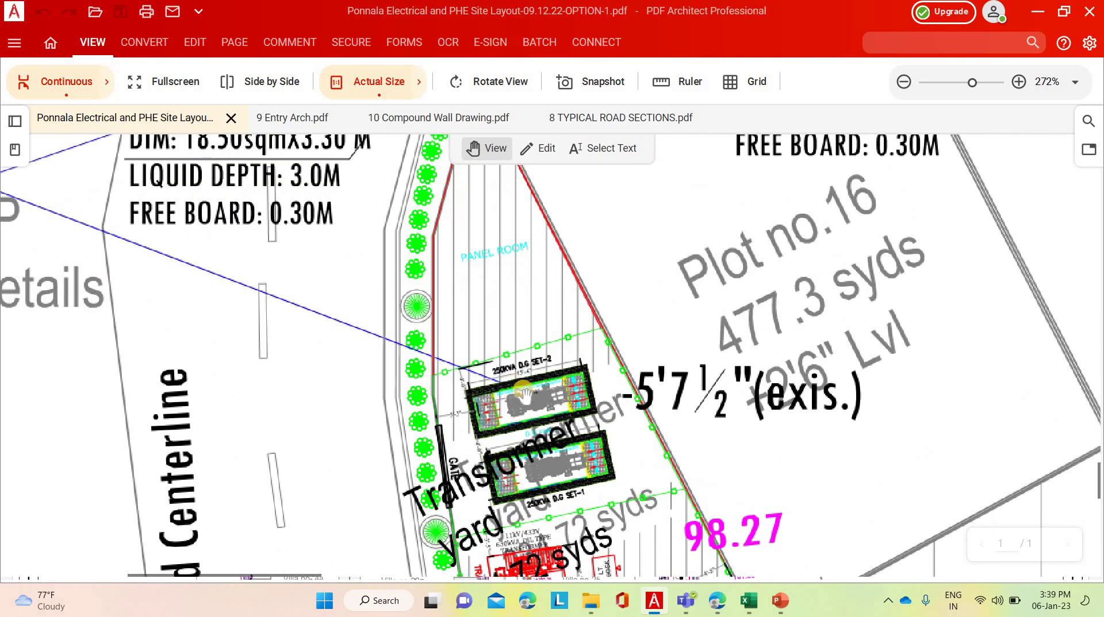
scroll(374, 379, "down", 2)
scroll(374, 380, "right", 1)
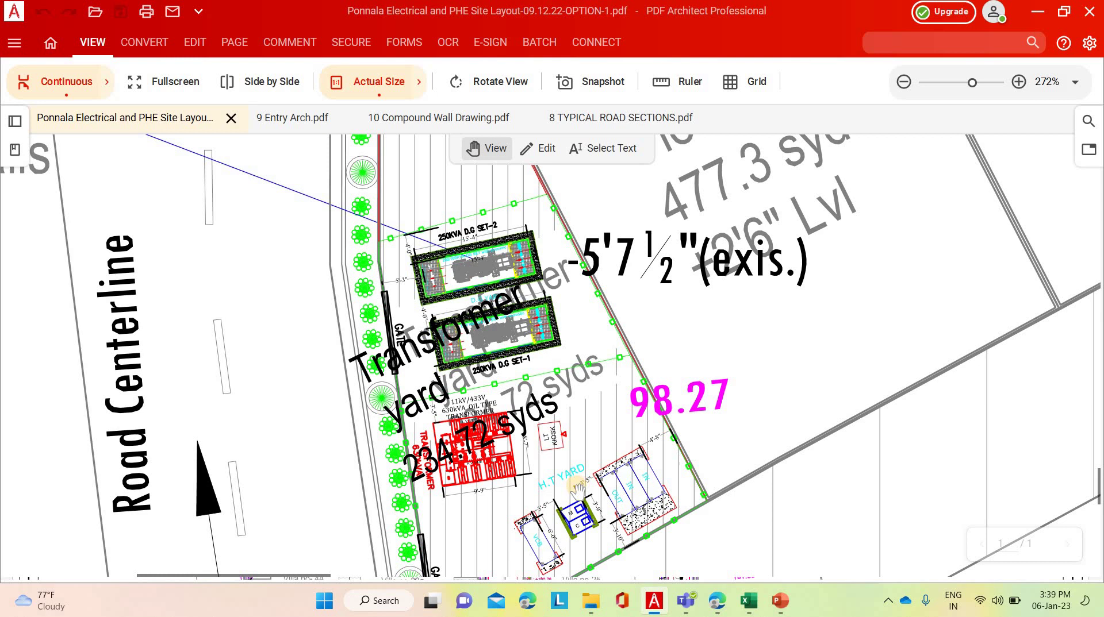
scroll(521, 457, "down", 3)
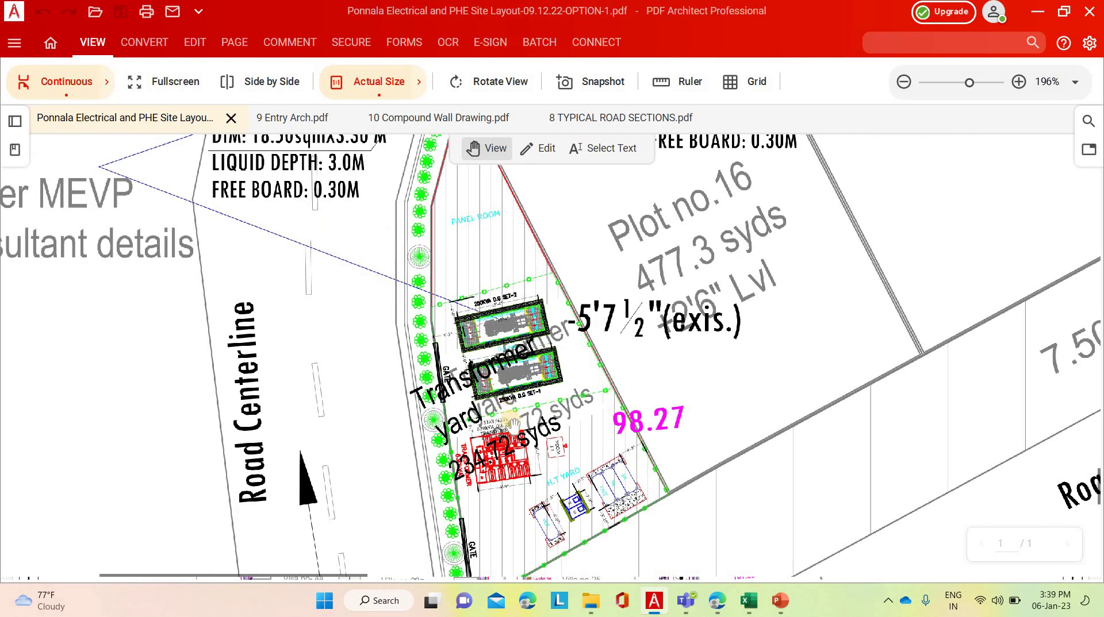
scroll(511, 424, "down", 5)
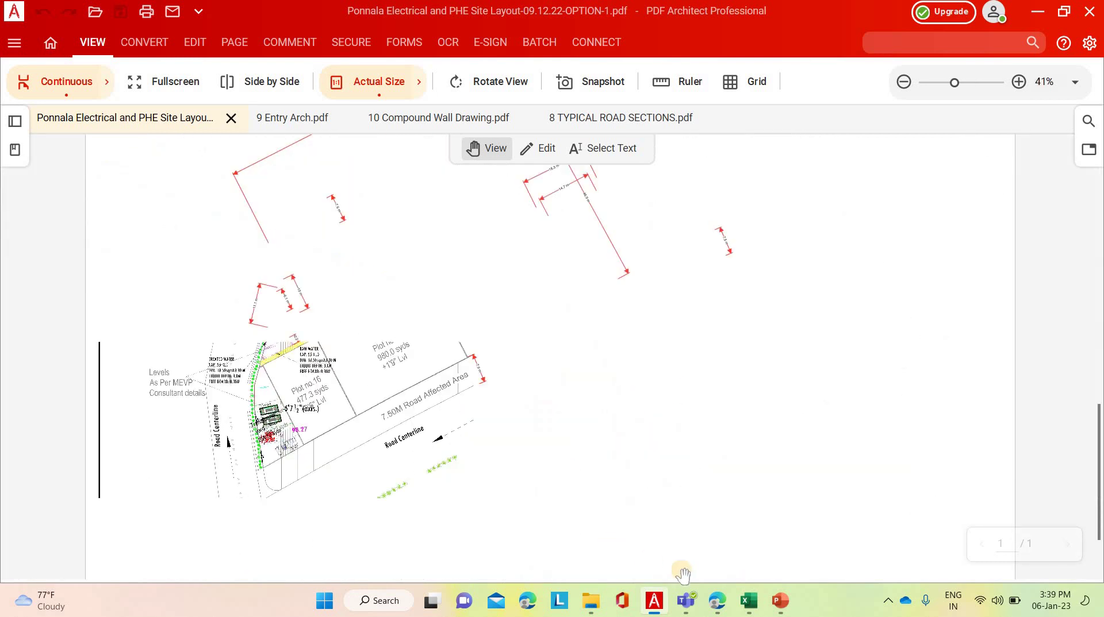
Make EDW-Detailed Estimation the active Excel sheet, then return to the OPTION1 site layout PDF
left_click(748, 601)
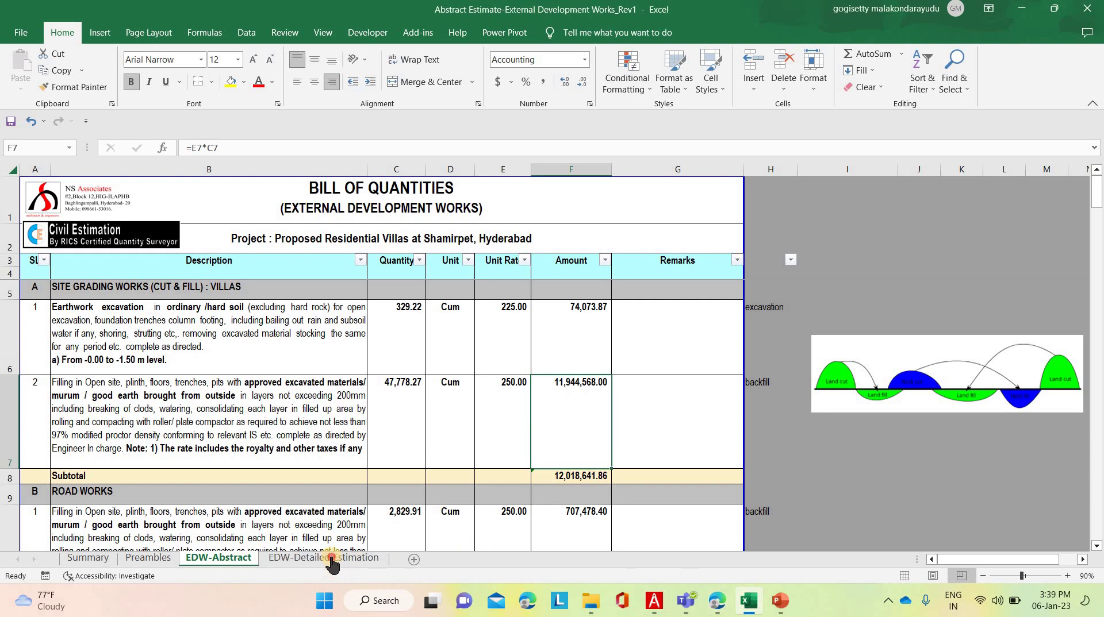
left_click(332, 559)
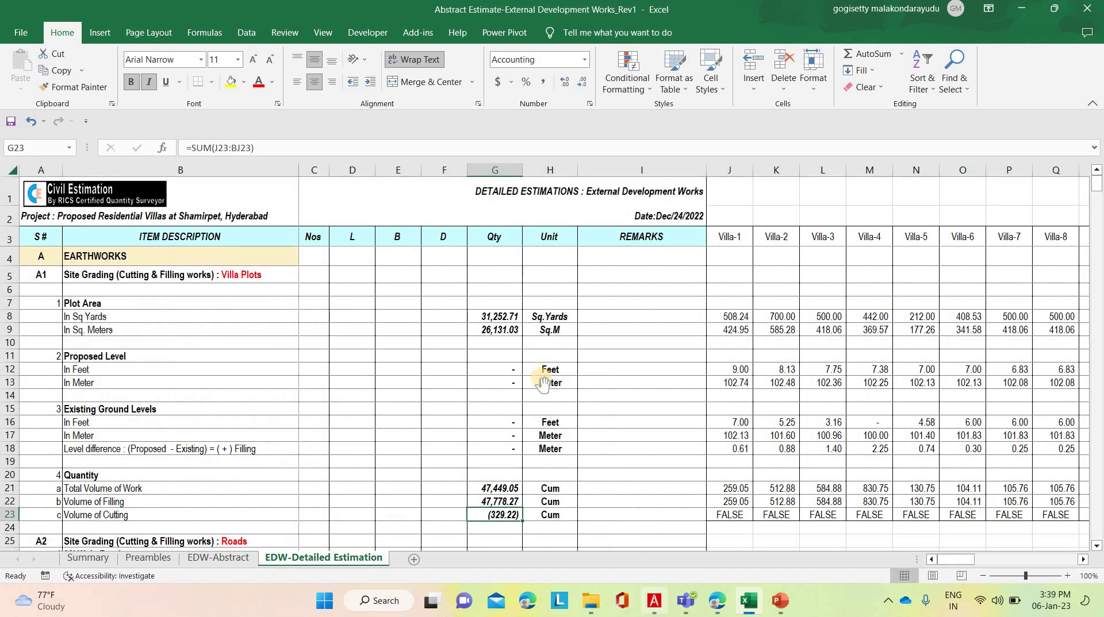
key("alt+Tab")
scroll(543, 409, "down", 1)
scroll(1043, 314, "up", 5)
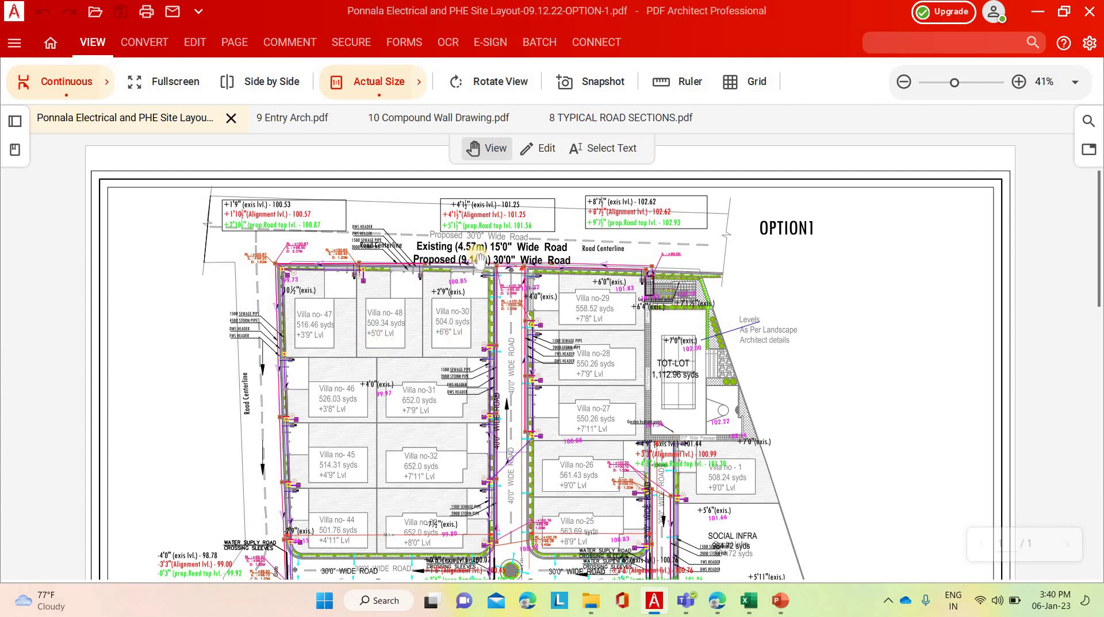
Zoom the OPTION1 layout to read levels 100.53, 100.57 and 100.87 beside Villa no-47
scroll(259, 205, "up", 2, "ctrl")
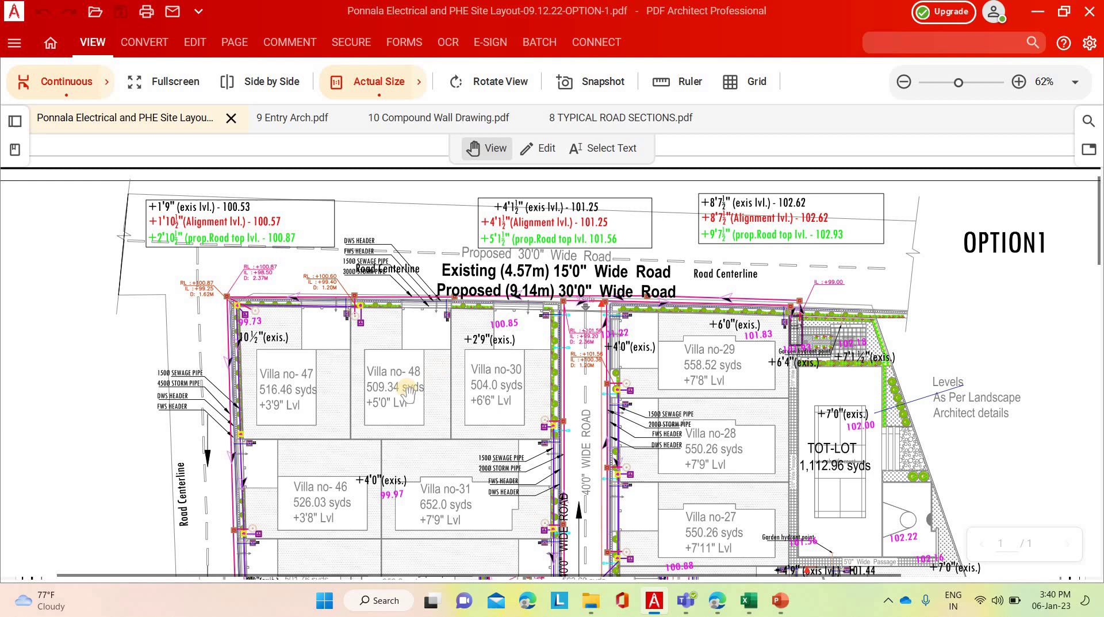
Review the Villa-1 heading, Plot Area, ground and proposed level rows and Villa-1 filling formula, then show EDW-Abstract
left_click(748, 604)
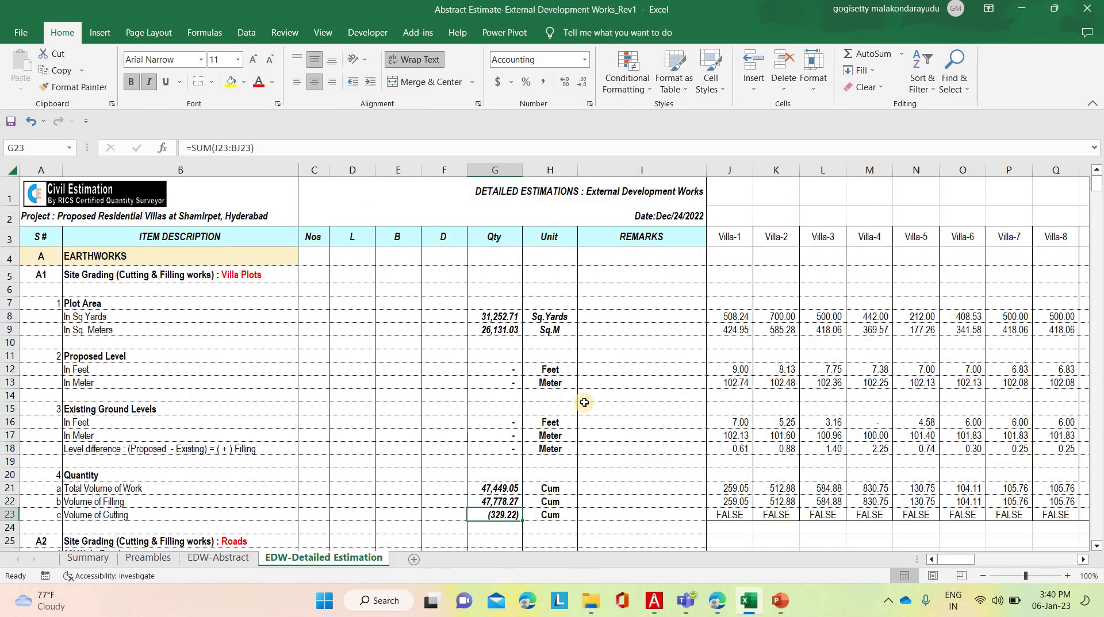
left_click(732, 239)
left_click(873, 253)
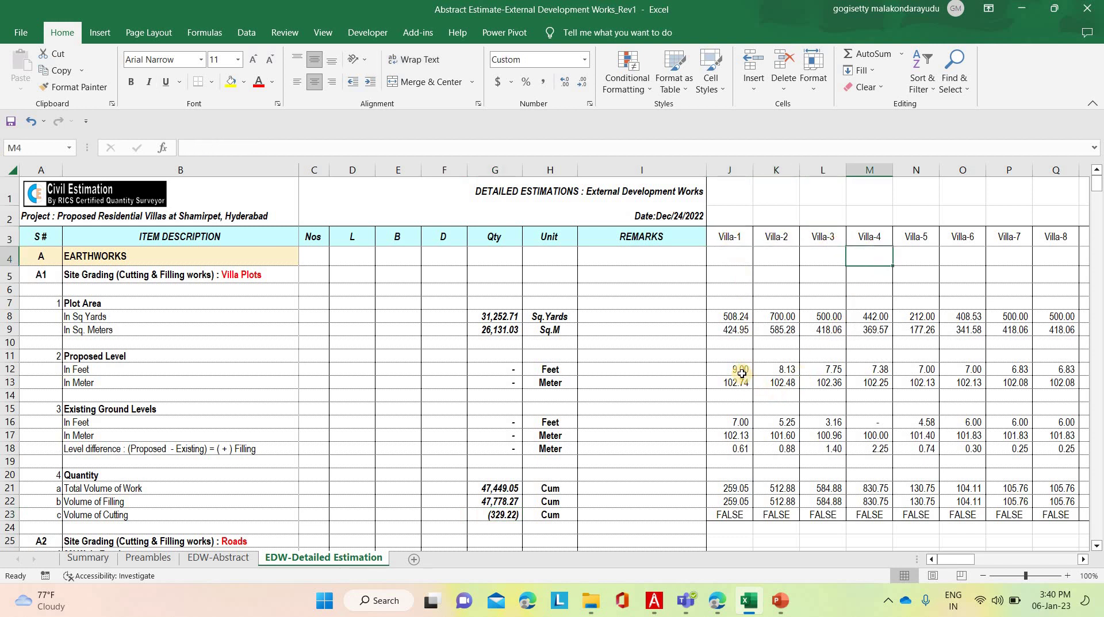
left_click(109, 357)
left_click(95, 413)
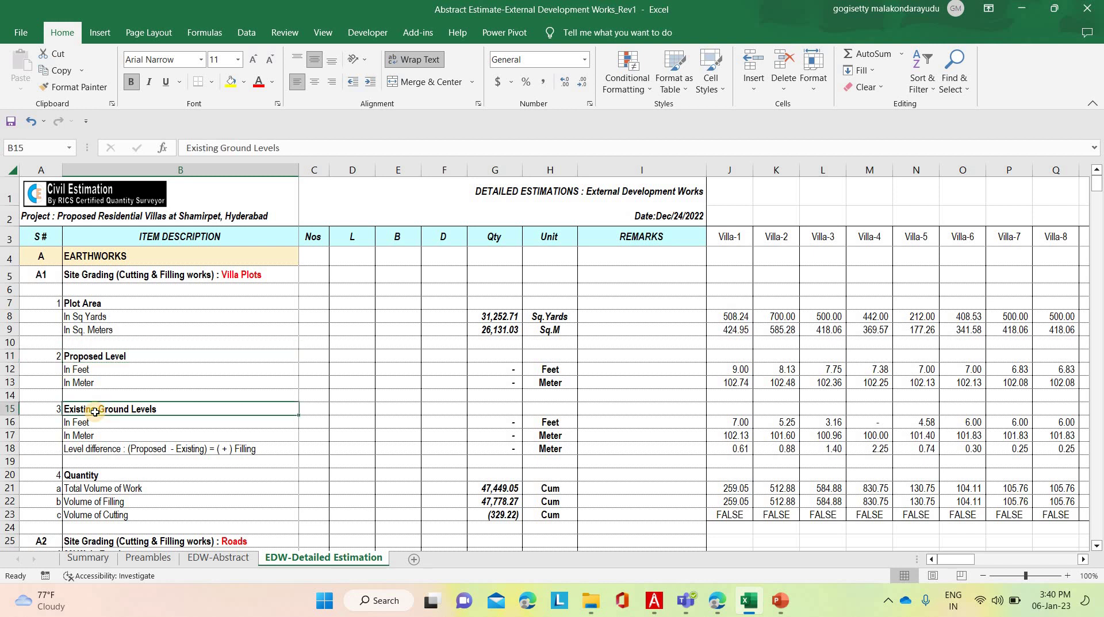
left_click(92, 304)
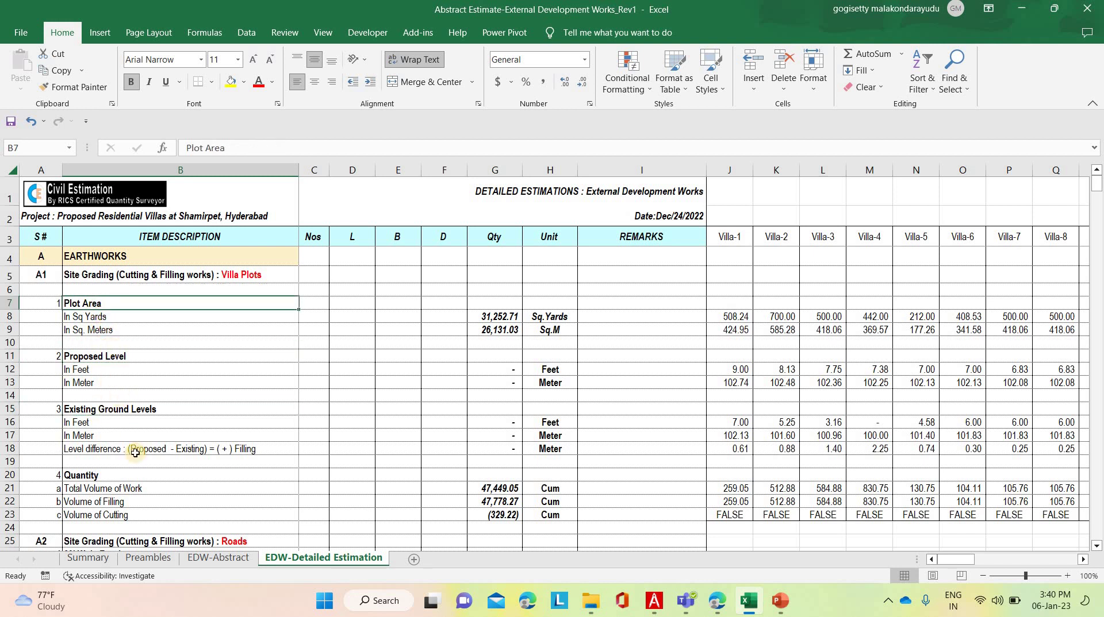
left_click(725, 501)
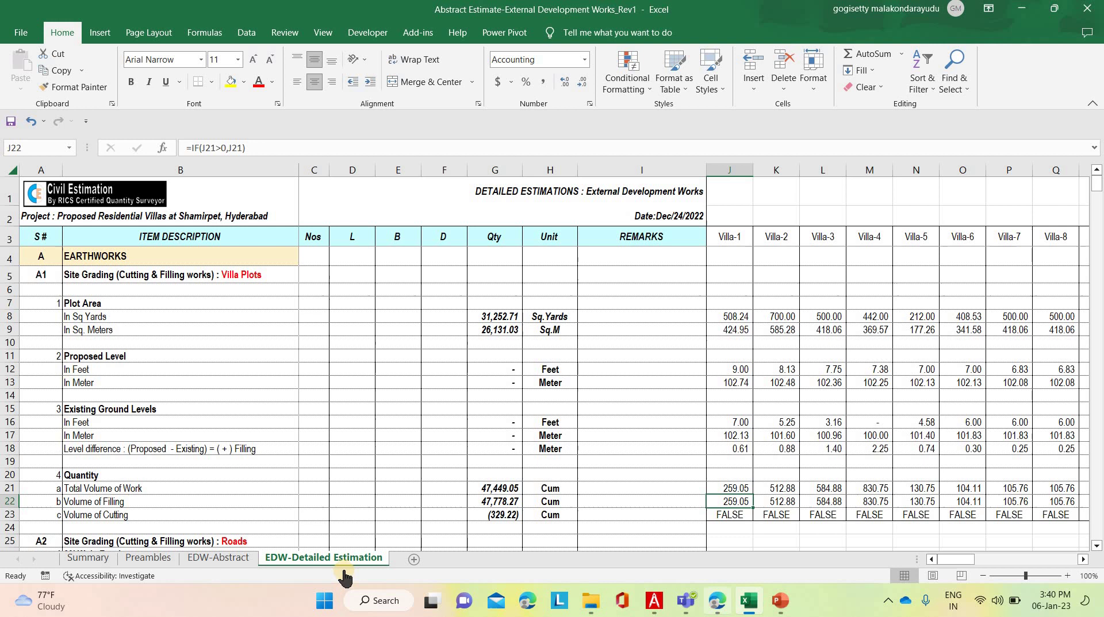
left_click(218, 557)
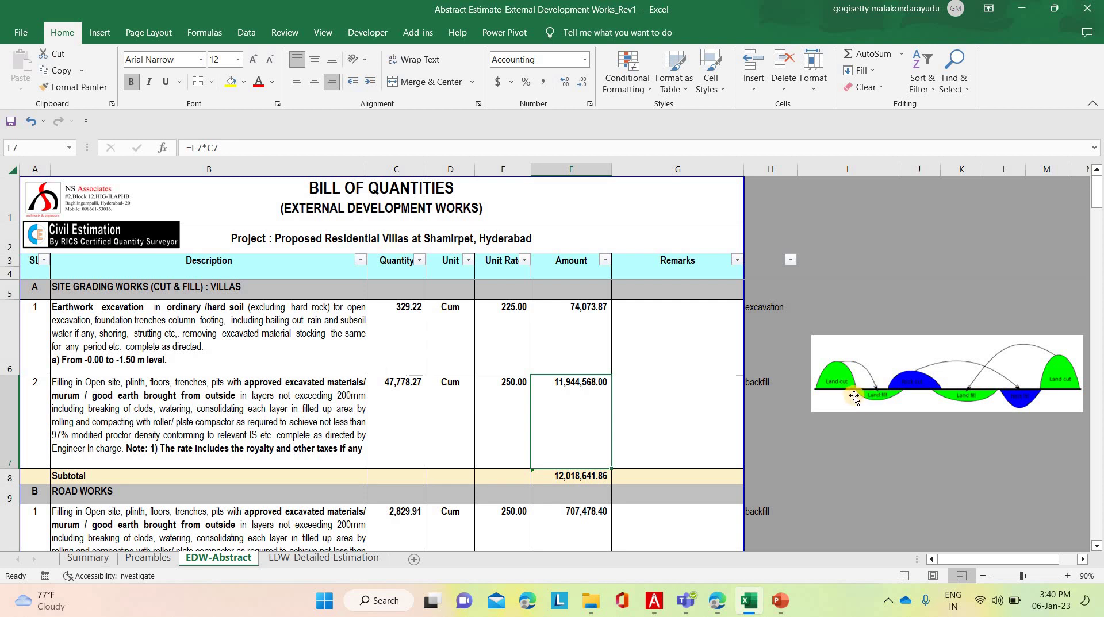
Recheck the EDW-Detailed Estimation sheet against the site layout PDF
left_click(350, 560)
scroll(535, 481, "down", 2)
scroll(332, 403, "up", 2)
left_click(655, 609)
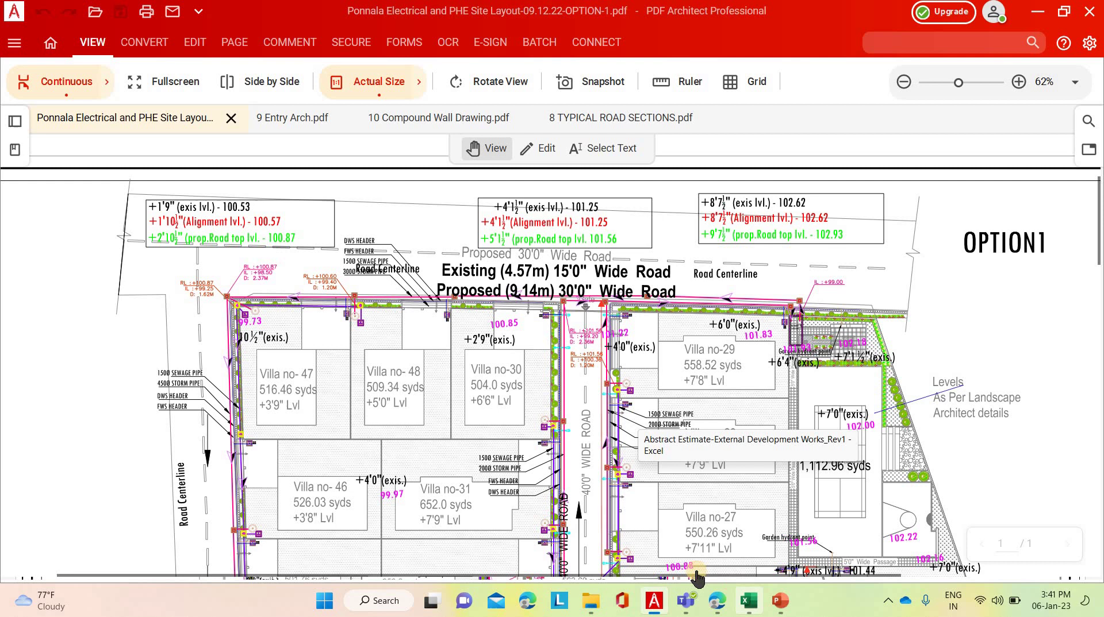
left_click(749, 602)
scroll(499, 510, "down", 2)
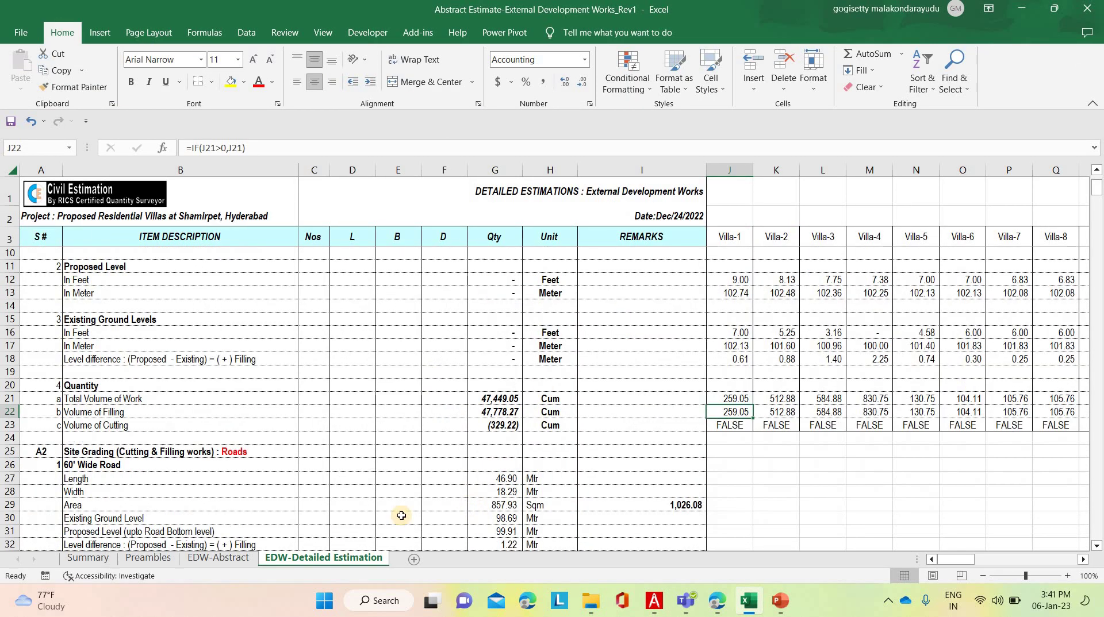
Trace EDW-Abstract's 329.22 excavation and 47,778.27 filling quantities, the 250 rate and the grading subtotal
left_click(219, 558)
left_click(401, 328)
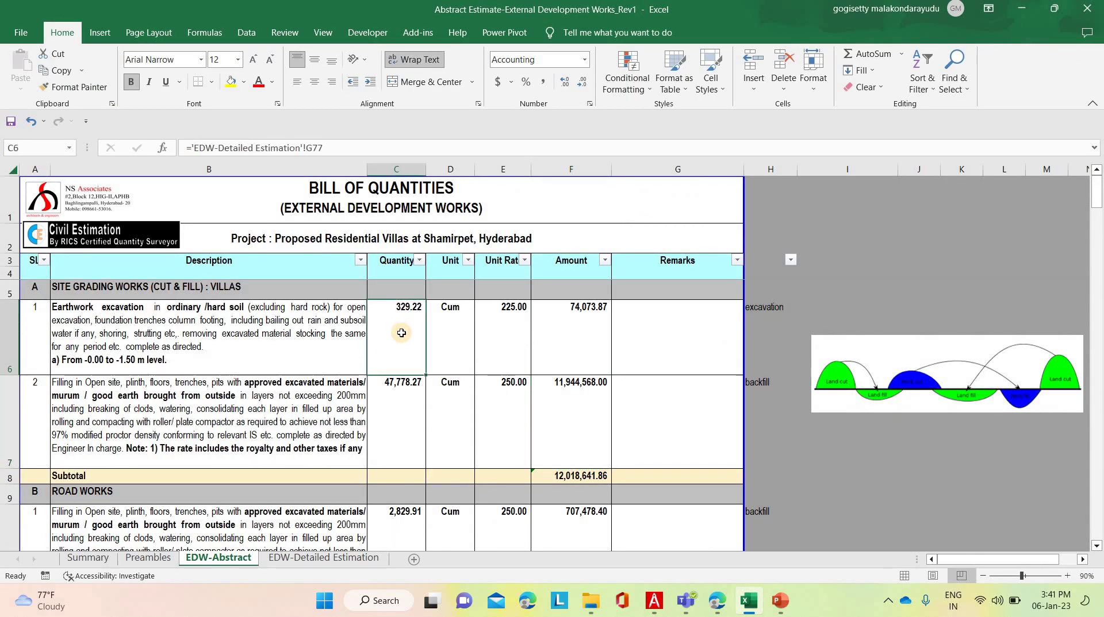
left_click(398, 428)
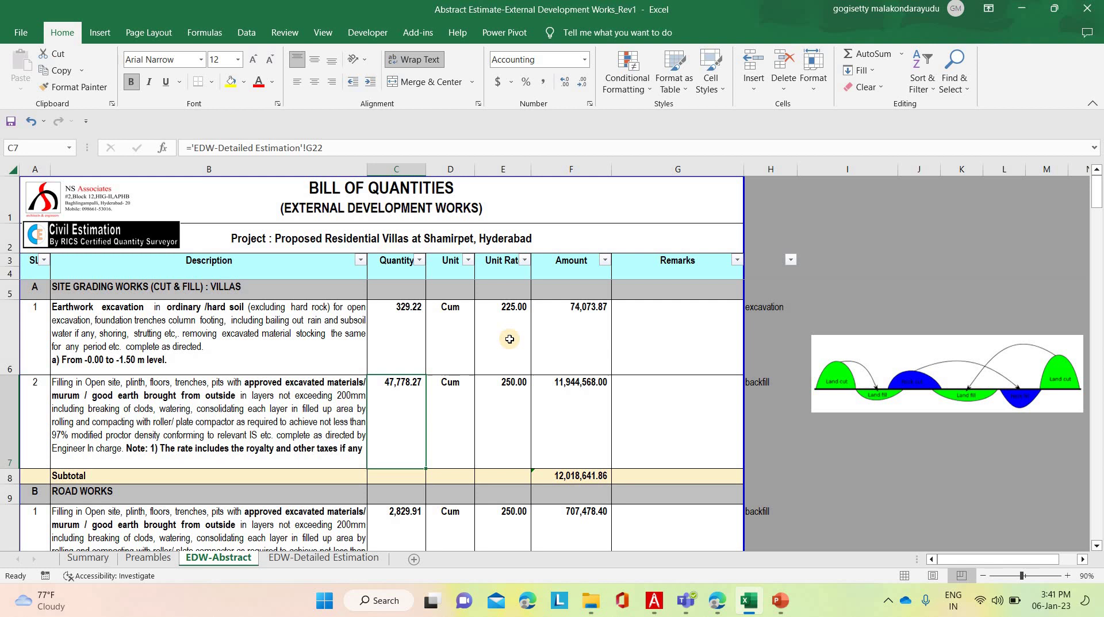
left_click(503, 408)
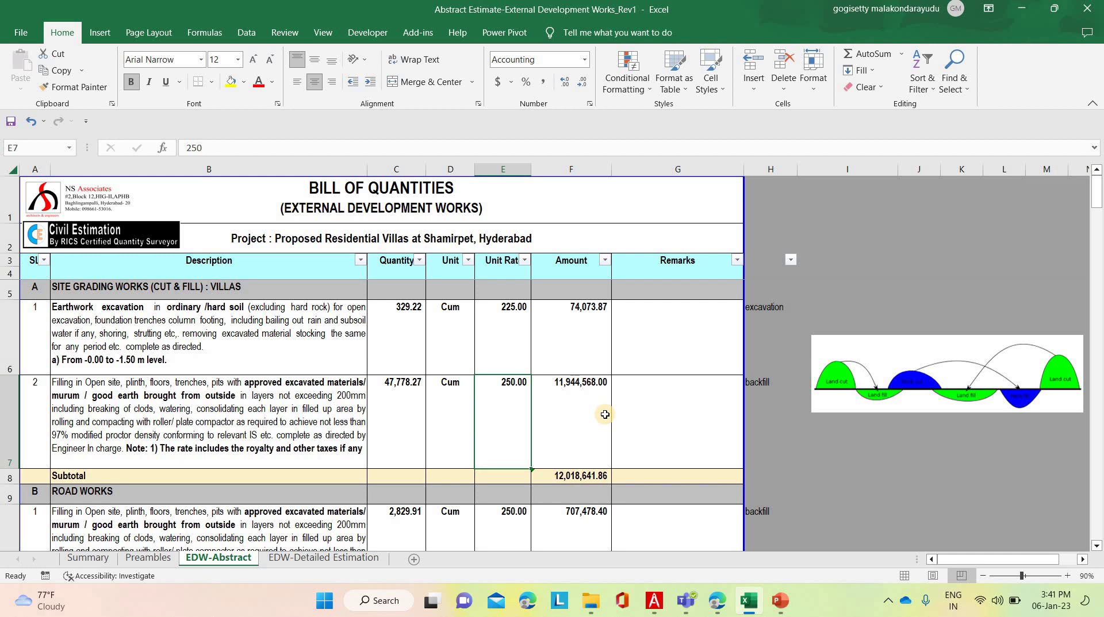
left_click(574, 345)
left_click(541, 482)
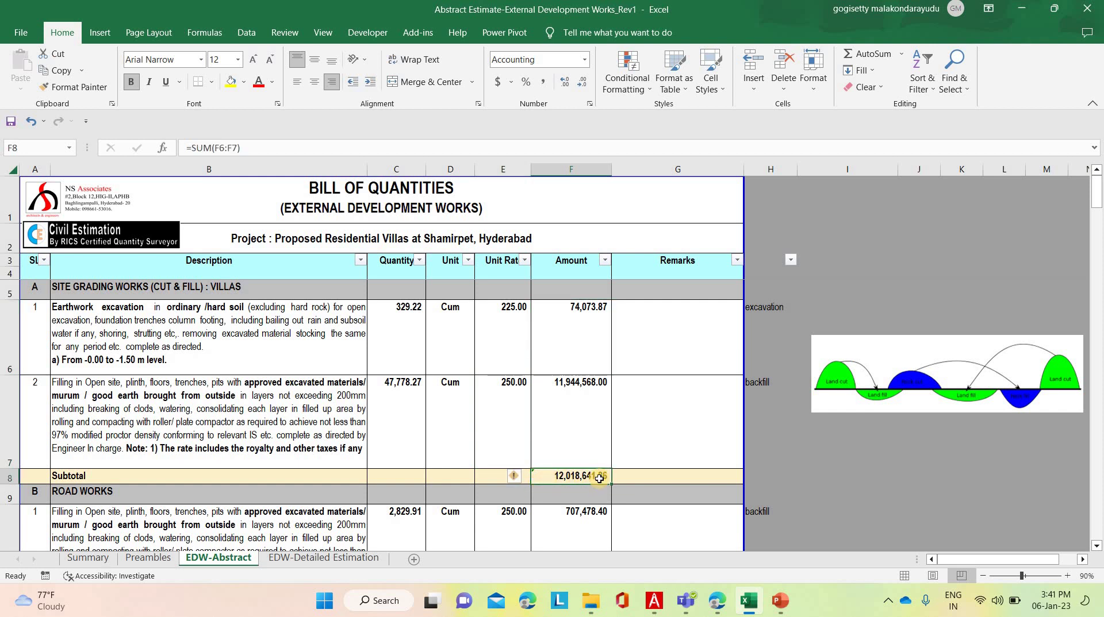
left_click(88, 558)
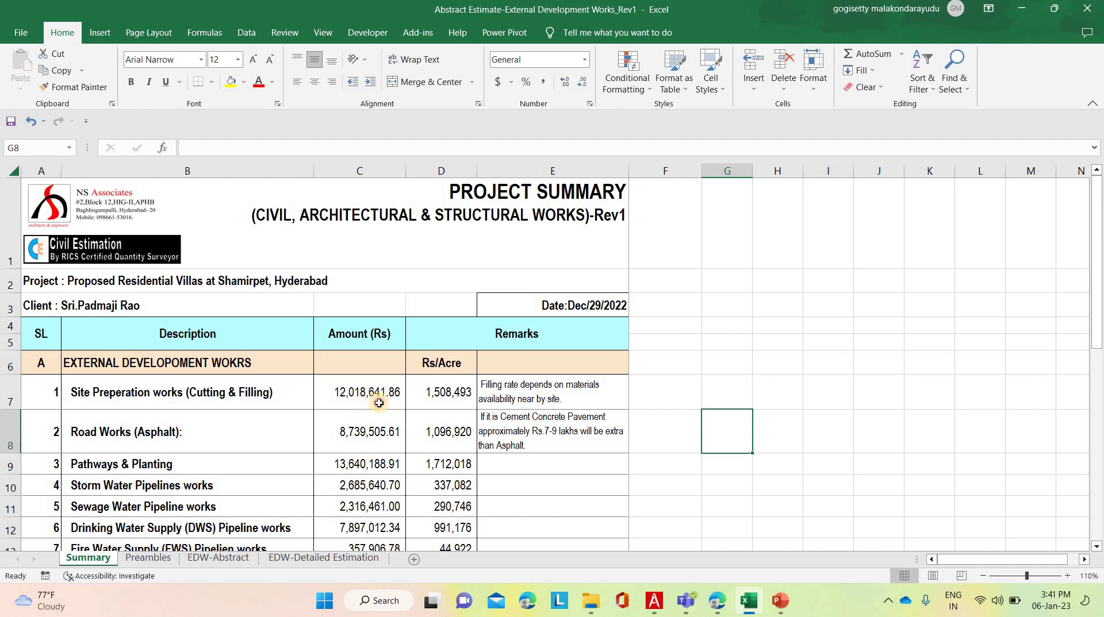
Trace the Summary's Rs/Acre formulas to the 7.97-acre land area and check the site preparation and road works sources
left_click(378, 403)
left_click(446, 402)
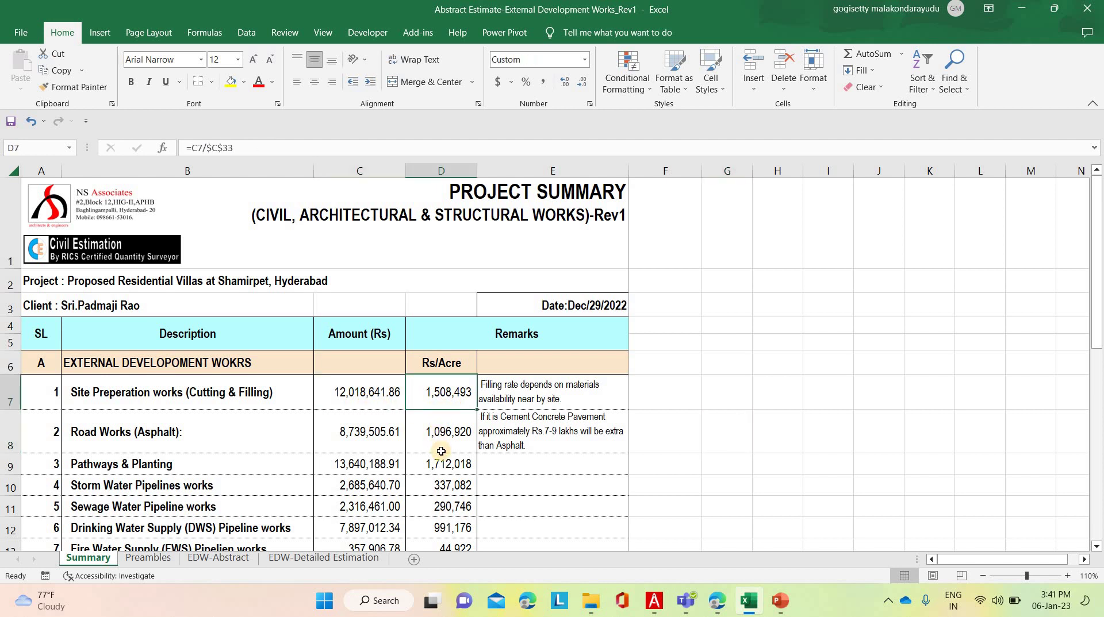
scroll(441, 451, "down", 8)
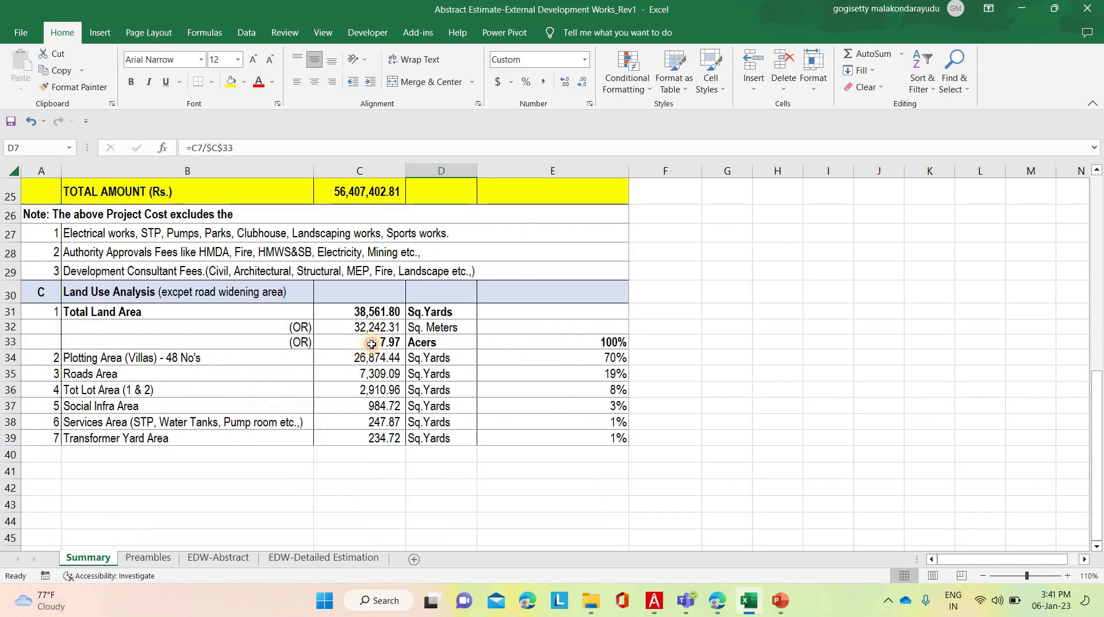
left_click(372, 344)
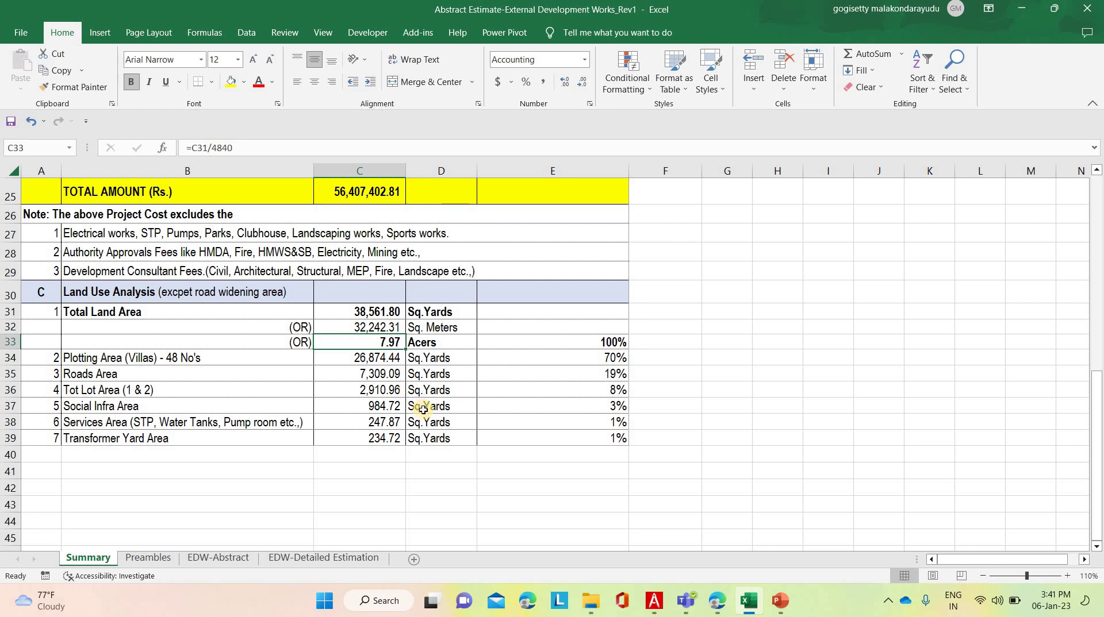
scroll(365, 446, "up", 2)
left_click(345, 455)
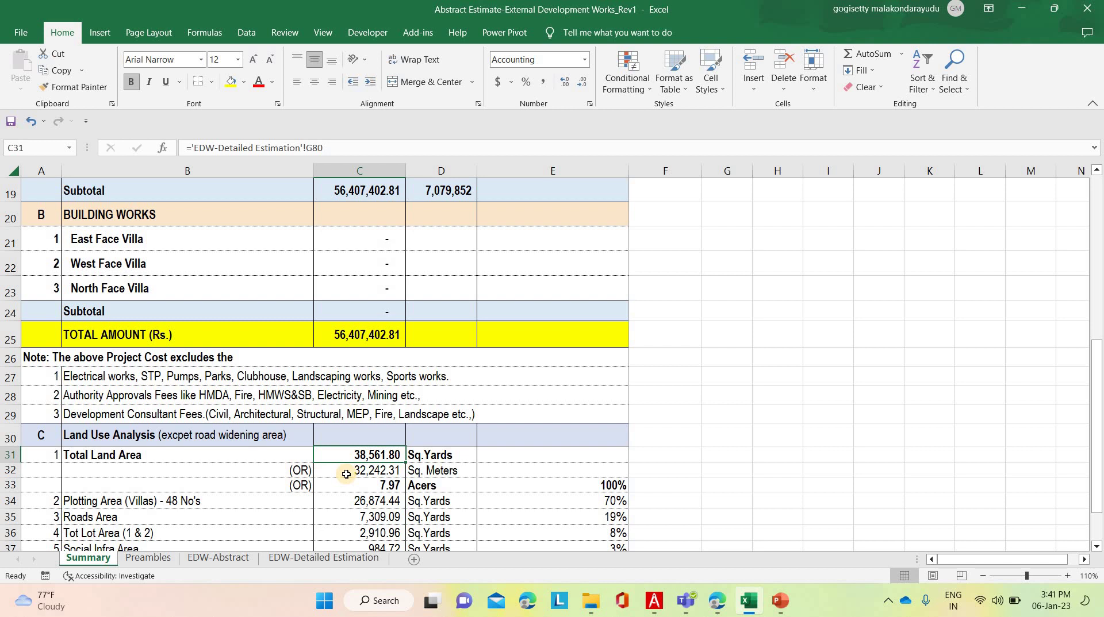
left_click(346, 475)
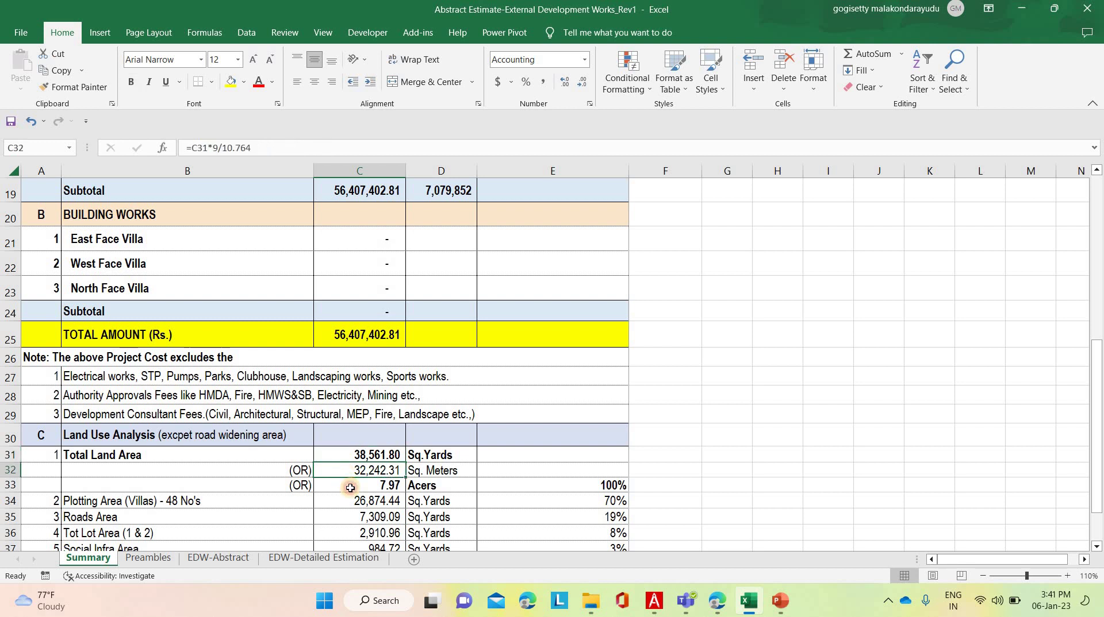
left_click(350, 488)
scroll(394, 485, "up", 6)
left_click(369, 406)
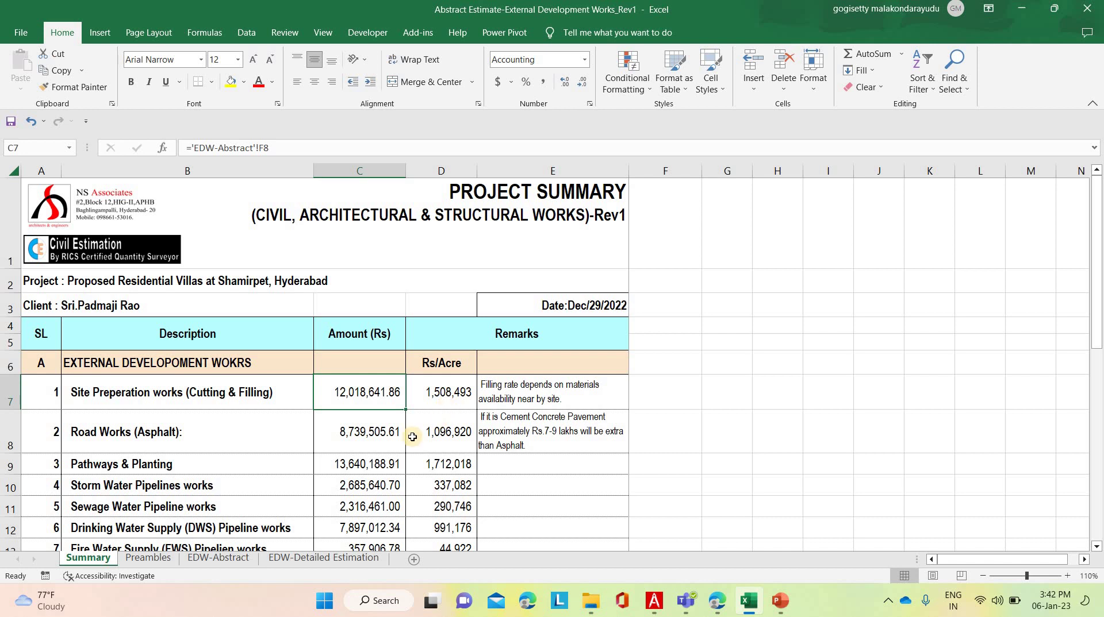
left_click(373, 432)
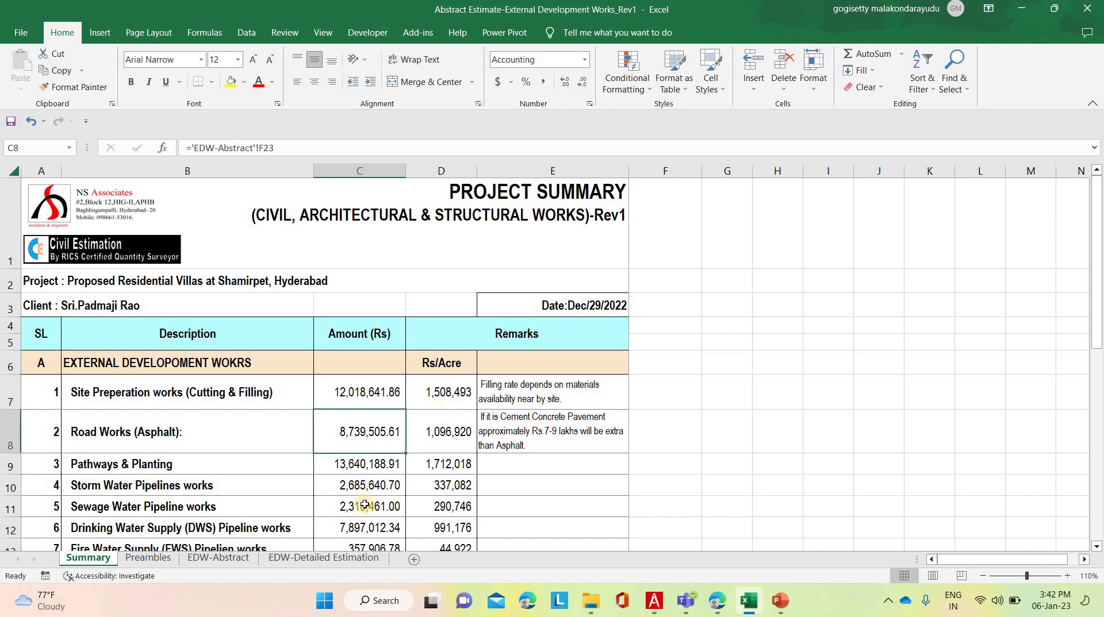
Glance over EDW-Detailed Estimation, then bring up 8 TYPICAL ROAD SECTIONS.pdf in PDF Architect
left_click(268, 563)
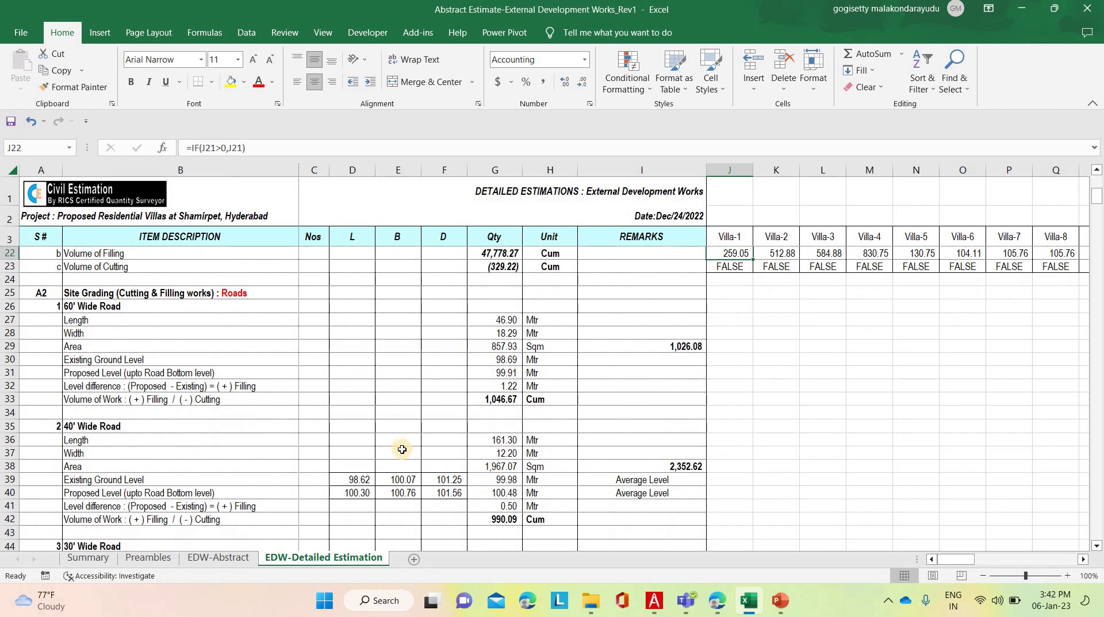
scroll(397, 449, "down", 1)
scroll(394, 450, "up", 5)
scroll(390, 493, "down", 1)
left_click(654, 601)
left_click(575, 121)
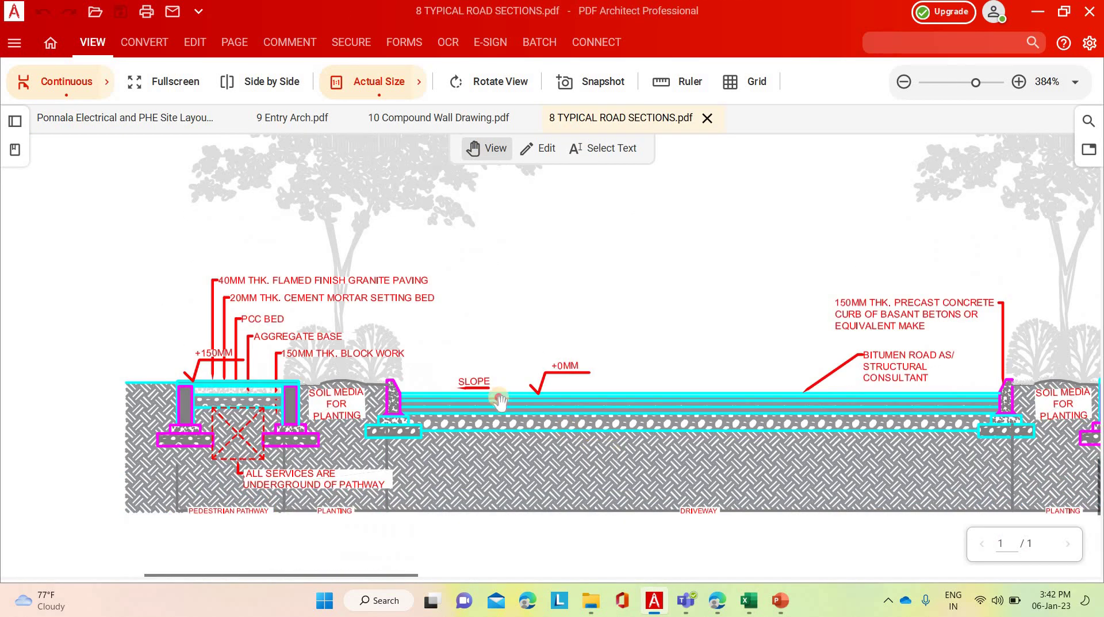
scroll(776, 345, "down", 1)
scroll(776, 345, "right", 2)
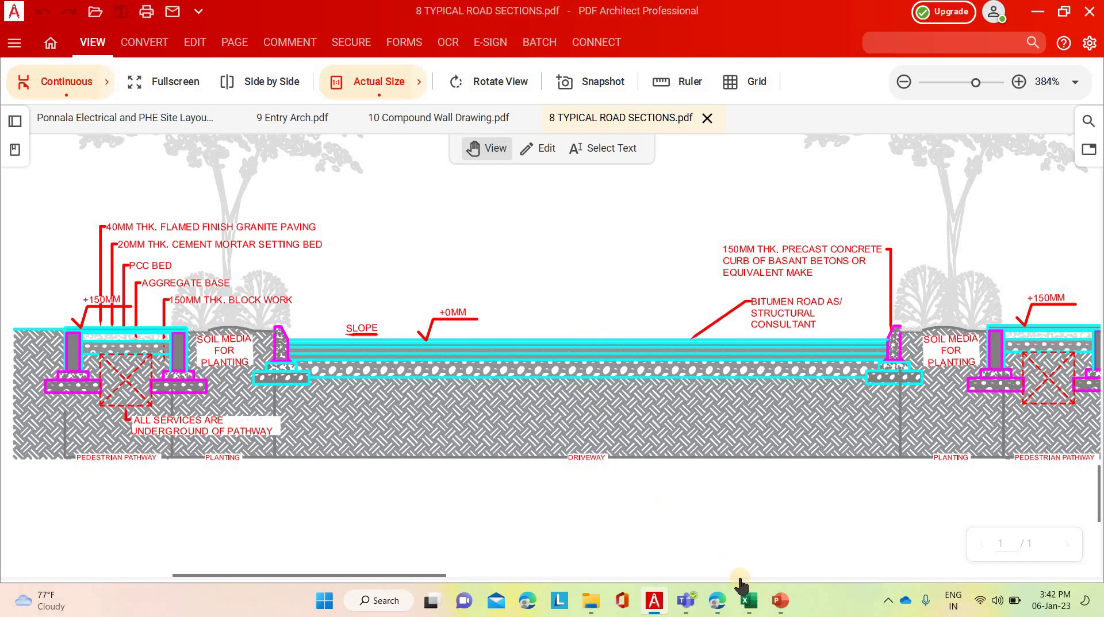
Move through EDW-Detailed Estimation's road site grading and Road-1 entries down to the ROAD WORKS section
left_click(748, 601)
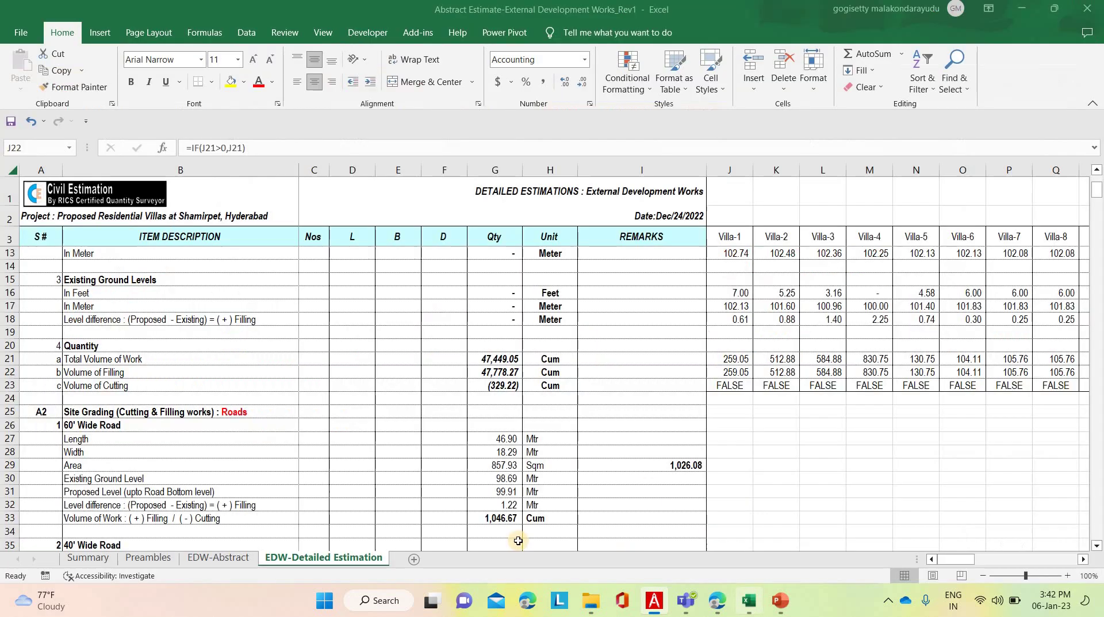
left_click(197, 414)
scroll(198, 418, "down", 7)
scroll(198, 418, "down", 1)
left_click(184, 361)
scroll(185, 466, "down", 4)
scroll(186, 467, "down", 6)
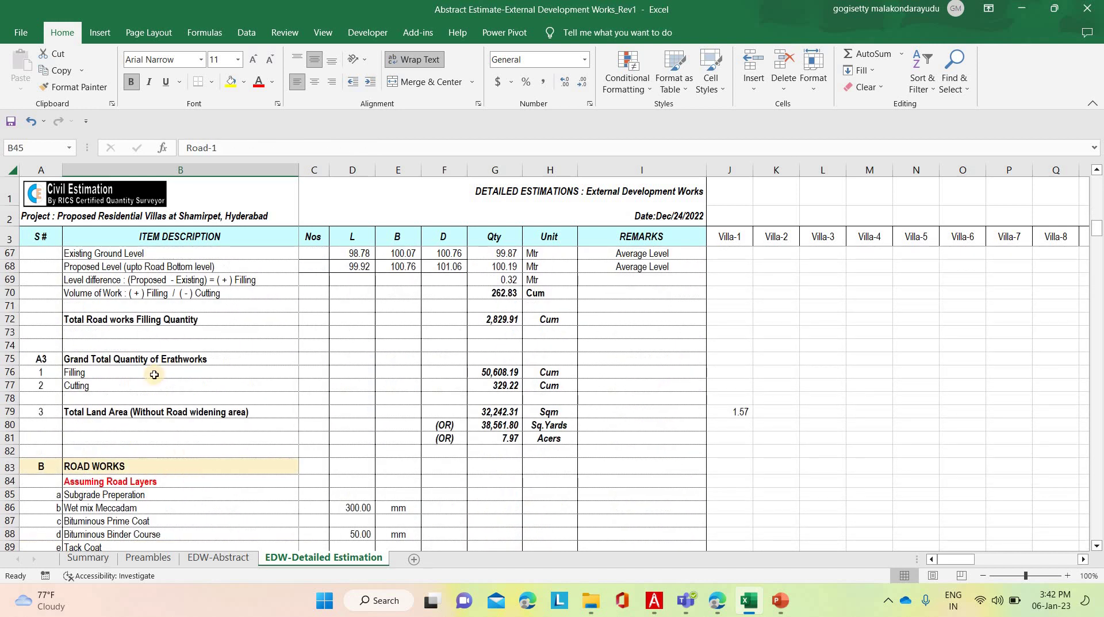
scroll(153, 375, "down", 4)
left_click(129, 308)
scroll(188, 388, "down", 1)
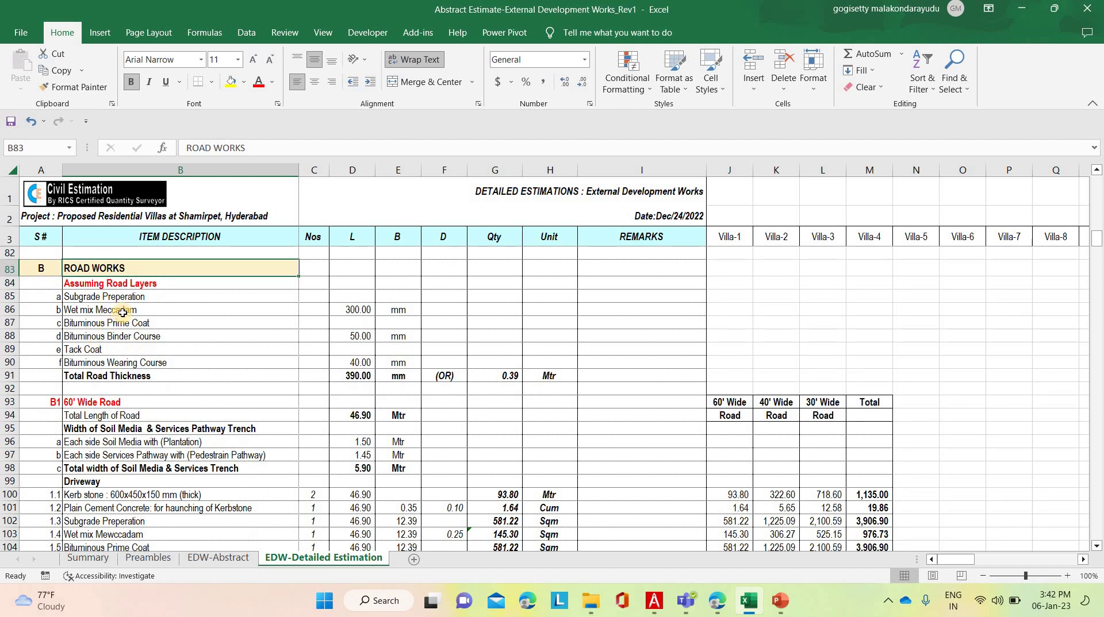
Review the subgrade, wet mix macadam, prime coat, binder course, tack coat and wearing course layers
left_click(128, 298)
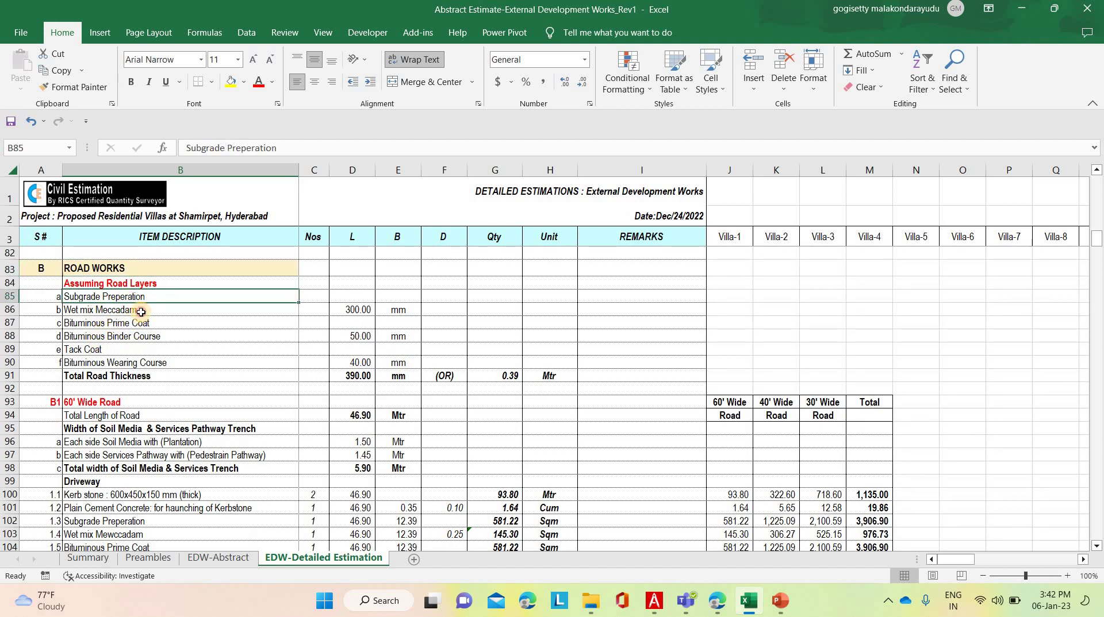
left_click(141, 312)
left_click(152, 324)
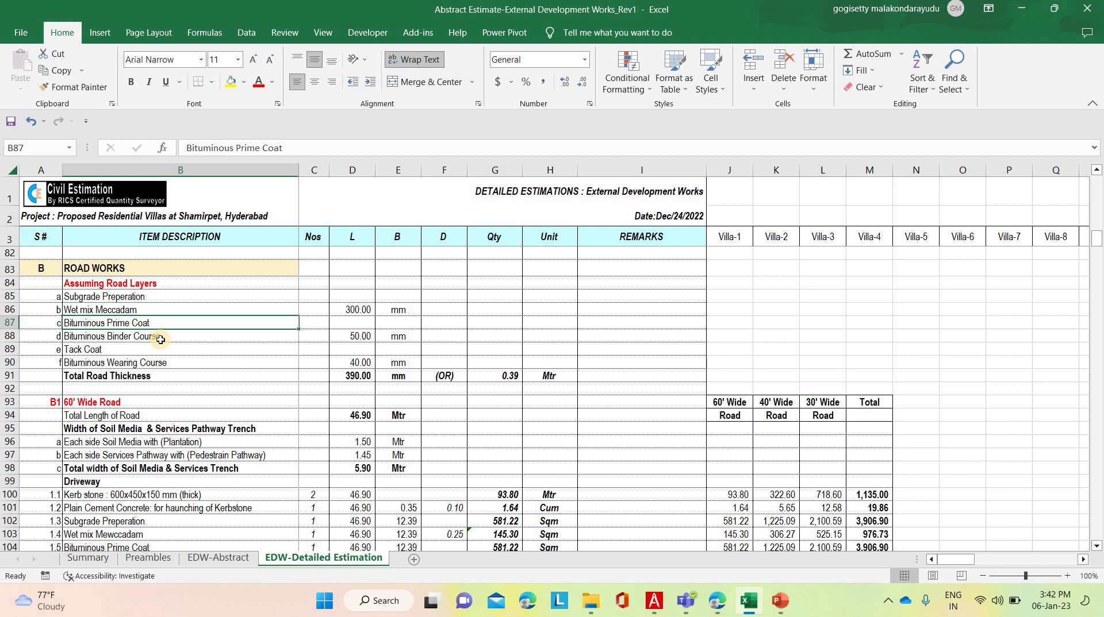
left_click(159, 339)
left_click(154, 351)
left_click(164, 364)
scroll(362, 468, "down", 3)
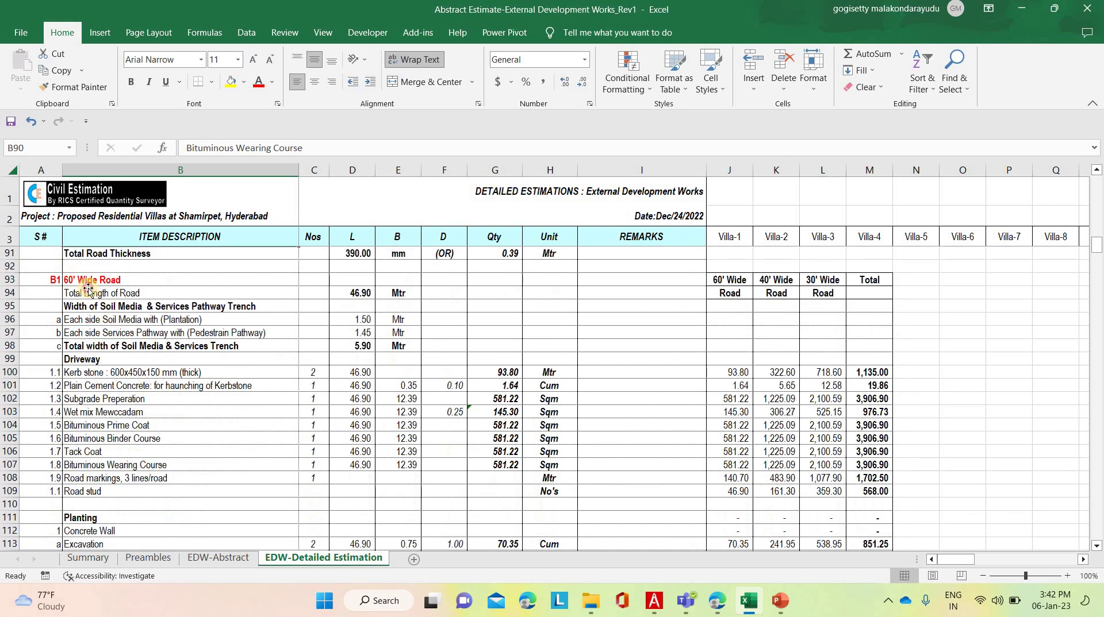
Review the 60' road's total length and the 40' and 30' wide road quantities
left_click(88, 292)
scroll(140, 452, "down", 3)
scroll(140, 452, "down", 7)
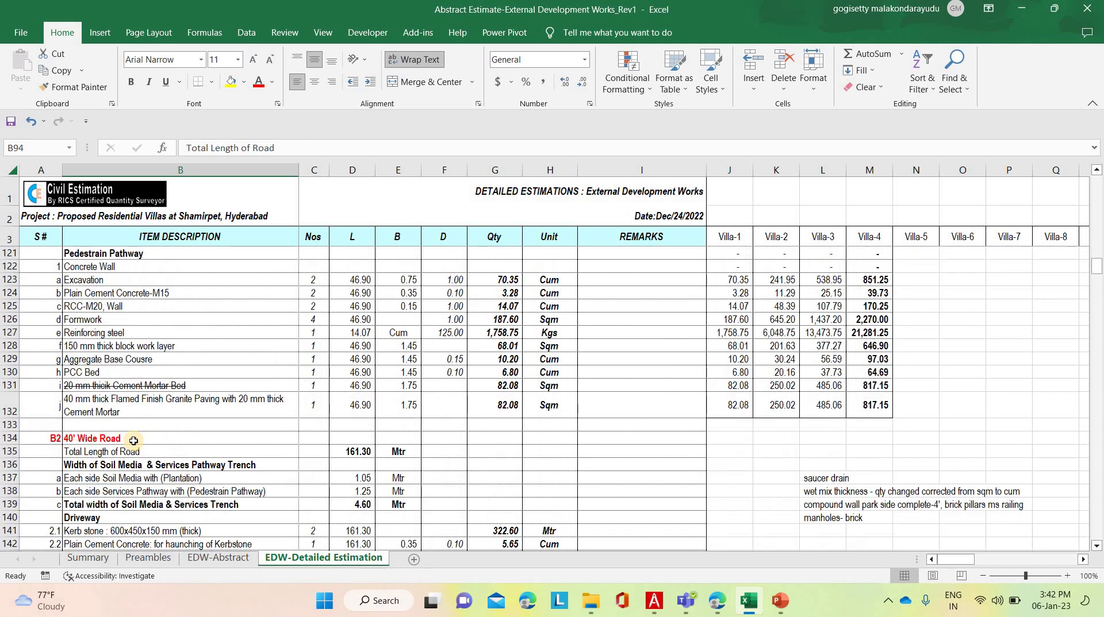
left_click(134, 438)
scroll(153, 461, "down", 7)
scroll(154, 461, "down", 4)
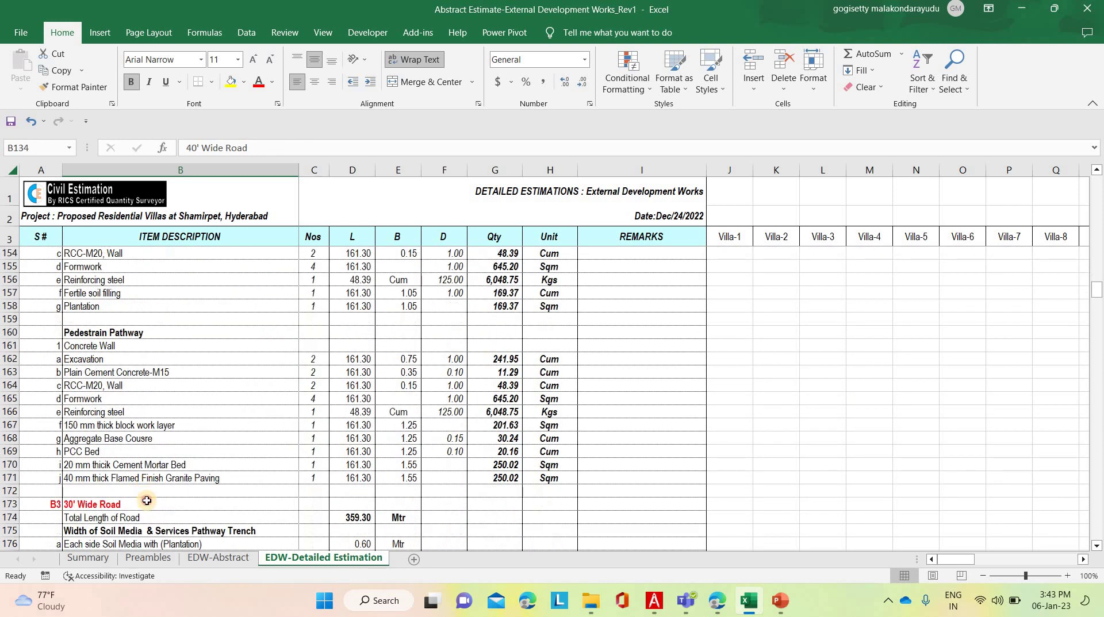
left_click(149, 503)
scroll(189, 479, "down", 4)
scroll(189, 479, "down", 3)
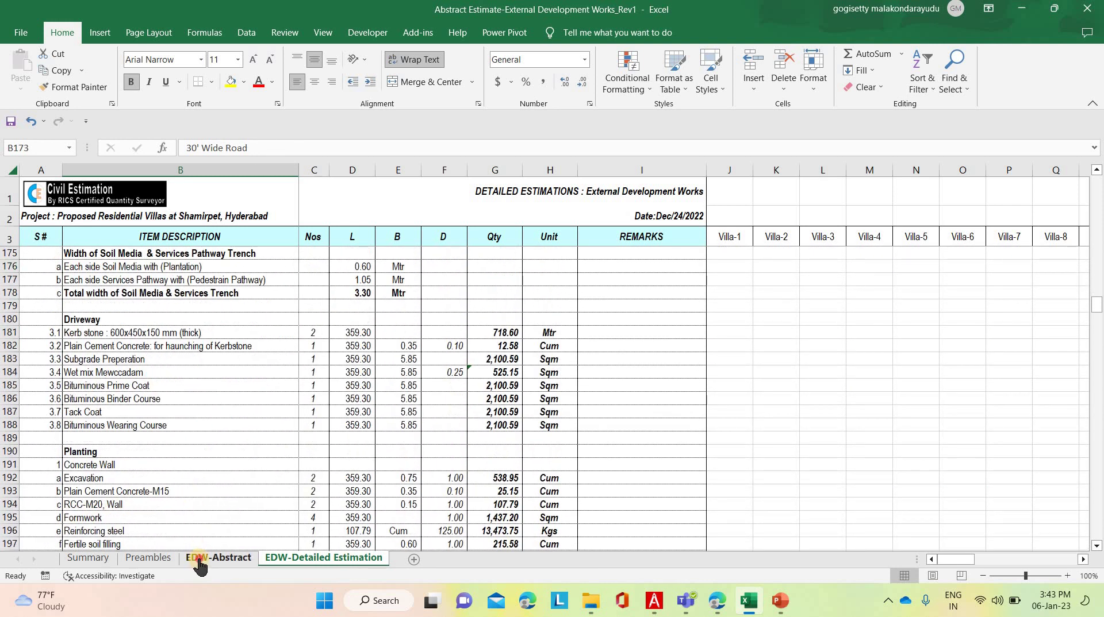
left_click(201, 559)
In normal view, trace the sources of EDW-Abstract's road filling, sub-grade consolidation and PCC quantities
left_click(452, 528)
key("Down")
key("Left")
left_click(914, 576)
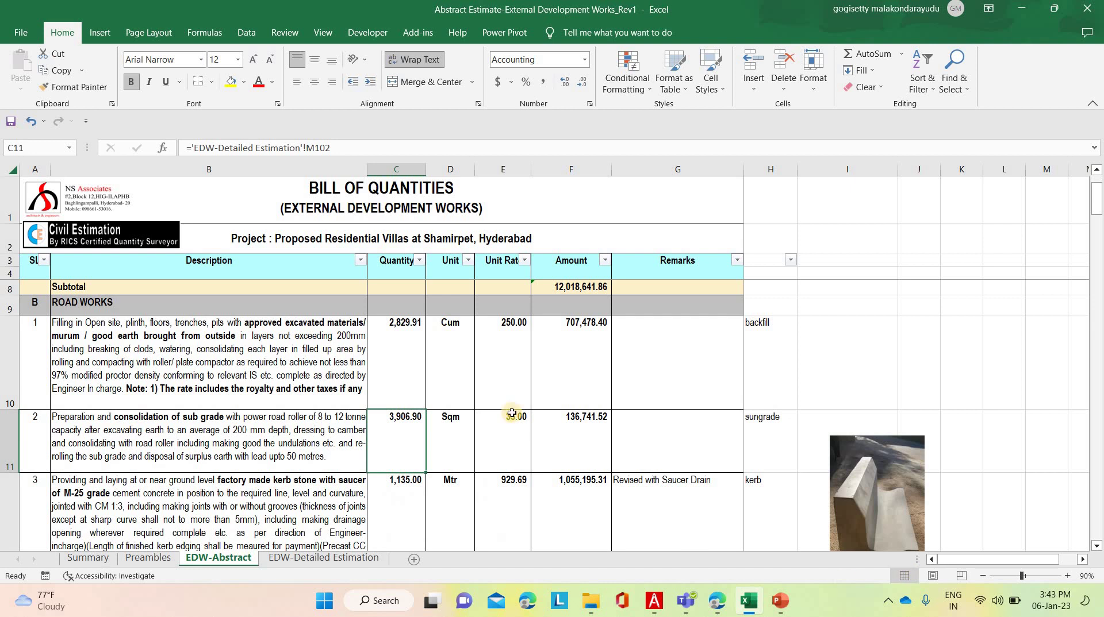
left_click(402, 356)
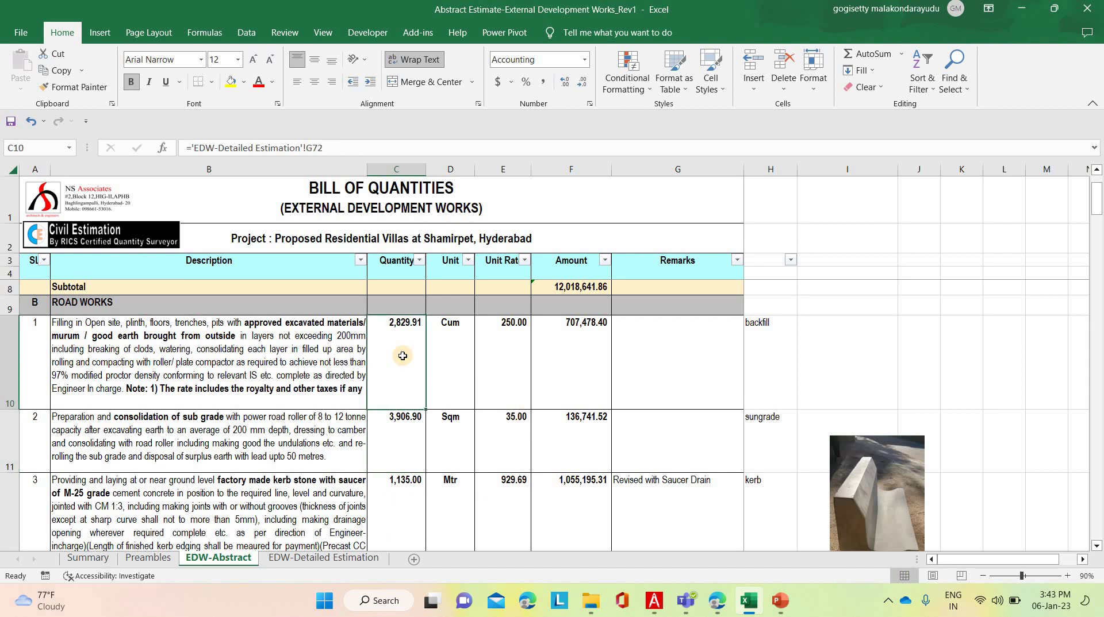
key("Down")
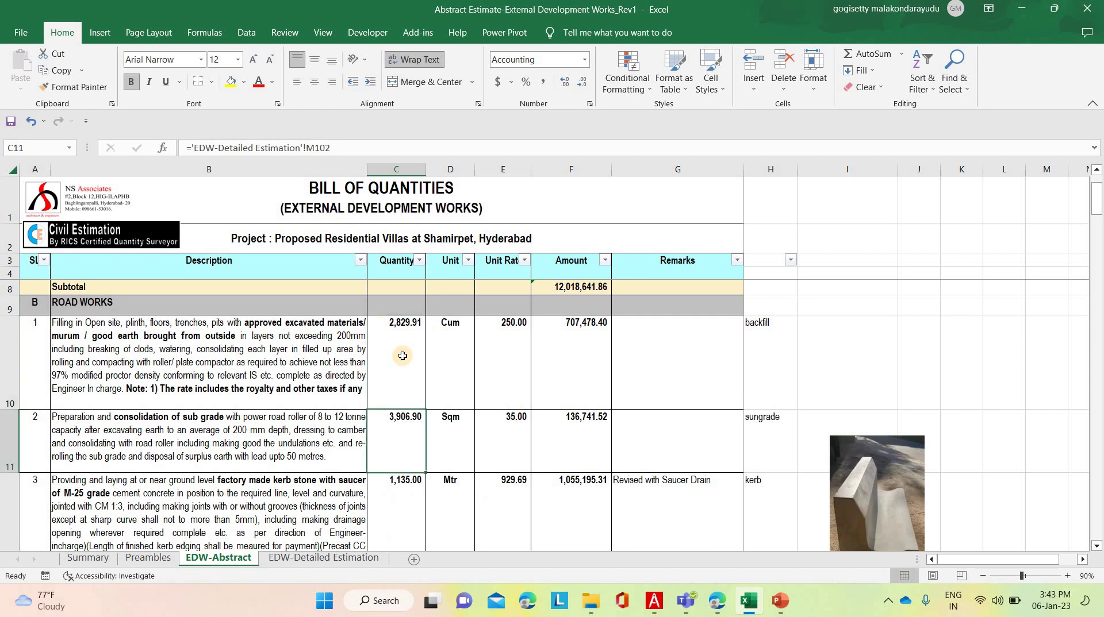
key("Down")
key("Down")
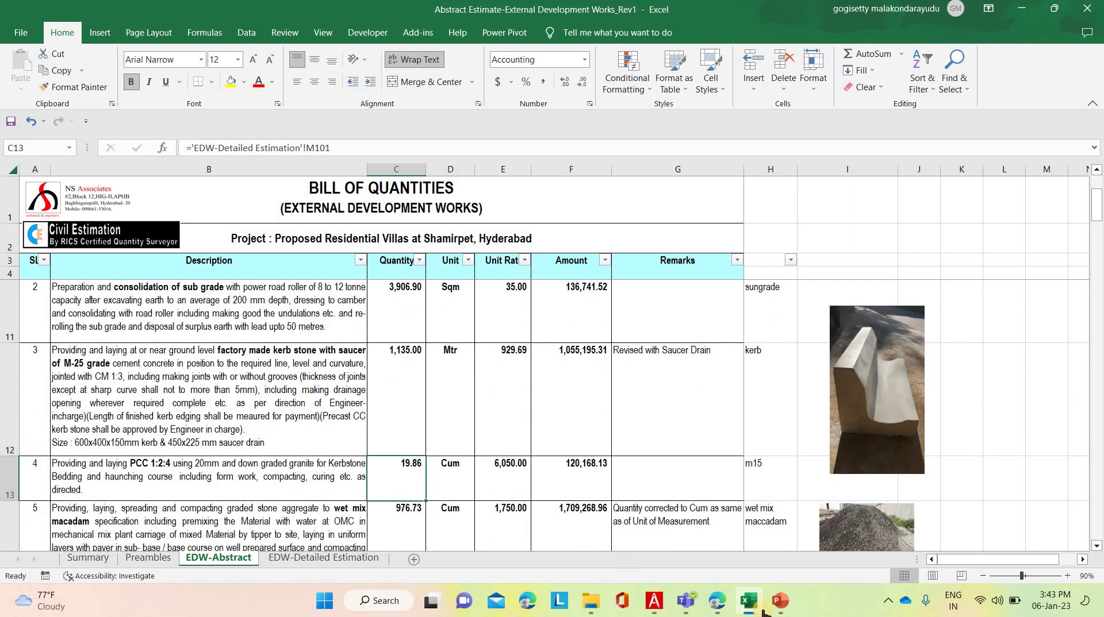
Compare against the road sections drawing, check the 6,050 PCC rate and select the F23 road works subtotal
left_click(654, 602)
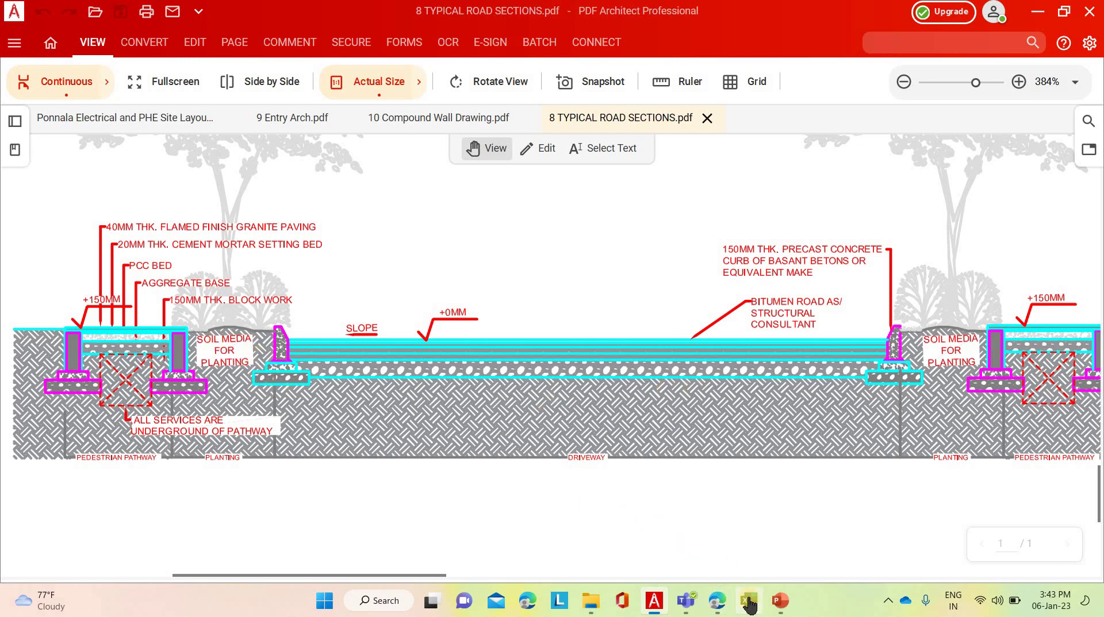
mouse_move(749, 604)
left_click(663, 561)
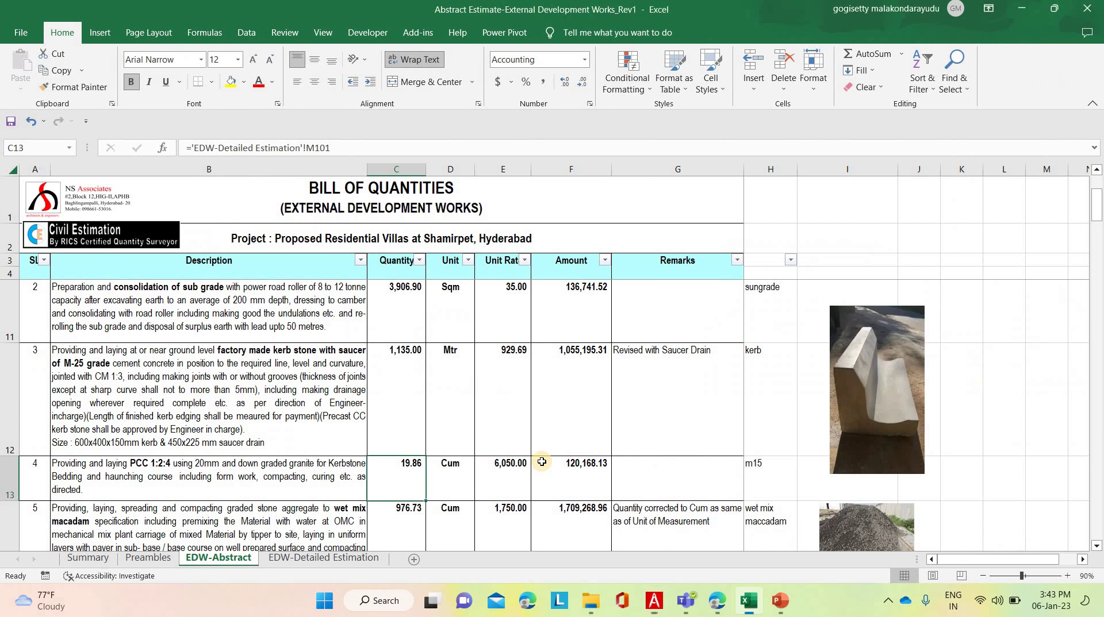
left_click(504, 472)
scroll(518, 489, "down", 3)
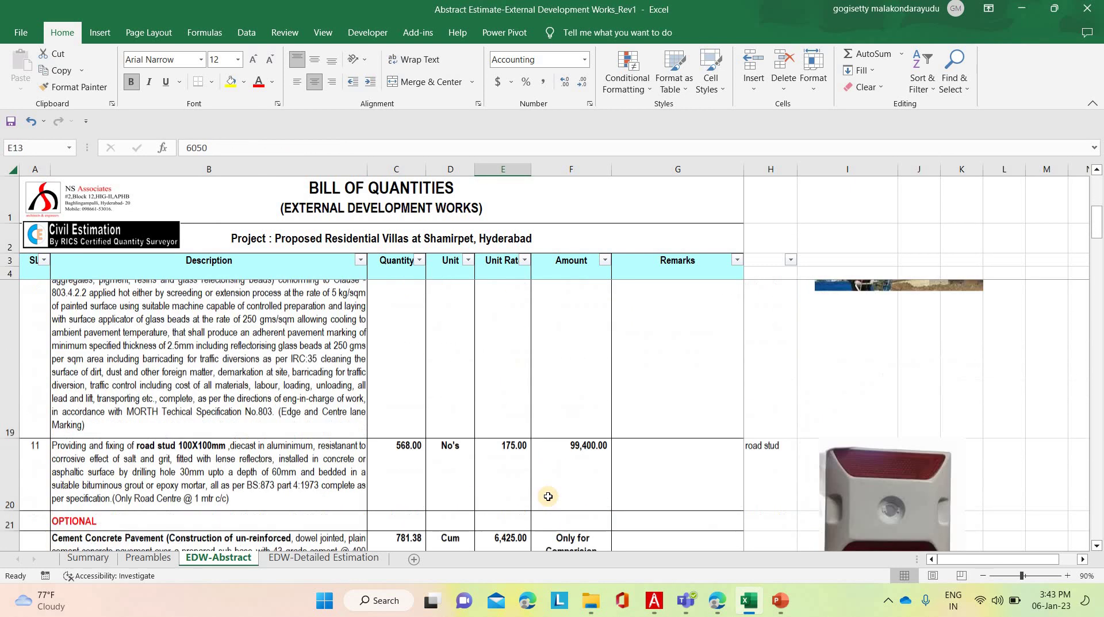
left_click(555, 520)
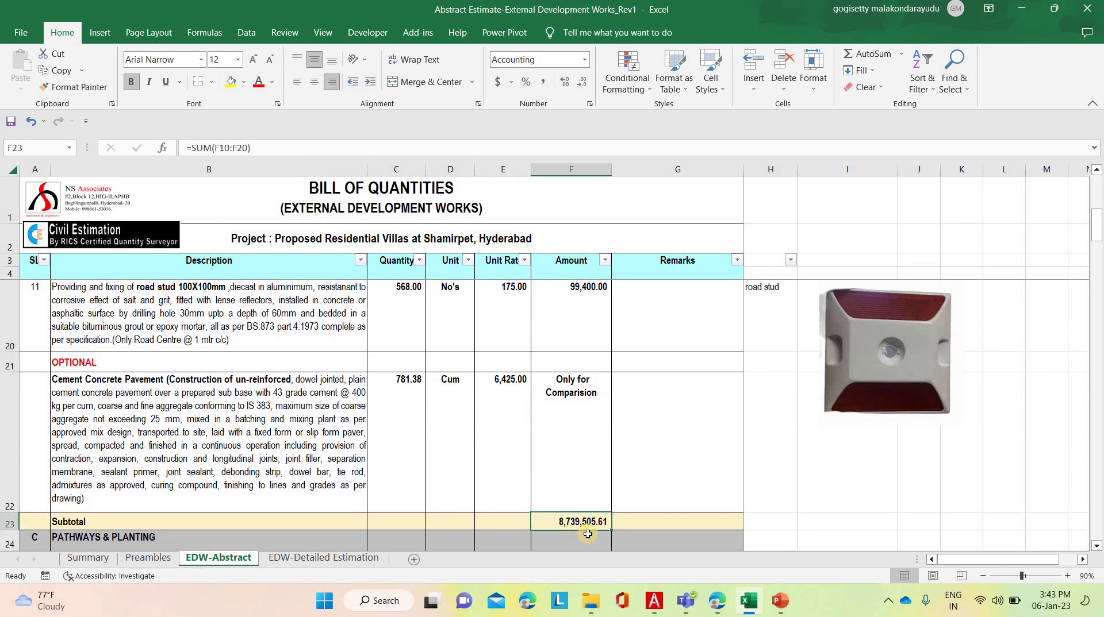
left_click(88, 558)
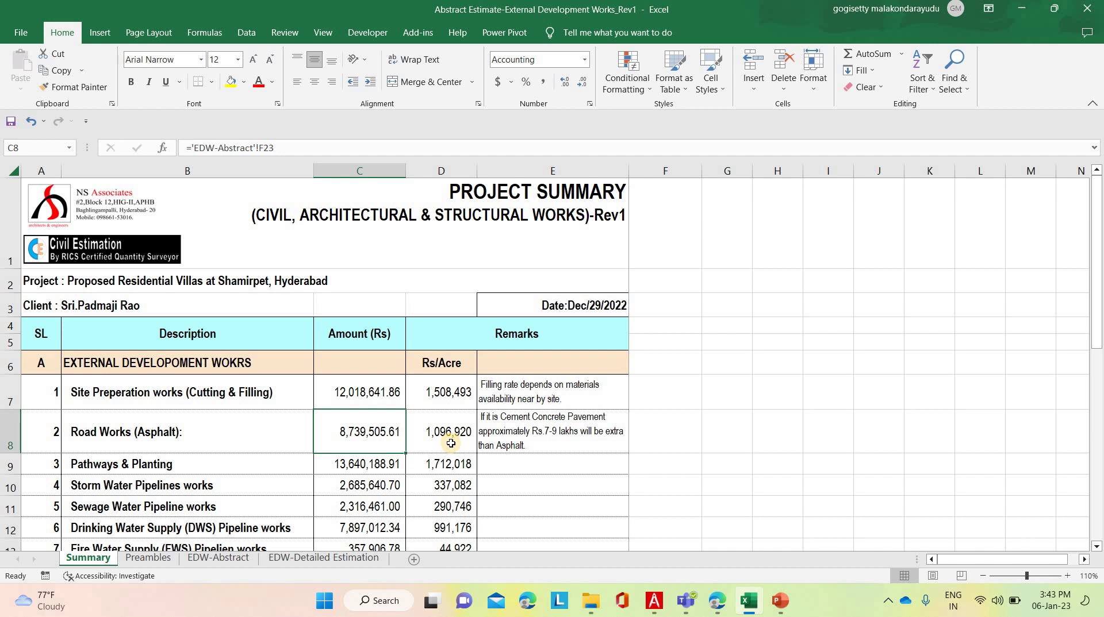
Check Pathways & Planting's 13,640,188.91 link to EDW-Abstract F35 and its 1,712,018 Rs/Acre formula at 120% zoom
left_click(188, 465)
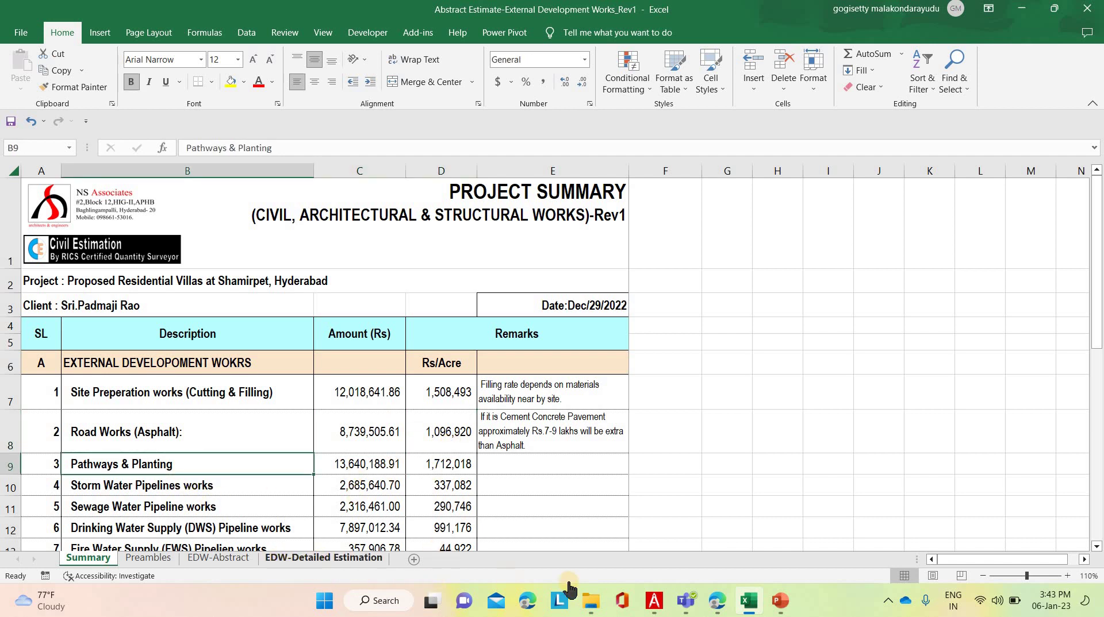
left_click(665, 606)
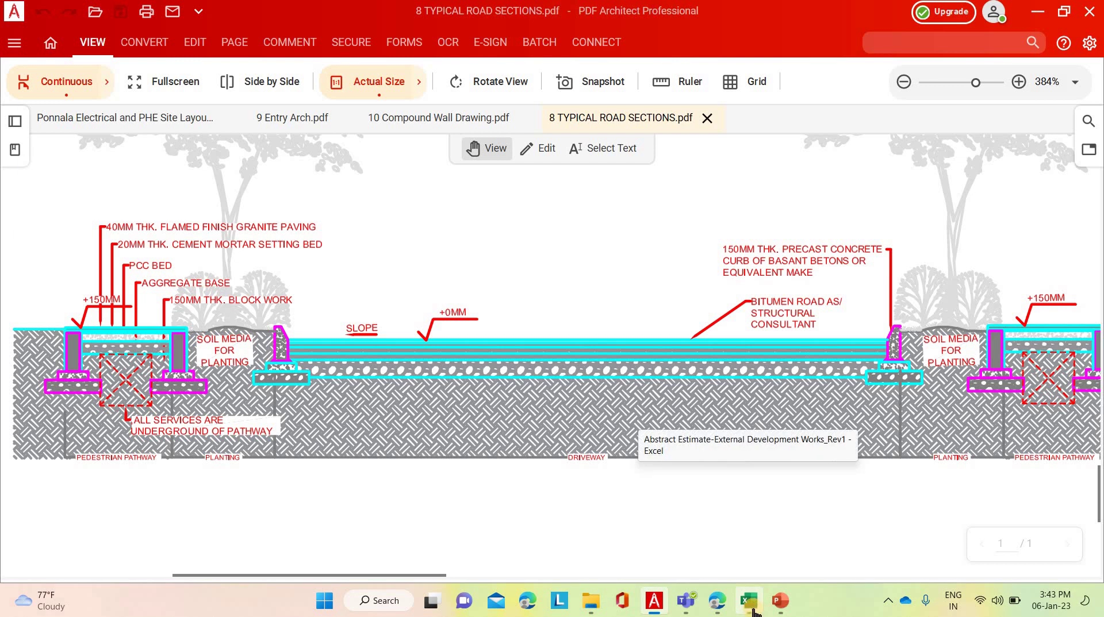
left_click(750, 604)
left_click(345, 466)
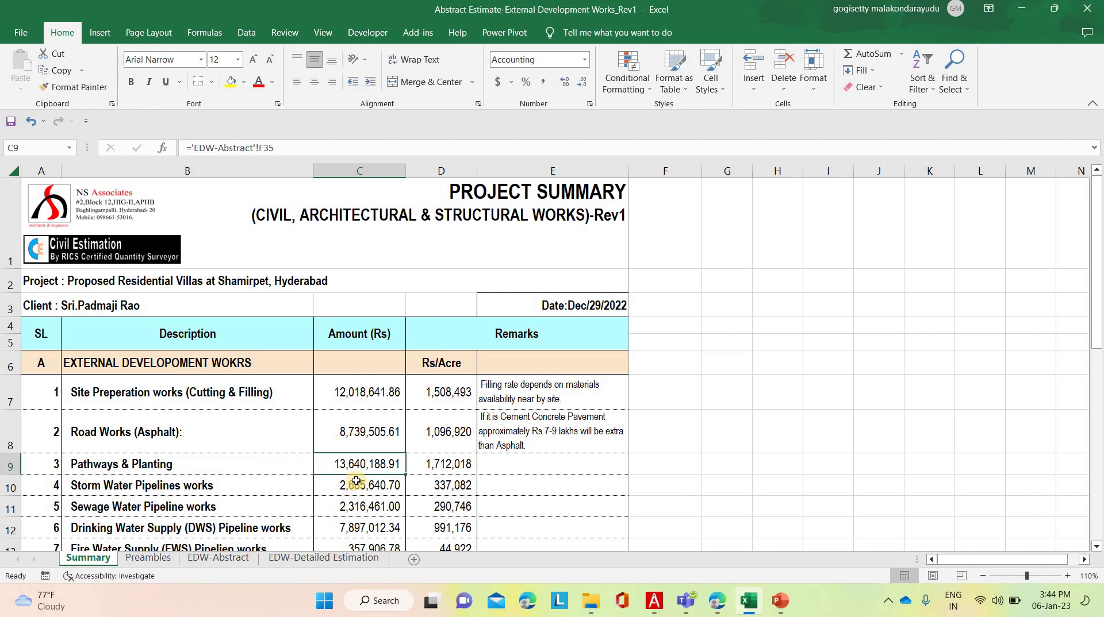
left_click(431, 469)
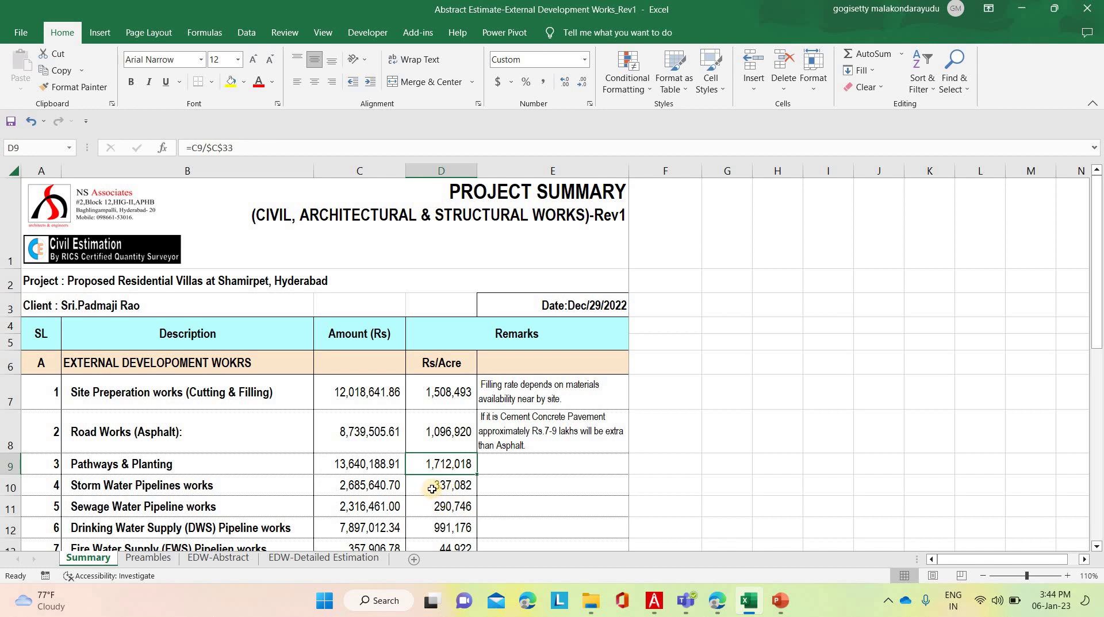
left_click(437, 490)
left_click(1067, 576)
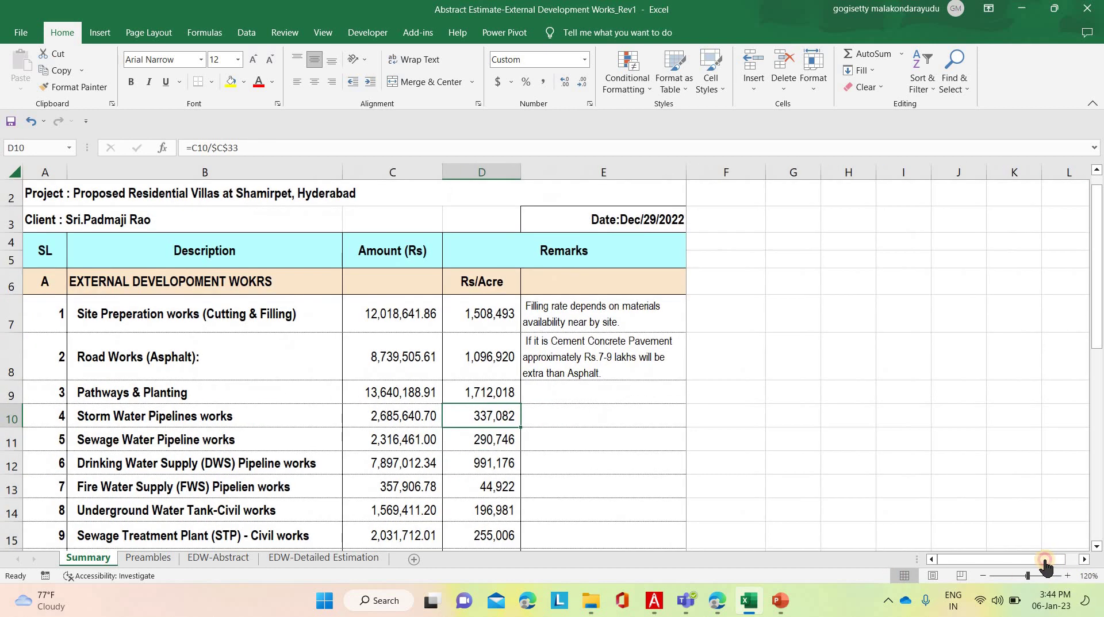
left_click(213, 418)
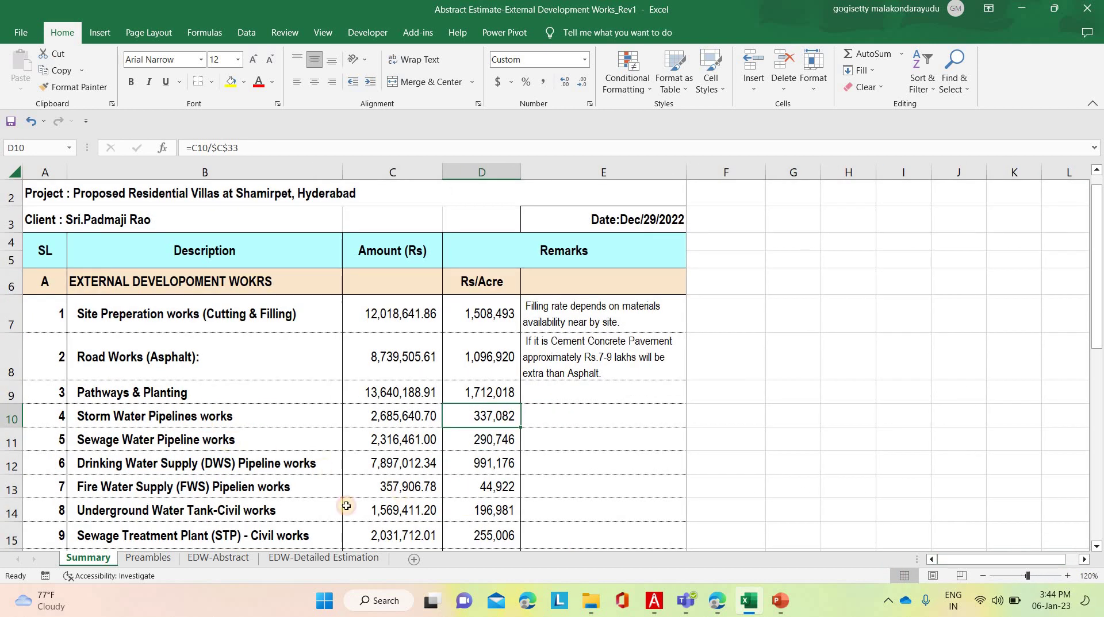
Zoom into the storm pipe runs on the electrical and PHE site layout before returning to Excel
left_click(654, 601)
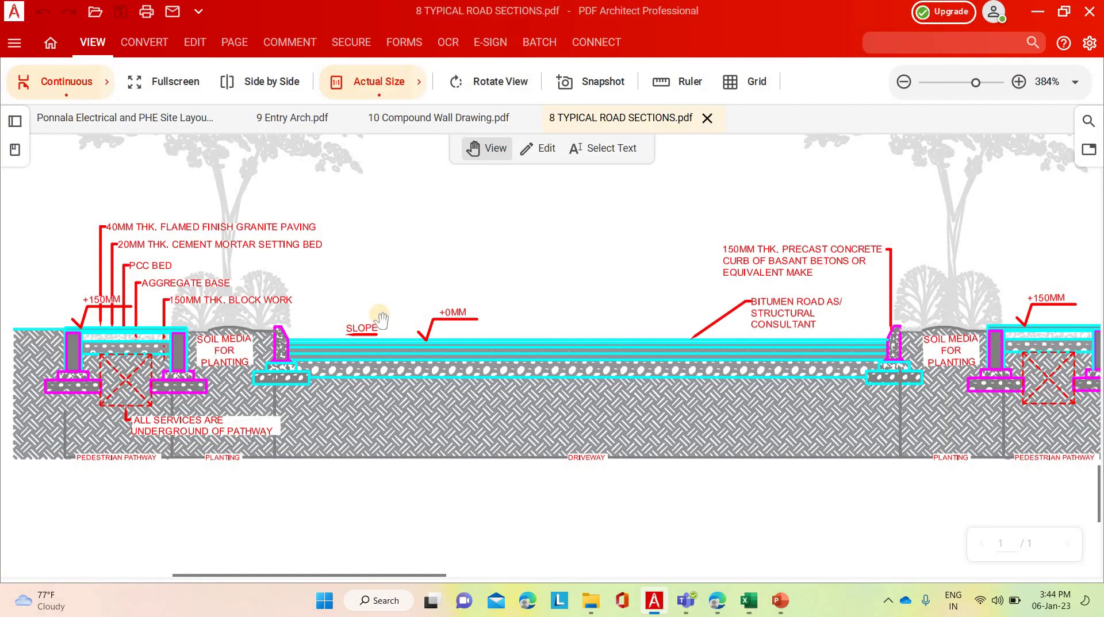
left_click(141, 120)
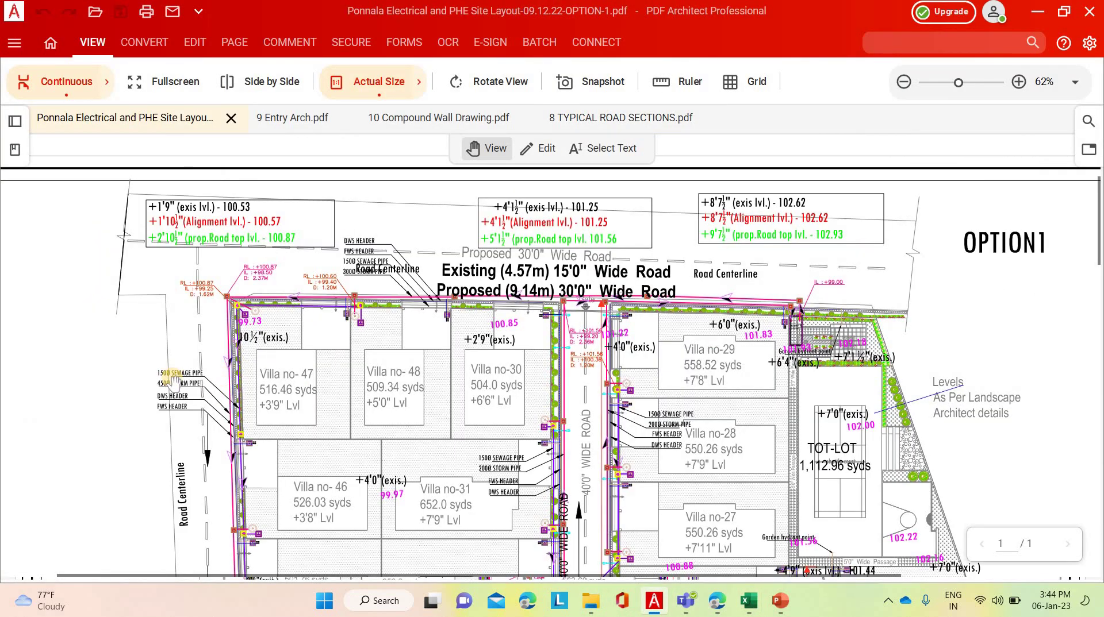
scroll(166, 383, "up", 3)
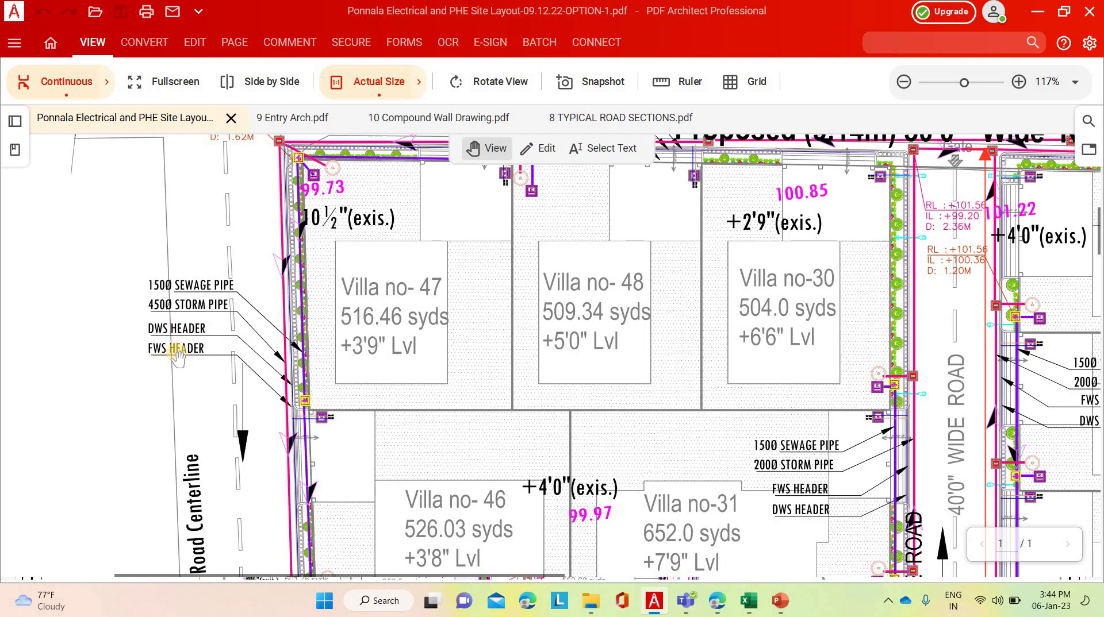
left_click(752, 604)
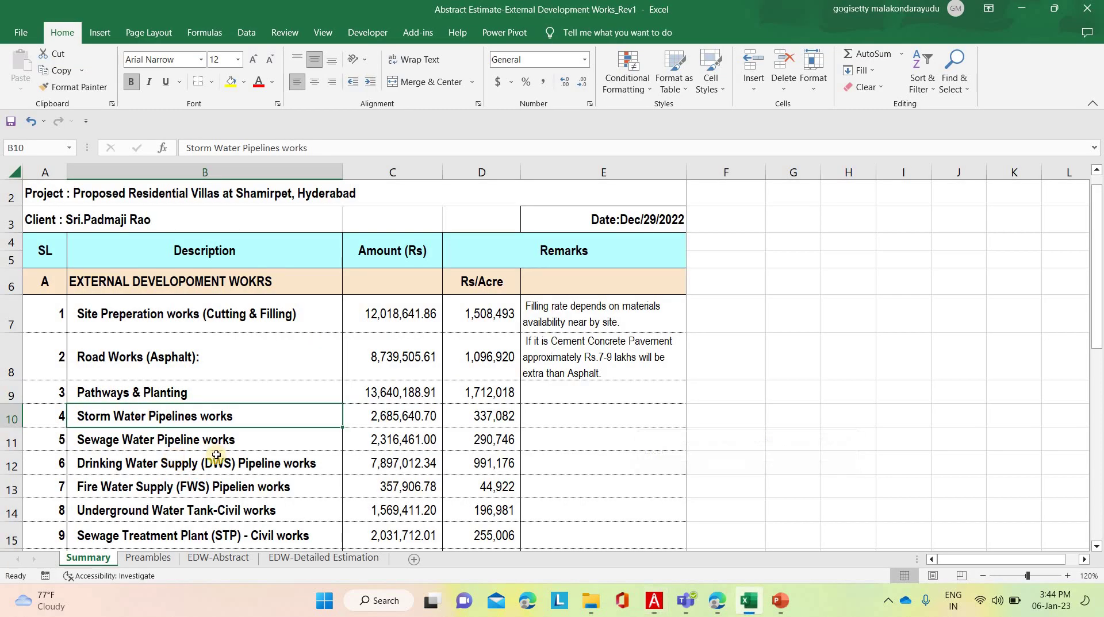
Check the Storm Water and Sewage Water amounts with their per-acre formulas, and the DWS amount source
left_click(370, 421)
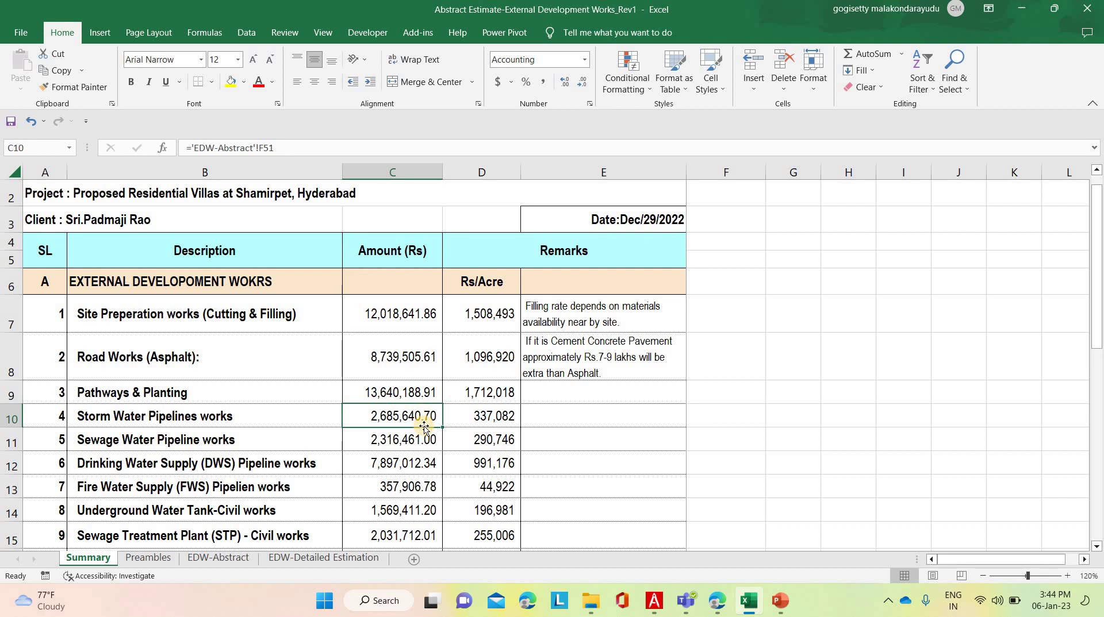
left_click(469, 423)
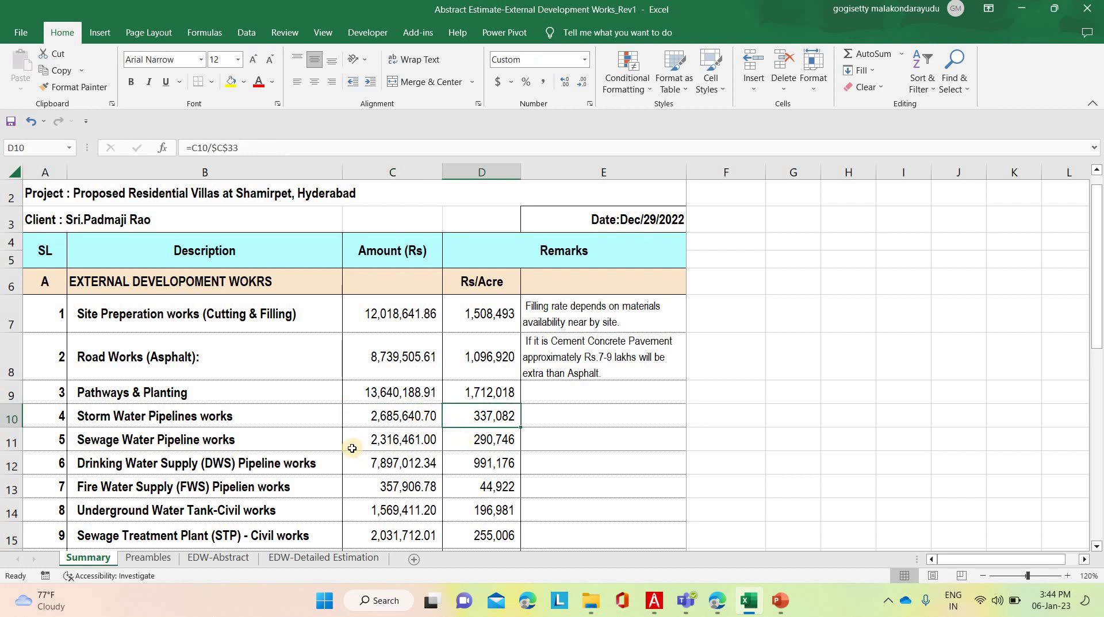
left_click(396, 449)
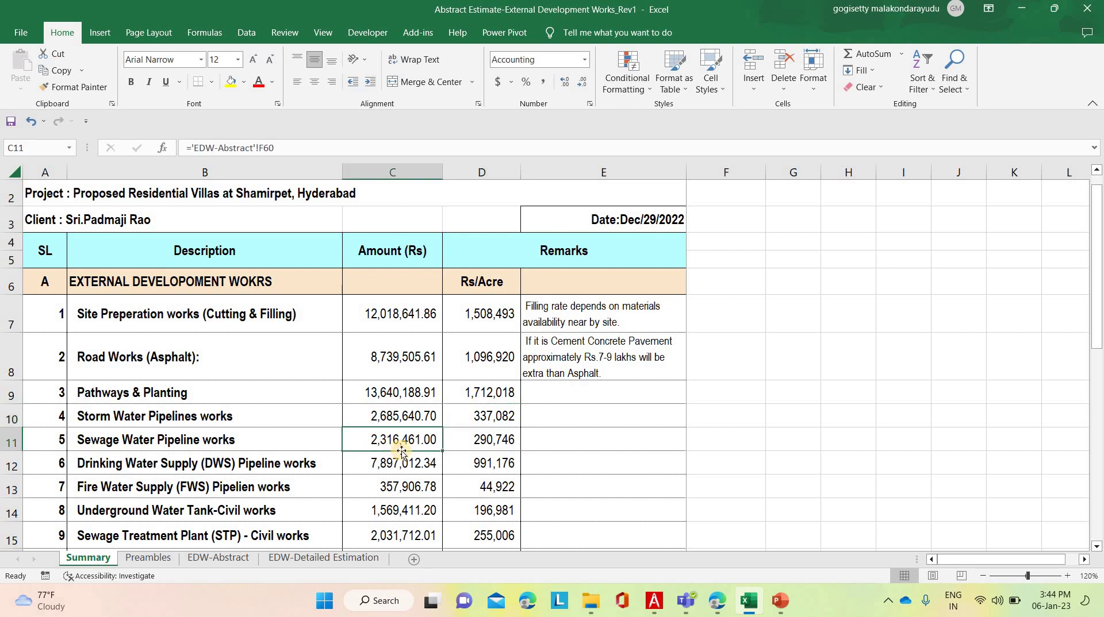
left_click(467, 453)
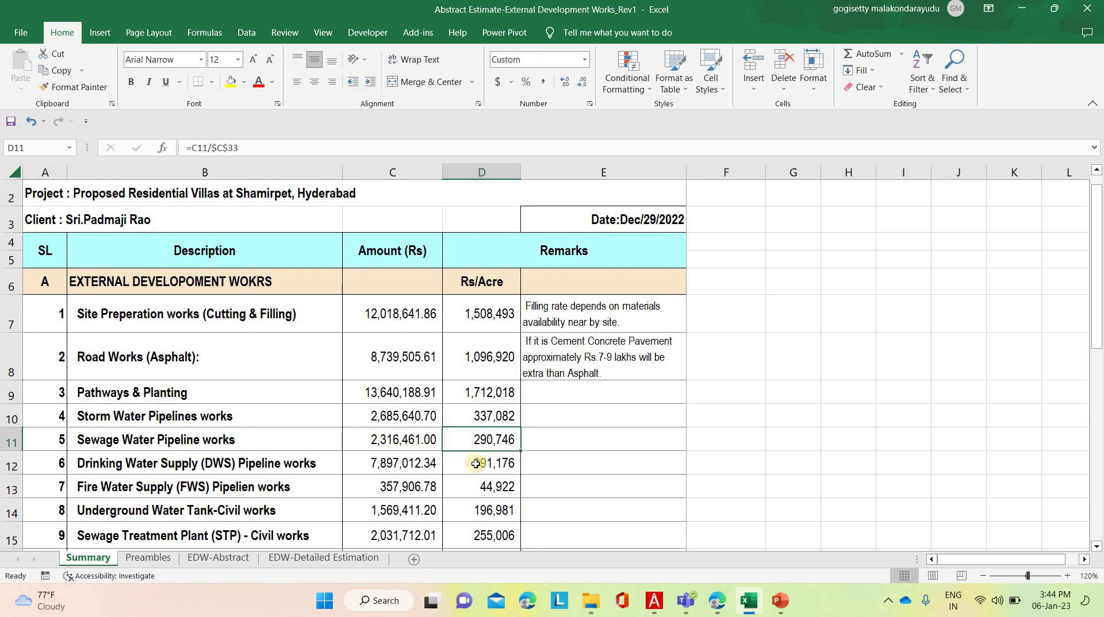
left_click(363, 469)
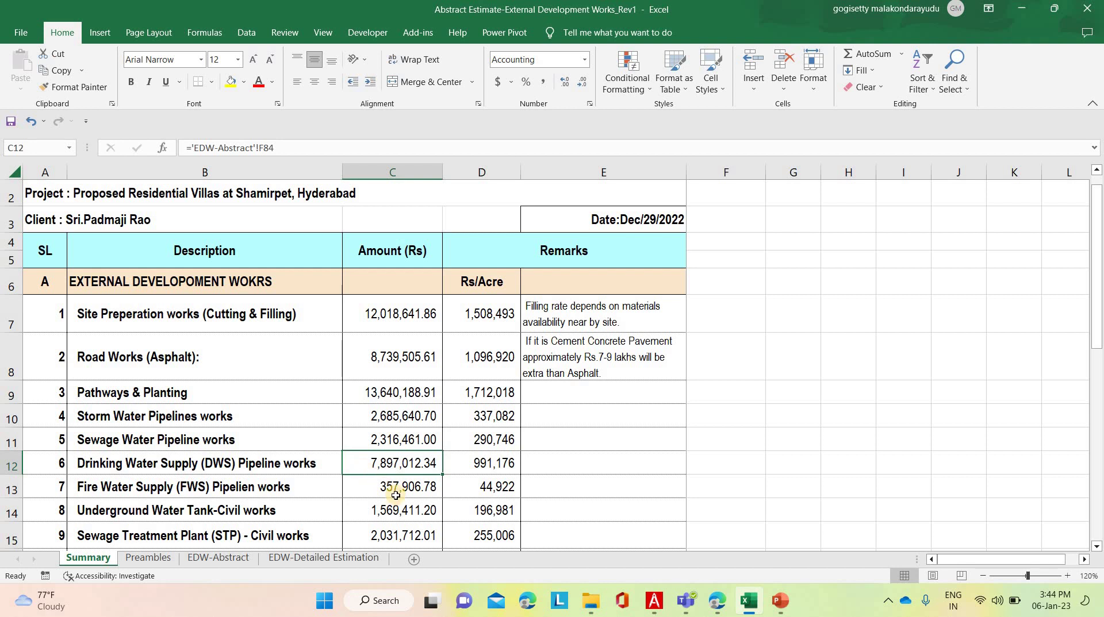
Check the DWS and FWS per-acre formulas, then trace the Underground Water Tank amount to its 1,569,411.20 subtotal
scroll(396, 496, "down", 1)
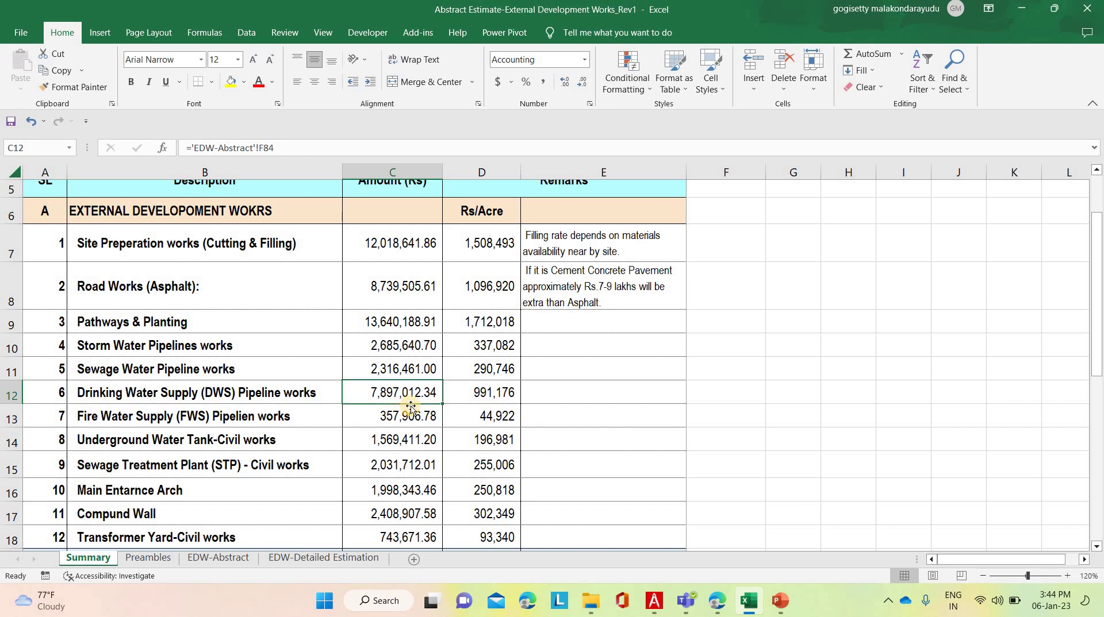
left_click(463, 400)
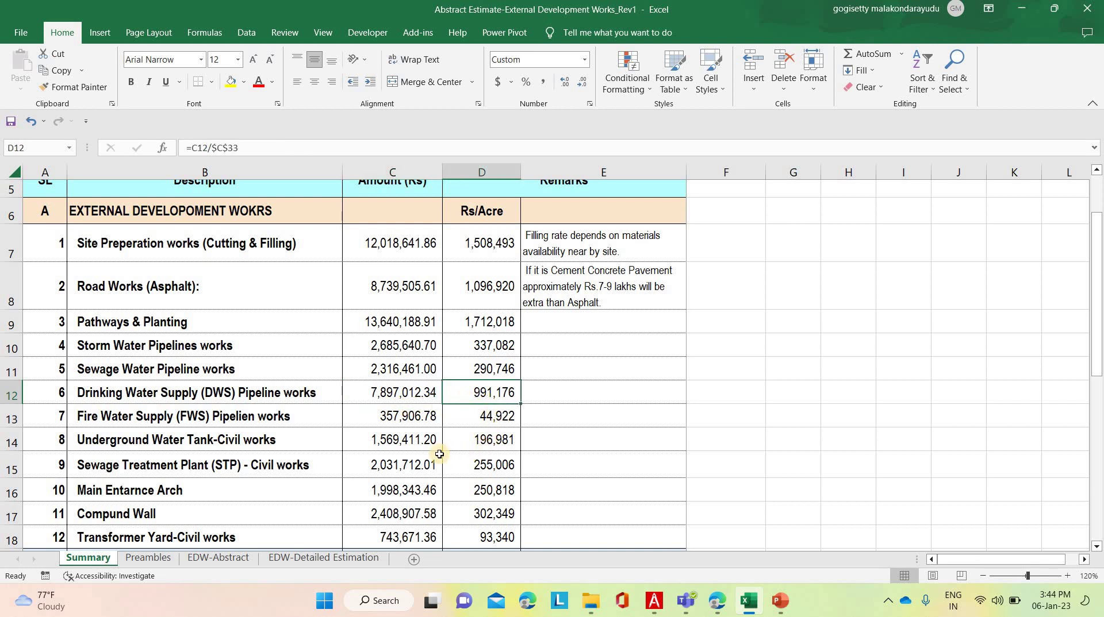
left_click(369, 421)
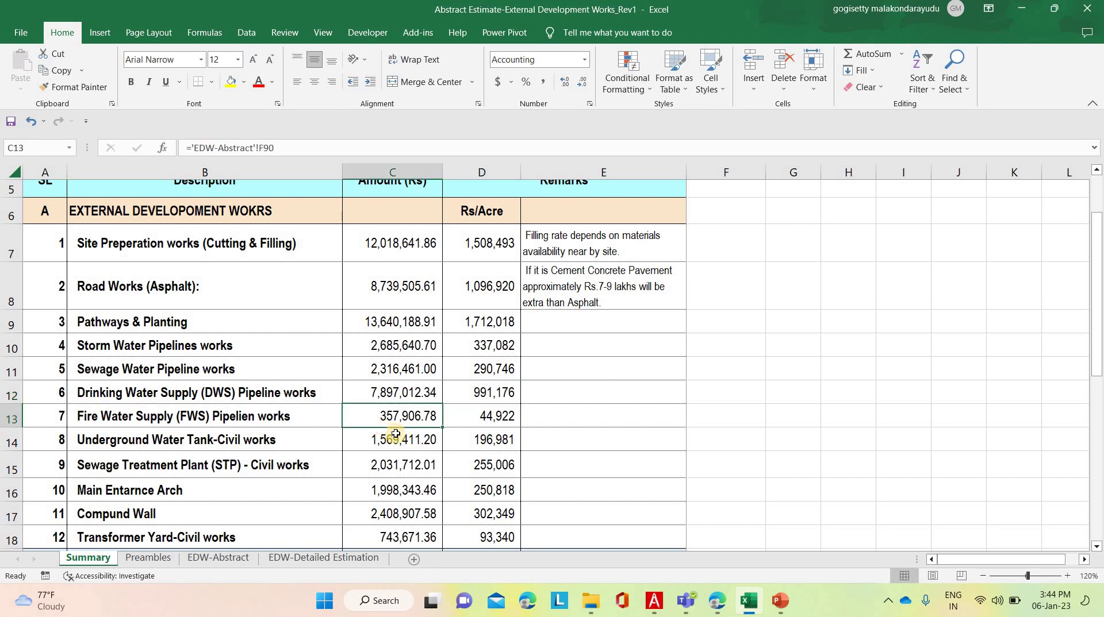
left_click(481, 423)
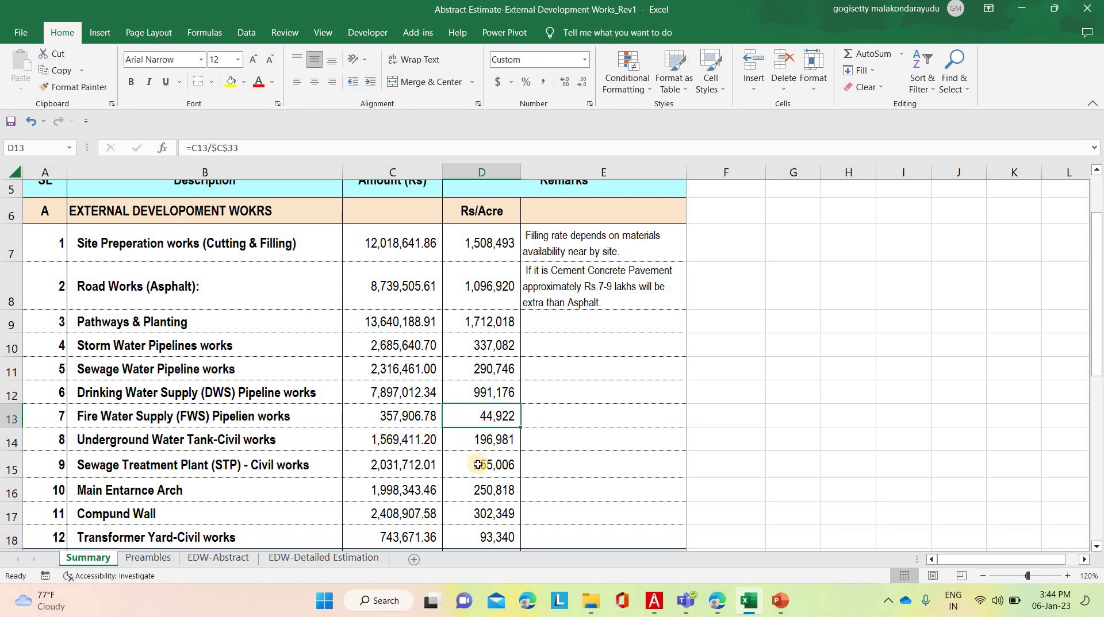
left_click(300, 445)
left_click(394, 444)
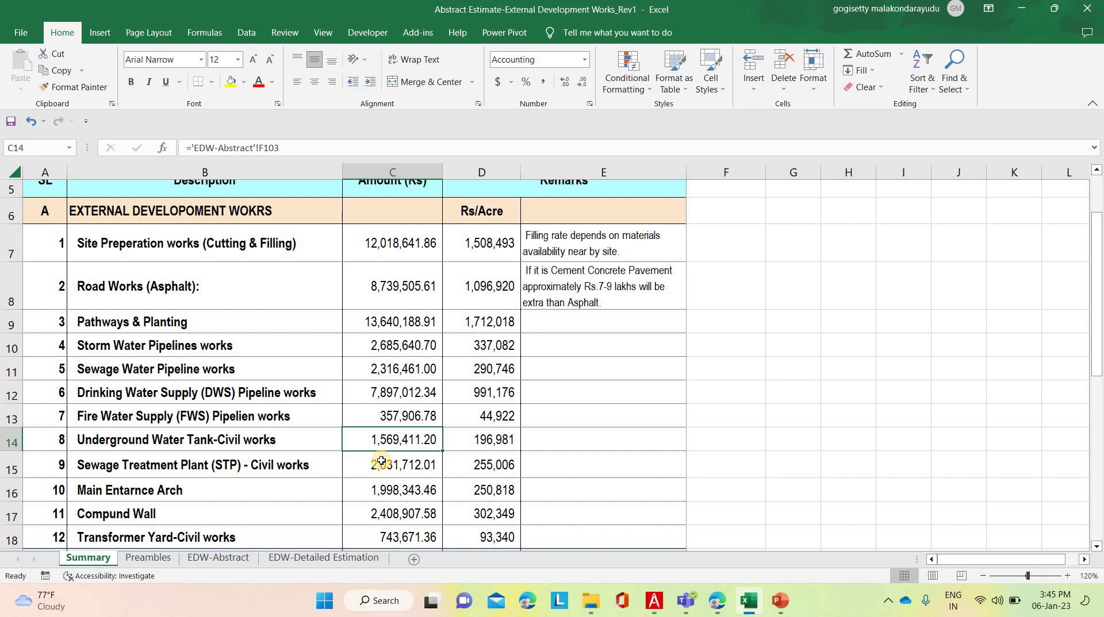
key("ctrl+bracketleft")
Trace the F103 tank subtotal and C92 quantity to the two 55KLD tanks on EDW-Detailed Estimation
scroll(404, 467, "up", 1)
scroll(404, 467, "up", 1)
scroll(422, 478, "down", 2)
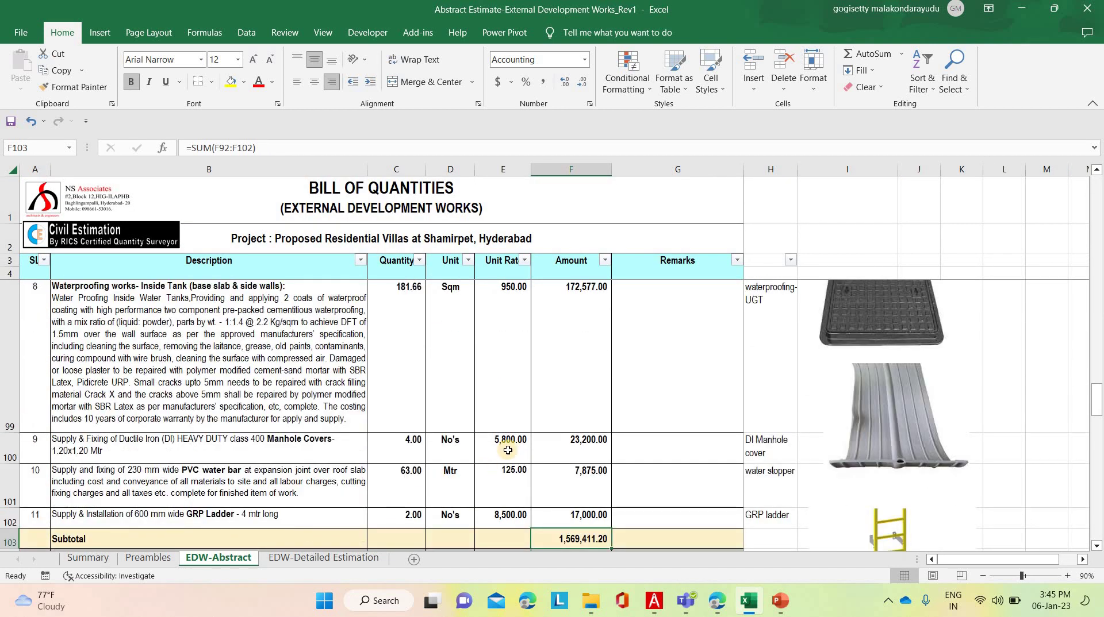
key("F2")
scroll(404, 449, "up", 3)
scroll(404, 448, "up", 1)
left_click(375, 431)
key("ctrl+bracketleft")
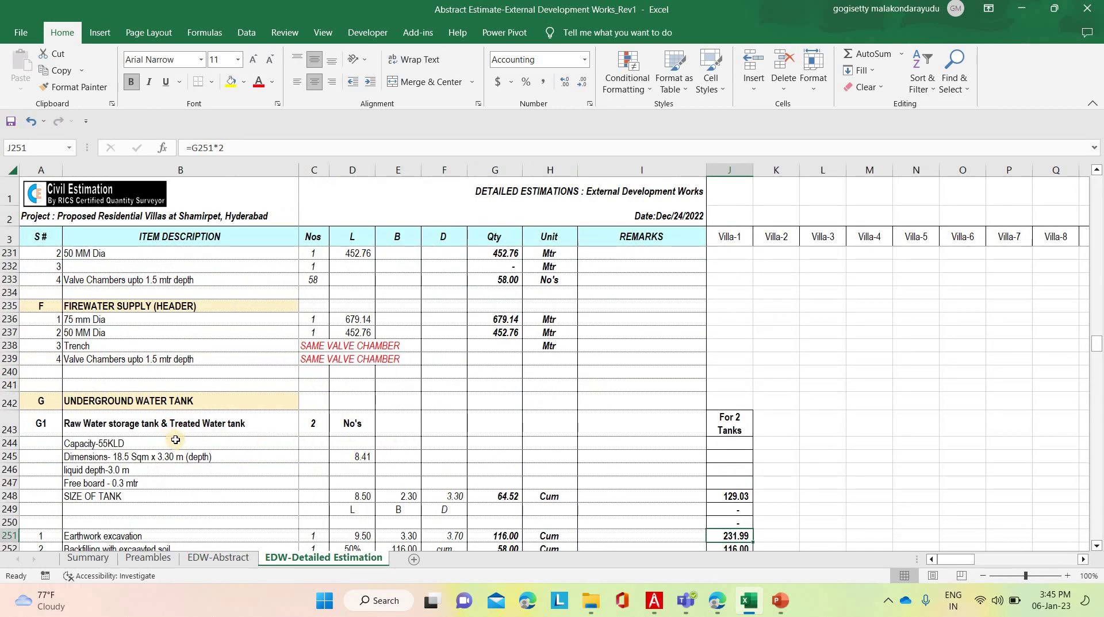
left_click(141, 442)
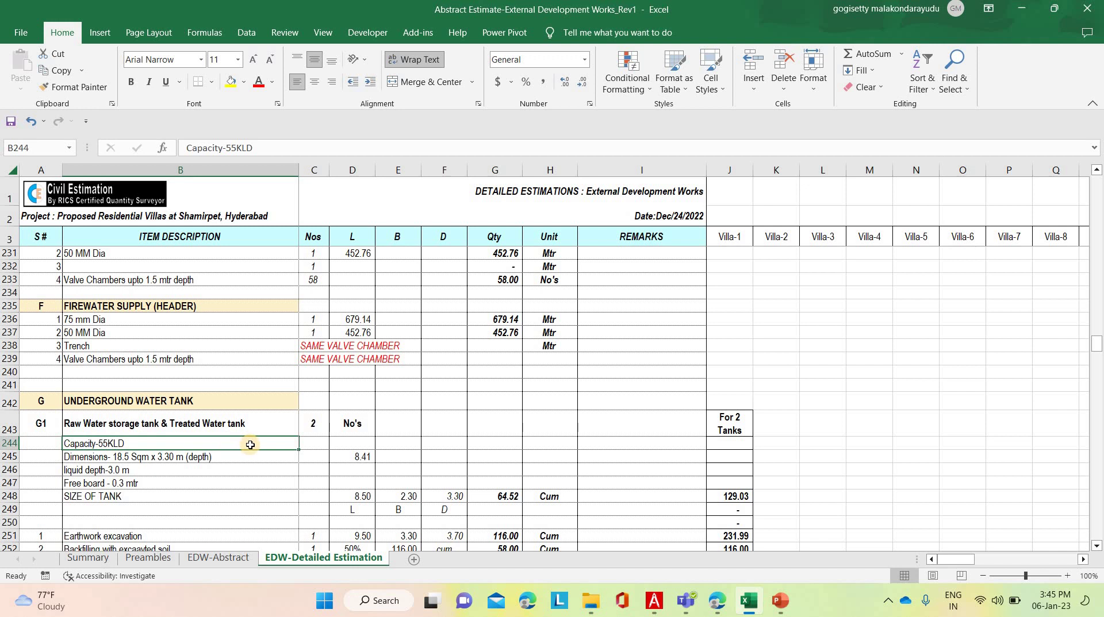
left_click(308, 430)
On Summary, check the Underground Water Tank per-acre formula and the Sewage Treatment Plant amount
left_click(106, 561)
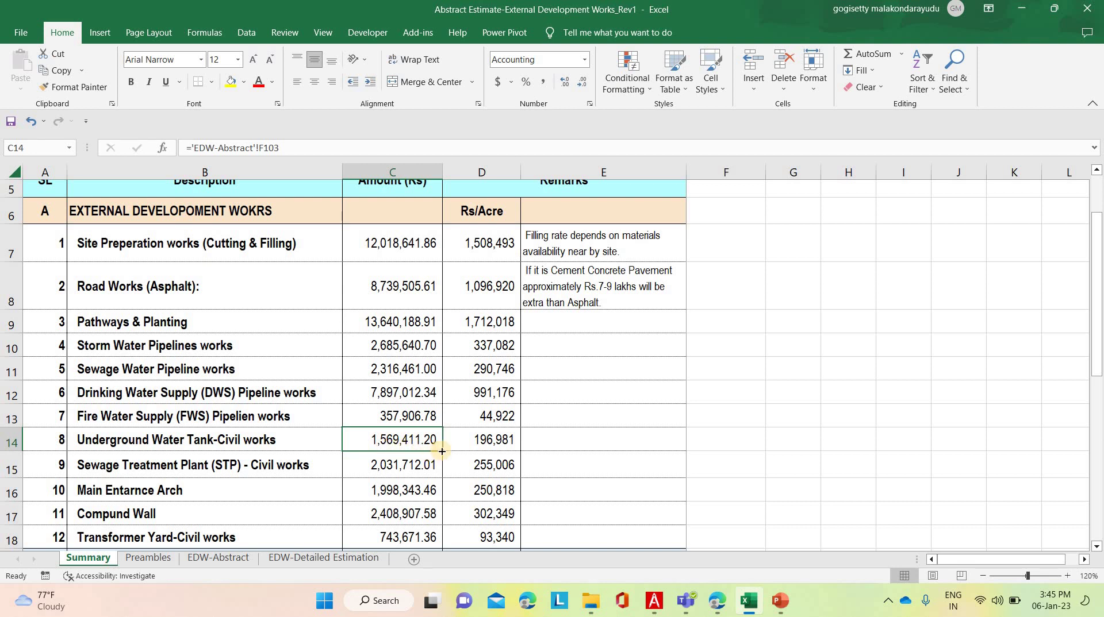
left_click(475, 446)
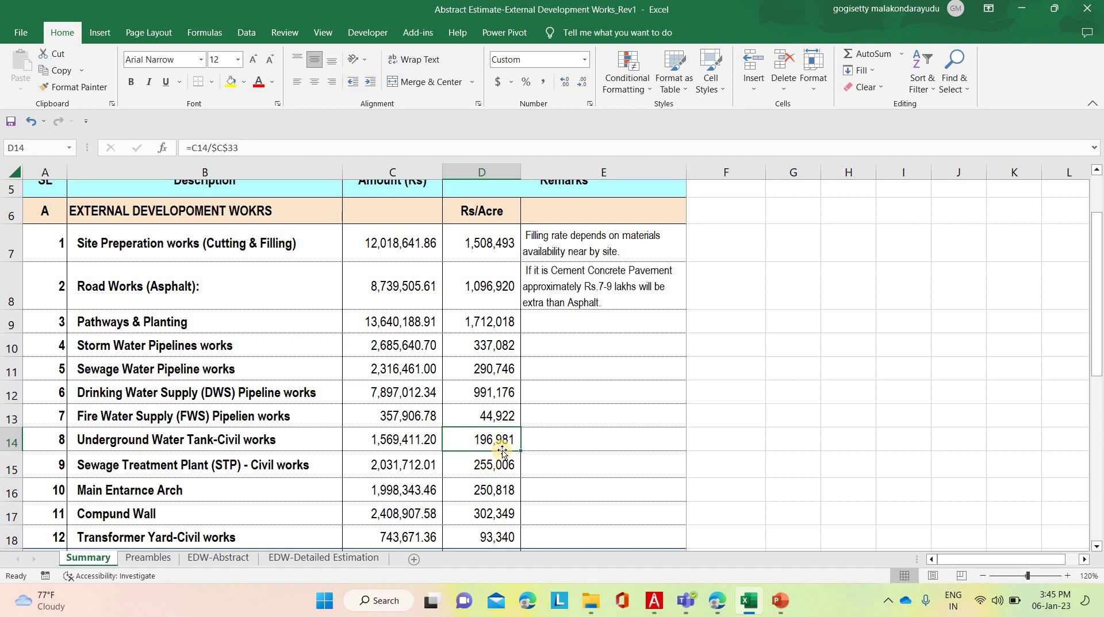
left_click(377, 472)
key("alt+Tab")
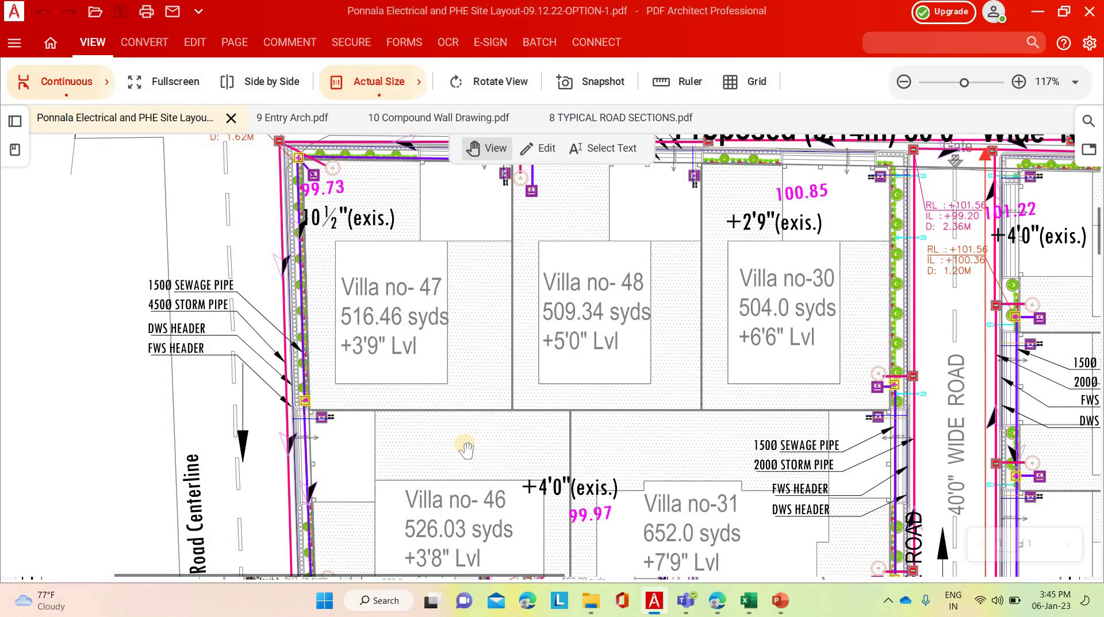
Locate the STP plot on the site layout, rated 50 KLD with 80 sqm required
scroll(466, 448, "down", 10)
left_click_drag(1092, 285, 1099, 460)
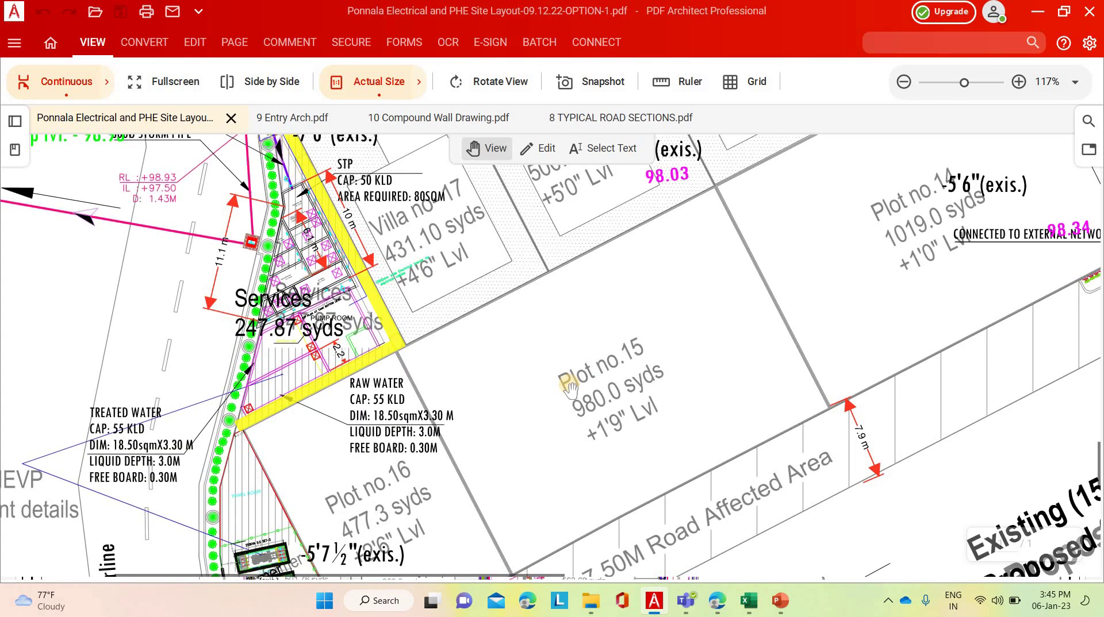
scroll(570, 390, "up", 3)
scroll(273, 396, "up", 4)
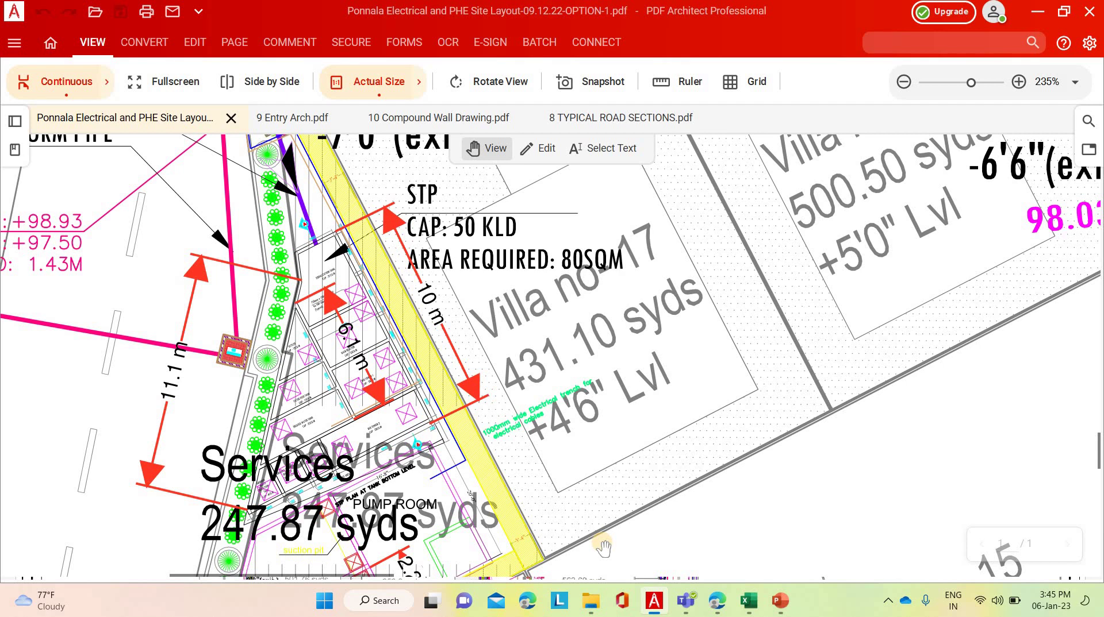
Back in Excel, check the Sewage Treatment Plant per-acre formula and the Main Entrance Arch item
left_click(750, 602)
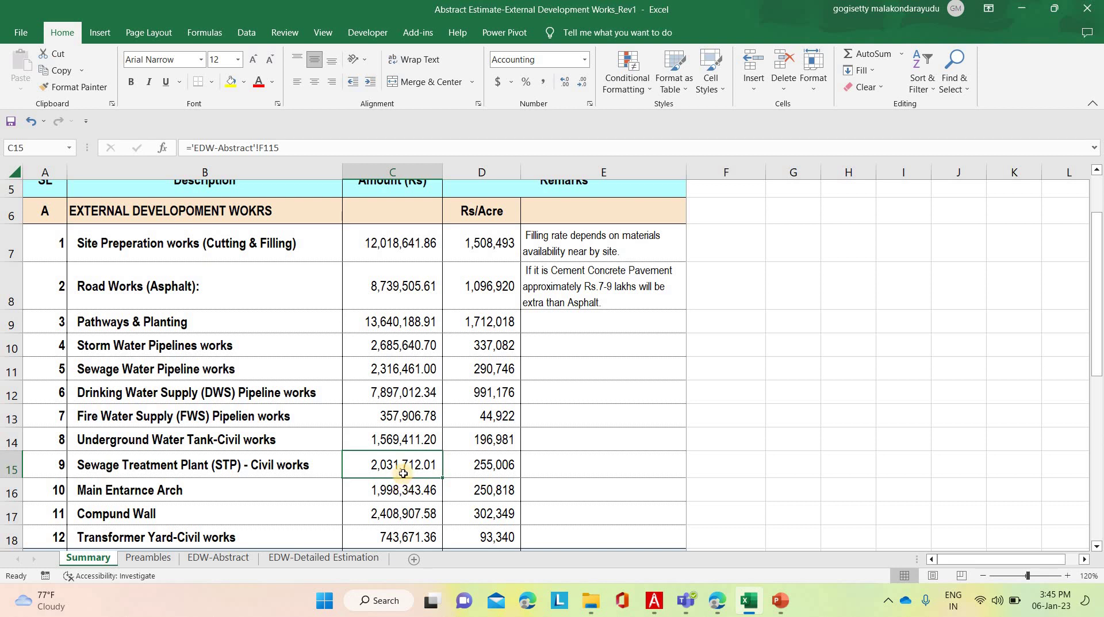
left_click(471, 472)
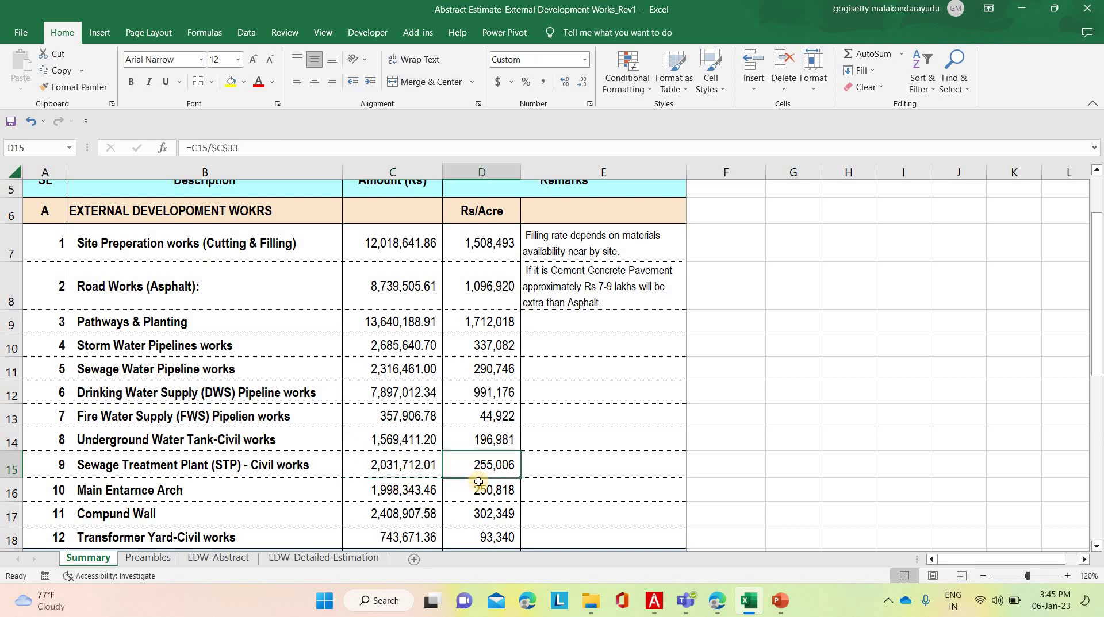
left_click(276, 490)
Pan and zoom out the site layout drawing to see the area around the STP
left_click(654, 601)
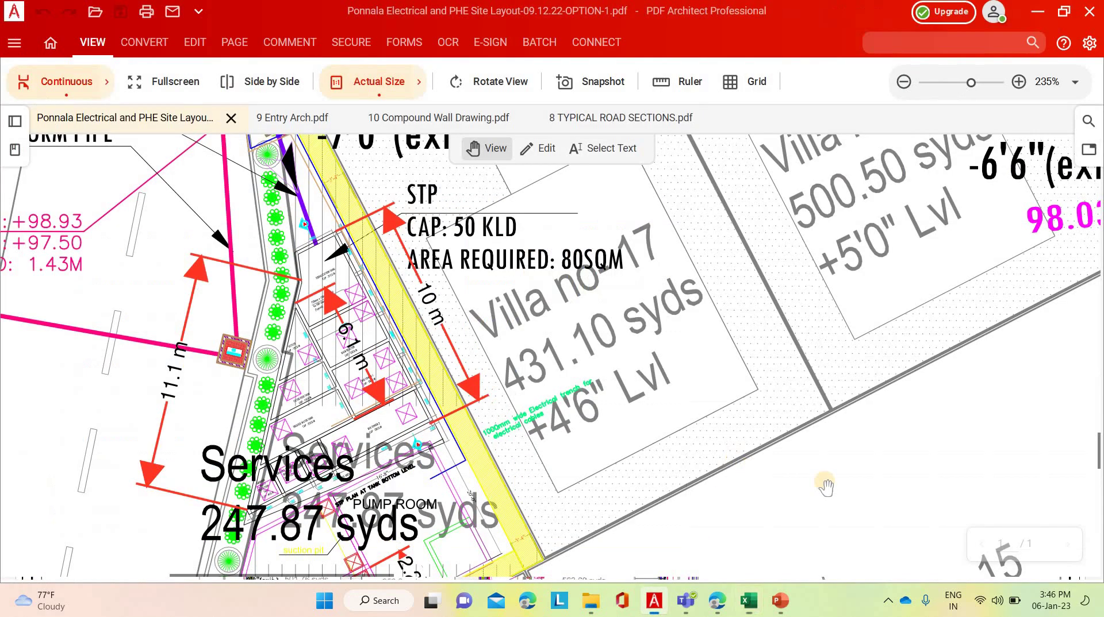
left_click_drag(733, 569, 685, 526)
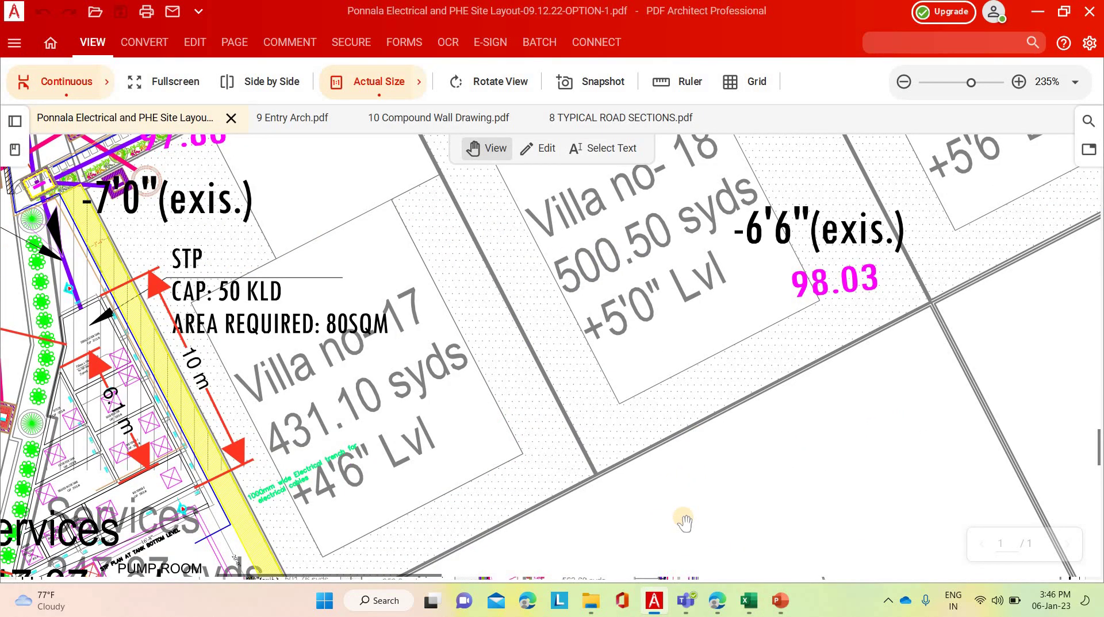
scroll(765, 506, "down", 2)
scroll(765, 506, "down", 3)
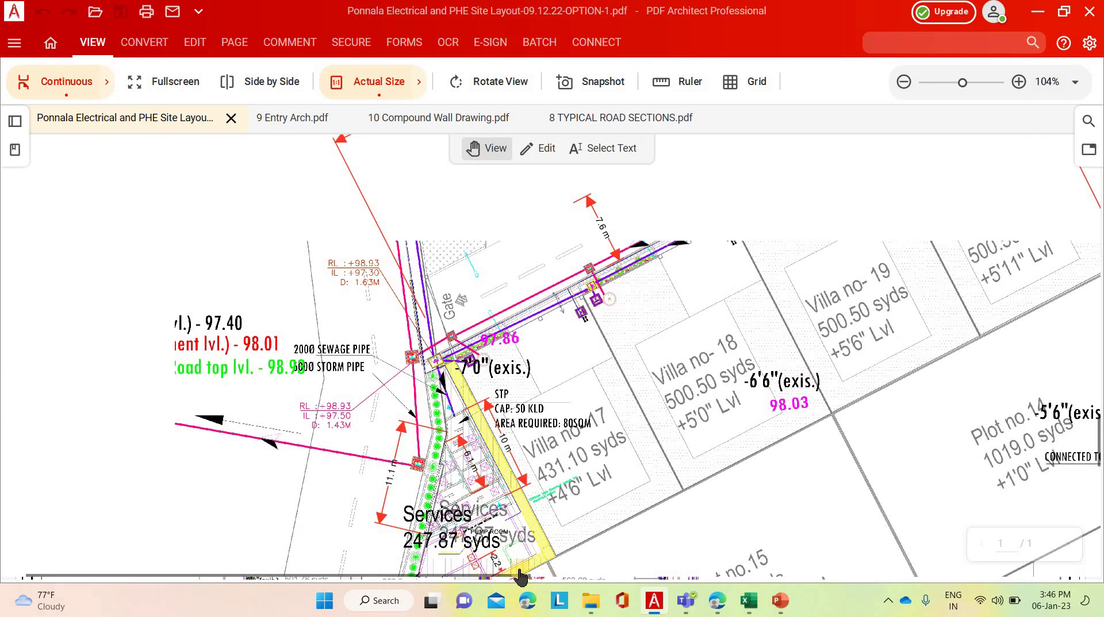
left_click_drag(520, 574, 860, 571)
scroll(656, 460, "down", 3)
scroll(655, 460, "down", 2)
scroll(655, 460, "down", 2)
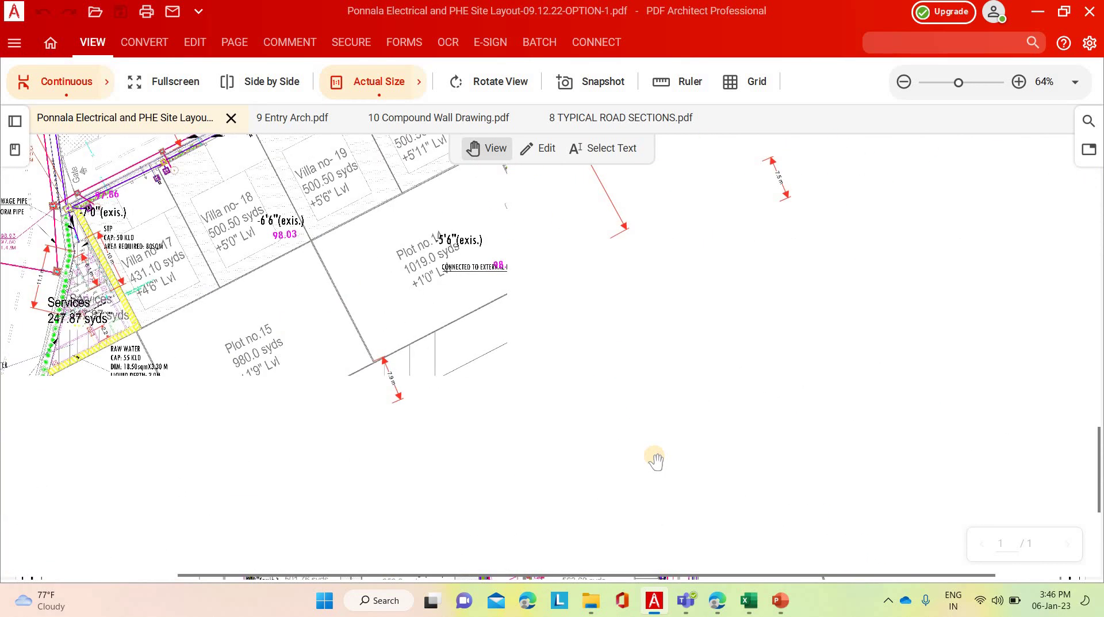
scroll(656, 460, "up", 3)
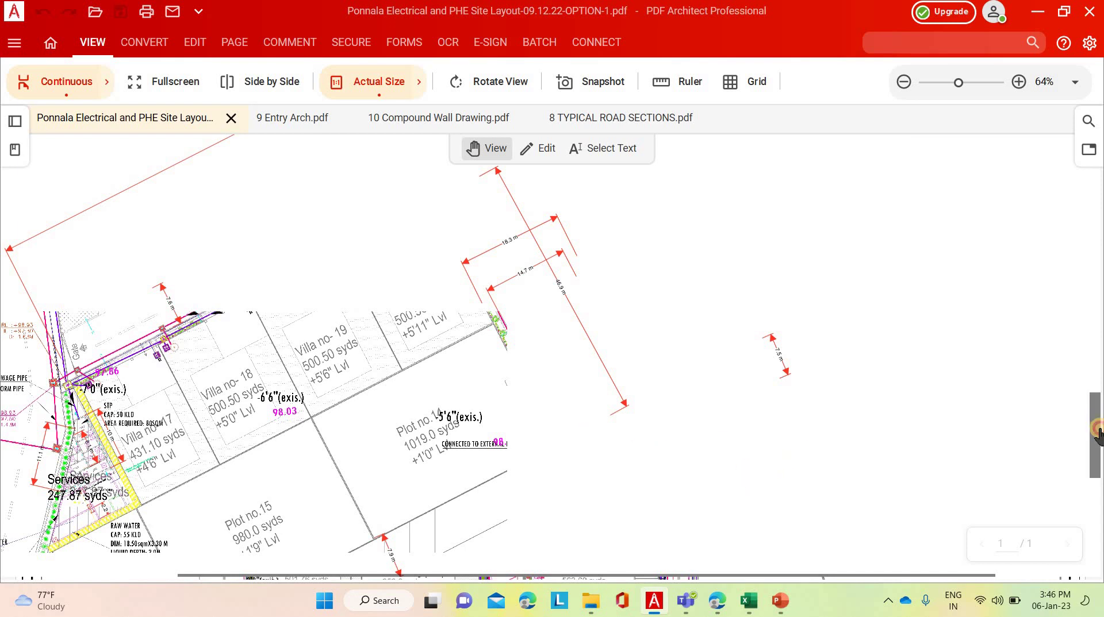
scroll(1096, 431, "down", 3)
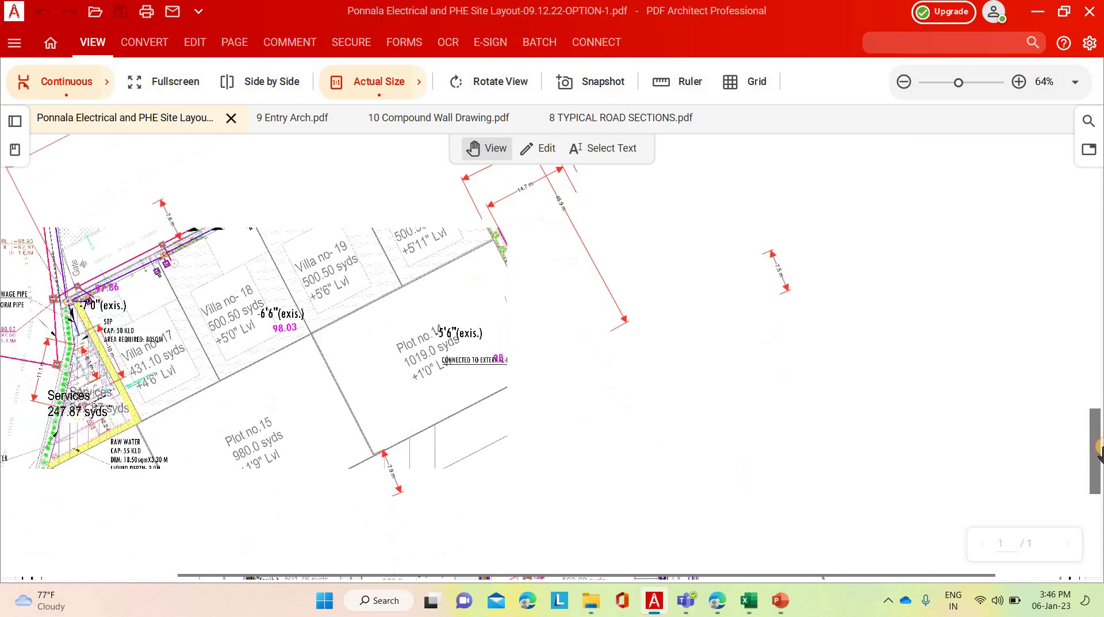
Review the 9 Entry Arch.pdf elevation, then return via the site layout to the Excel Summary sheet
left_click(293, 118)
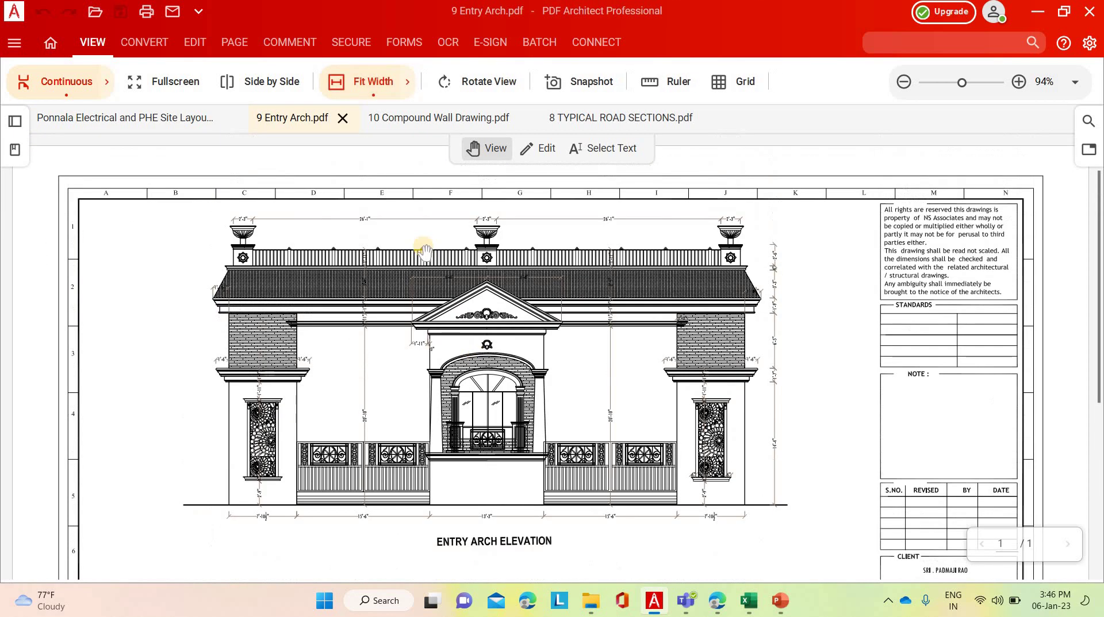
left_click(129, 118)
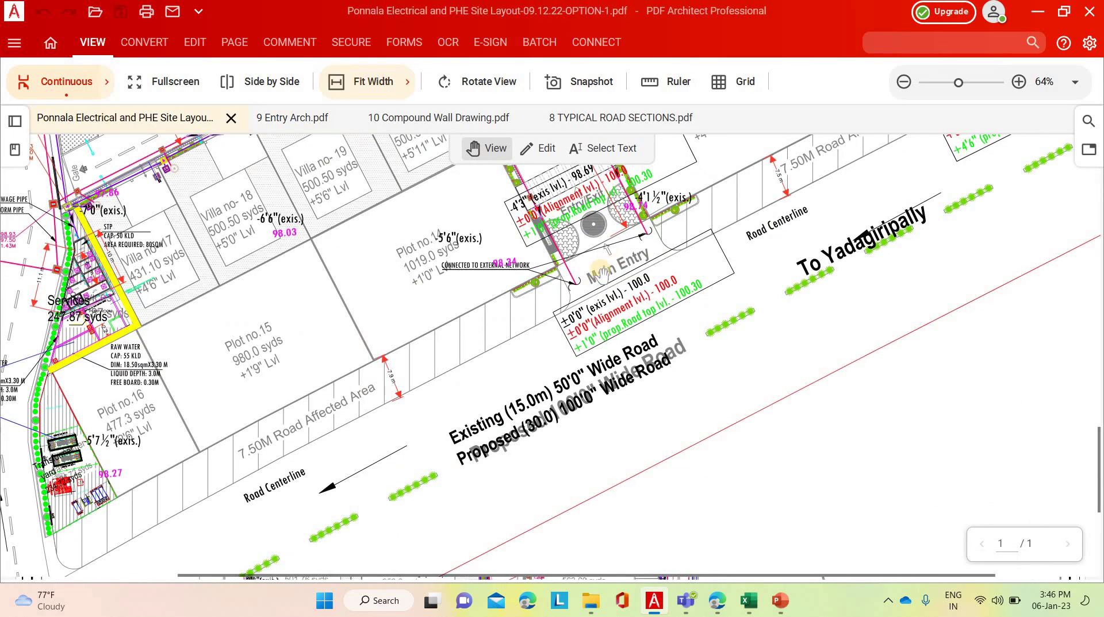
left_click(748, 602)
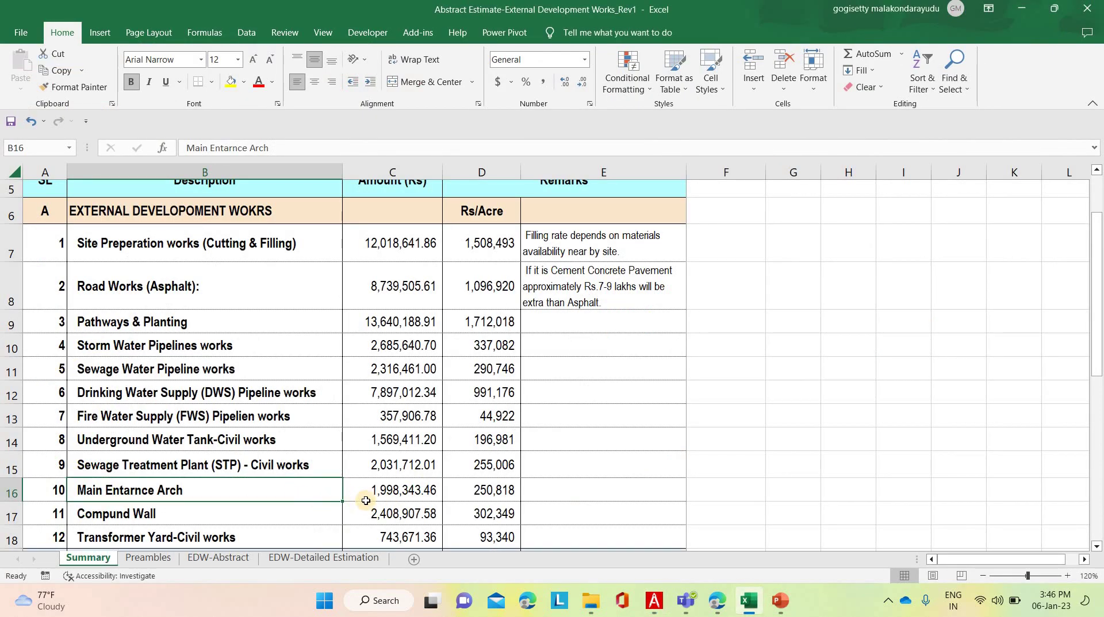
Inspect the Main Entarnce Arch and Compund Wall formulas in C16, D16, B17, C17, then zoom the layout to 27%
left_click(435, 494)
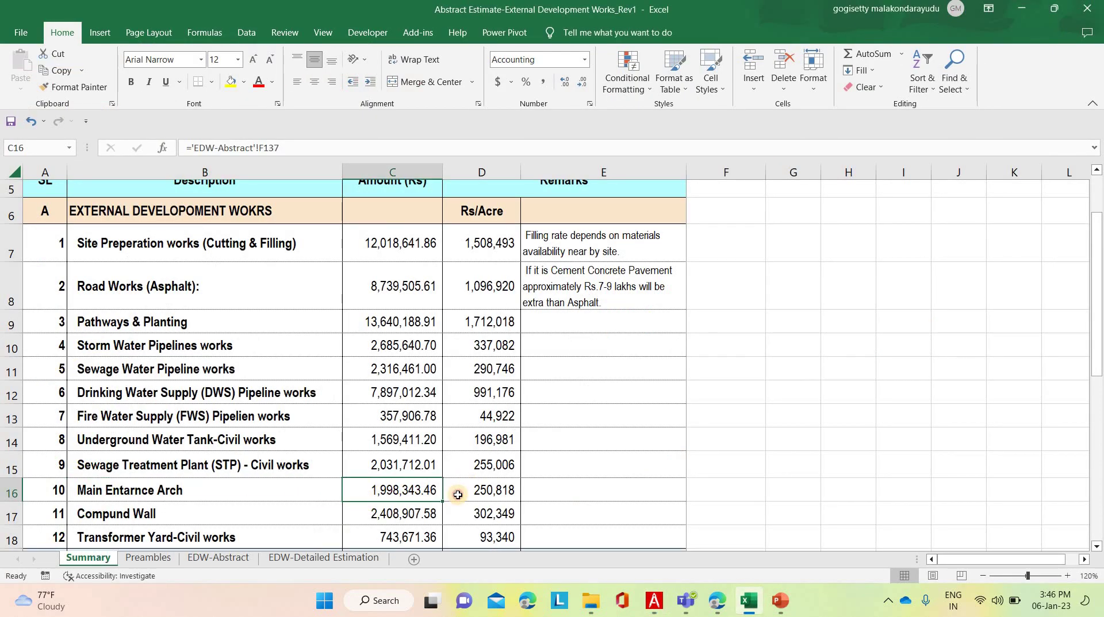
left_click(455, 495)
left_click(336, 516)
left_click(384, 512)
key("alt+Tab")
scroll(425, 367, "down", 4)
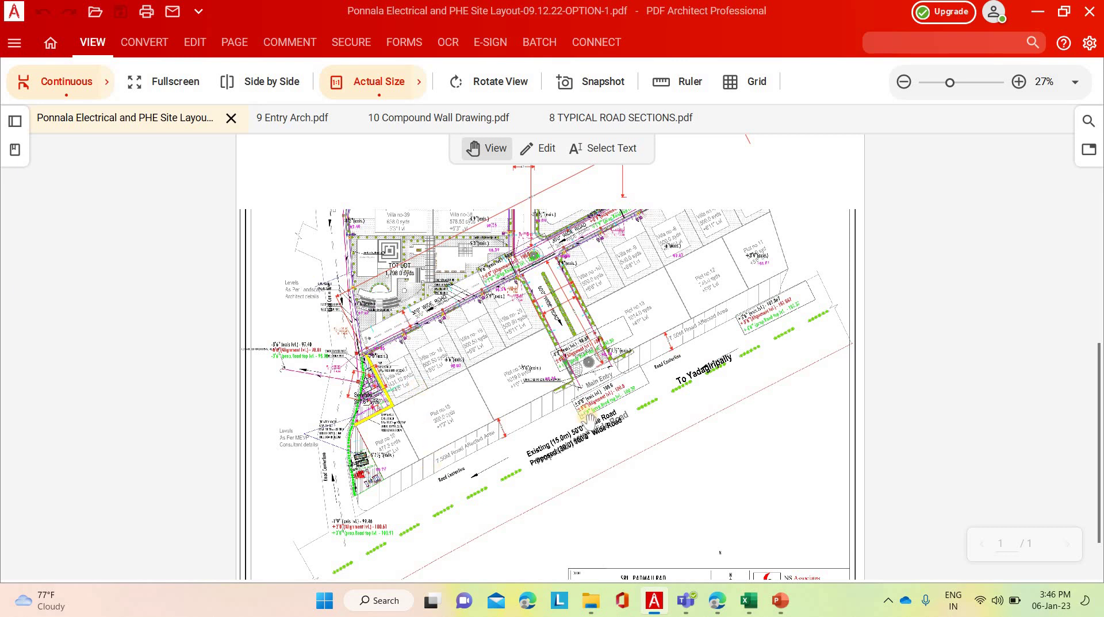
Scroll through the site layout, view 10 Compound Wall Drawing.pdf, then return to the Excel Summary sheet
scroll(676, 359, "up", 5)
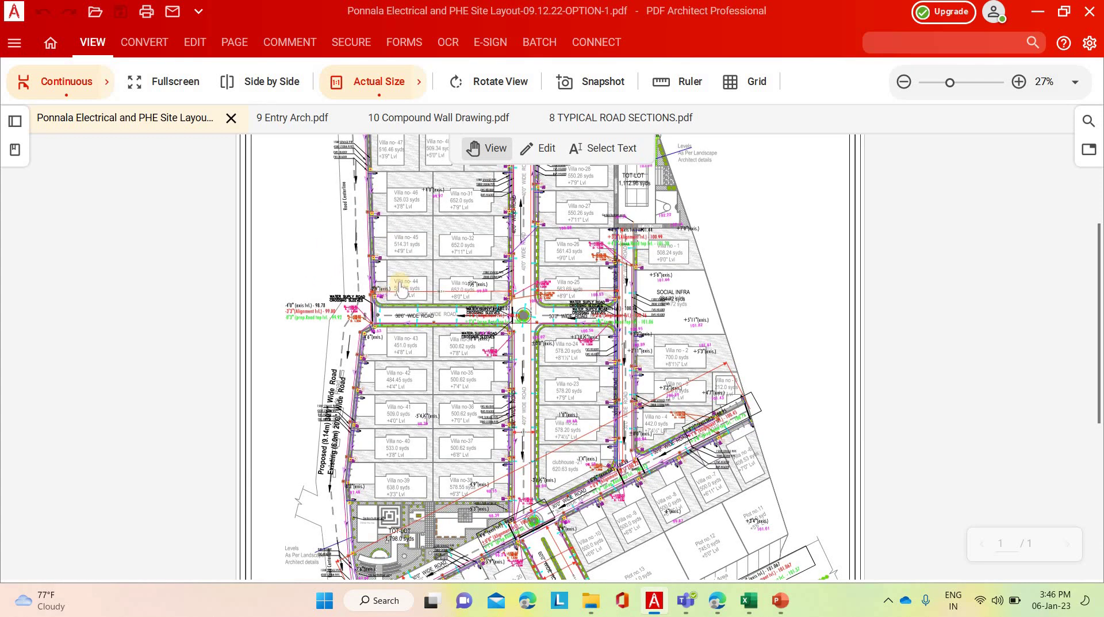
scroll(400, 288, "up", 3)
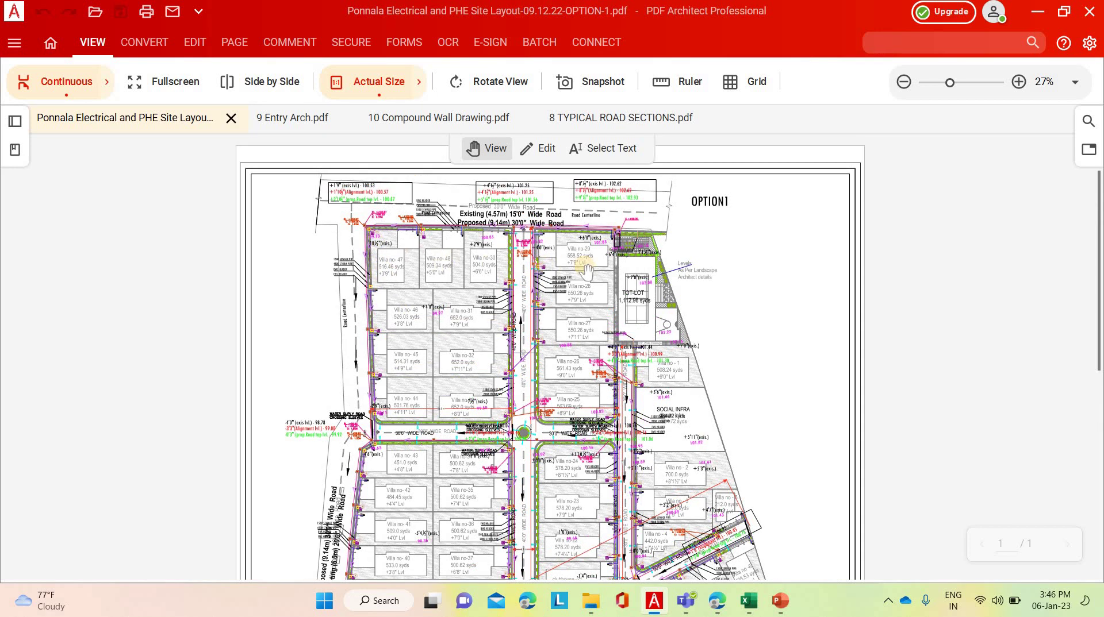
scroll(683, 301, "down", 1)
scroll(683, 301, "down", 2)
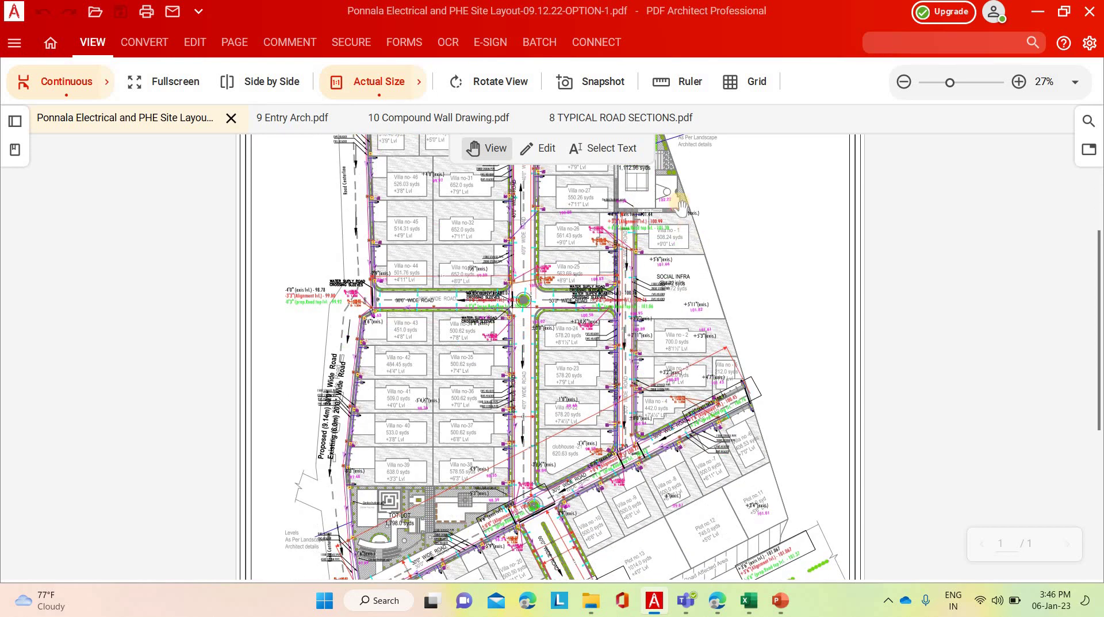
scroll(728, 401, "down", 5)
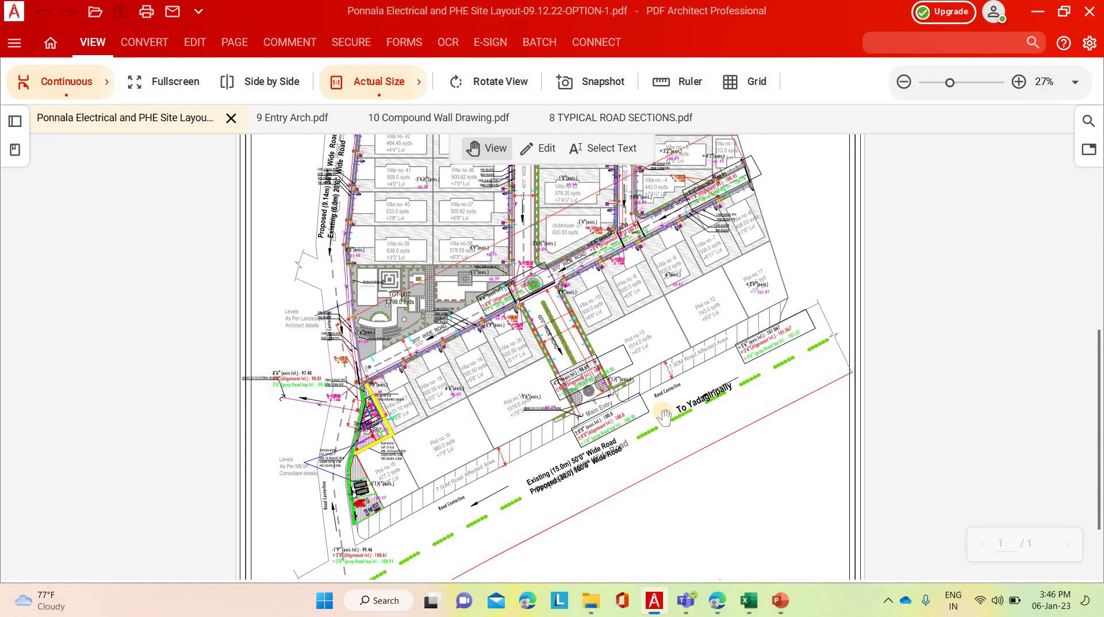
left_click(439, 121)
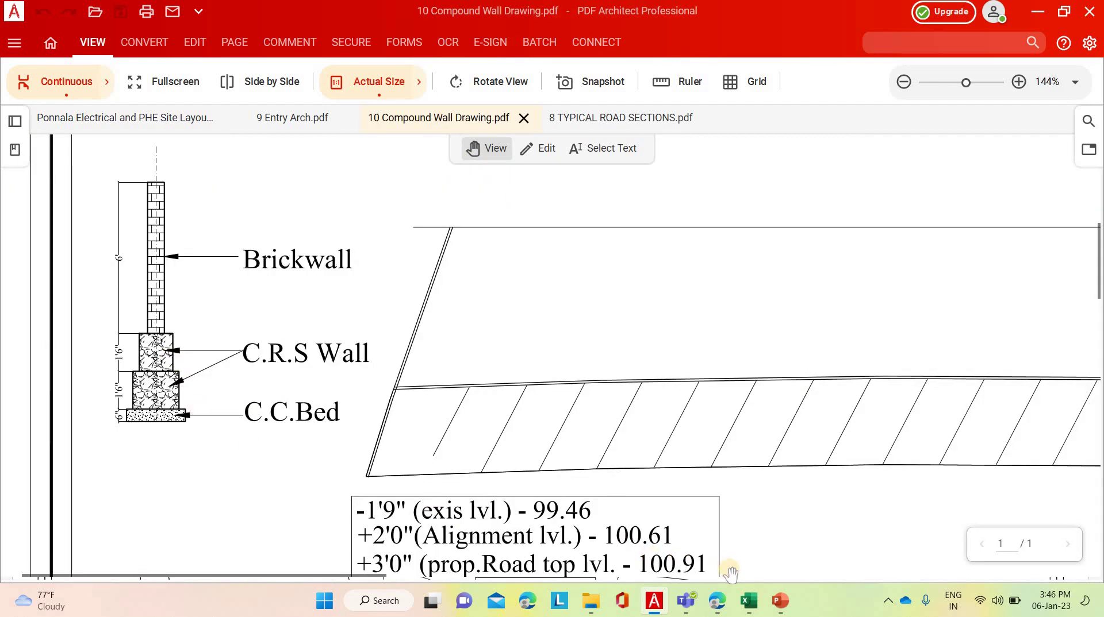
left_click(748, 601)
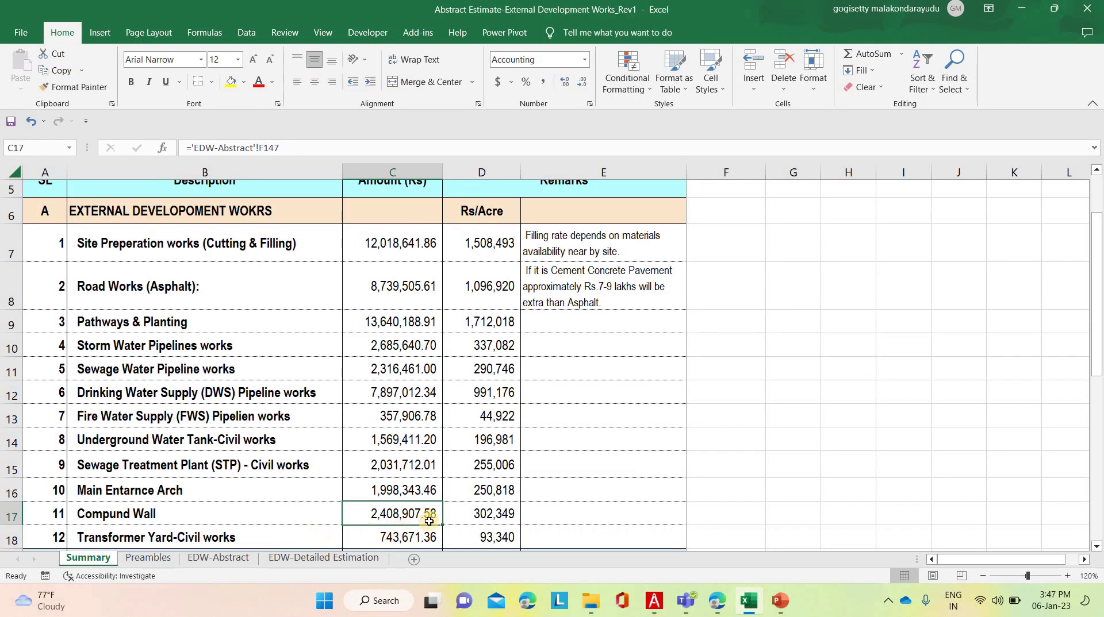
Check the Compund Wall per-acre, Transformer Yard and 56,407,402.81 Subtotal formulas, then bring up the PowerPoint slide
left_click(480, 514)
scroll(596, 463, "down", 1)
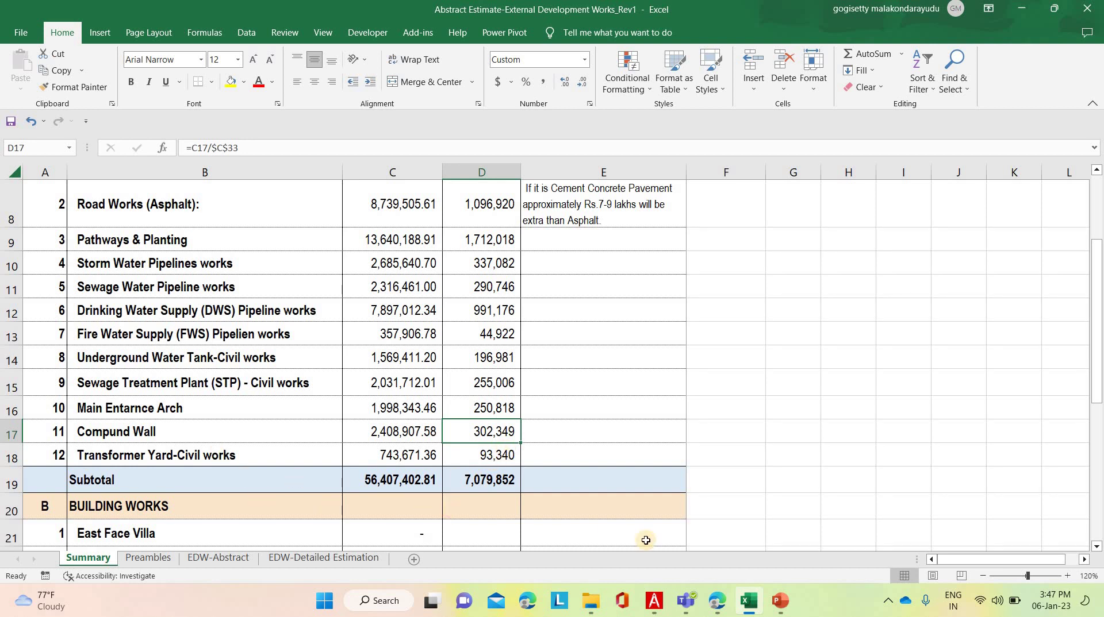
left_click(219, 455)
left_click(410, 458)
left_click(467, 458)
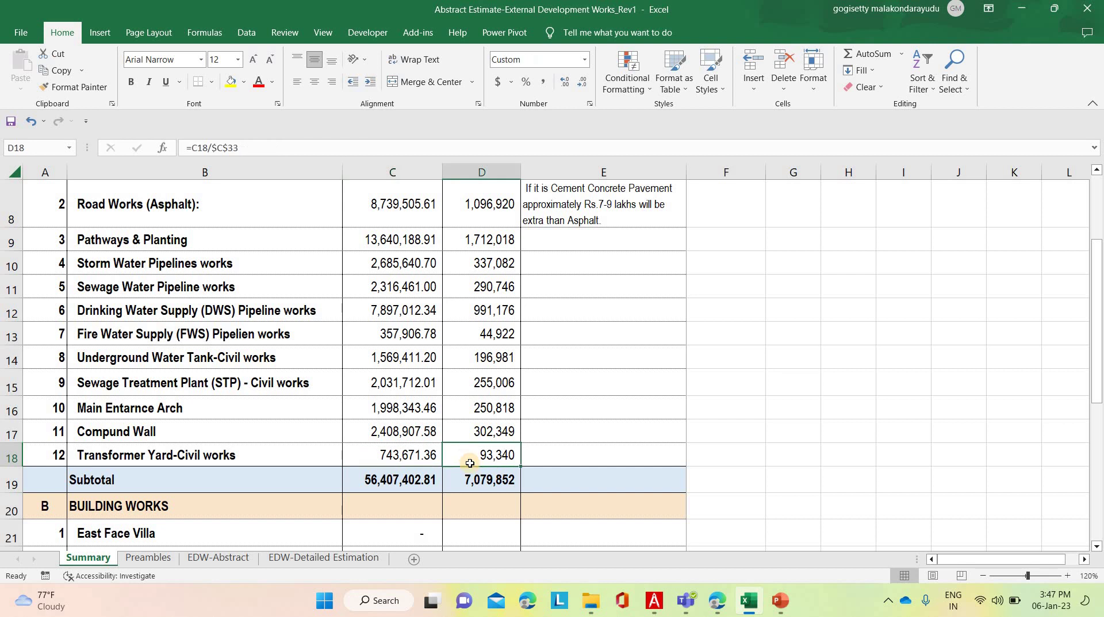
left_click(397, 479)
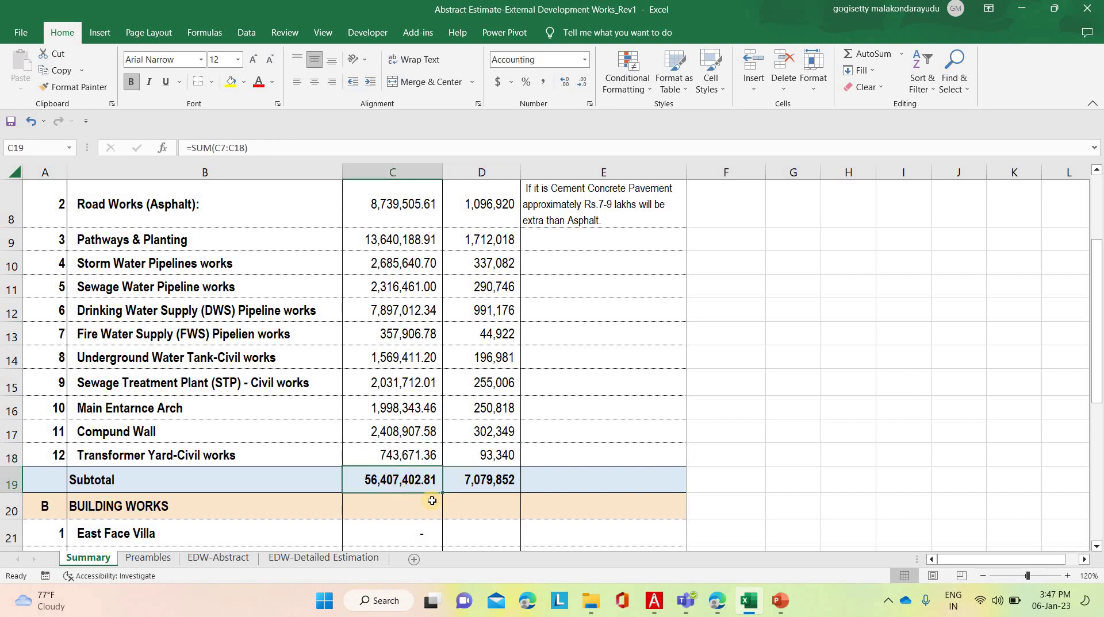
left_click(780, 601)
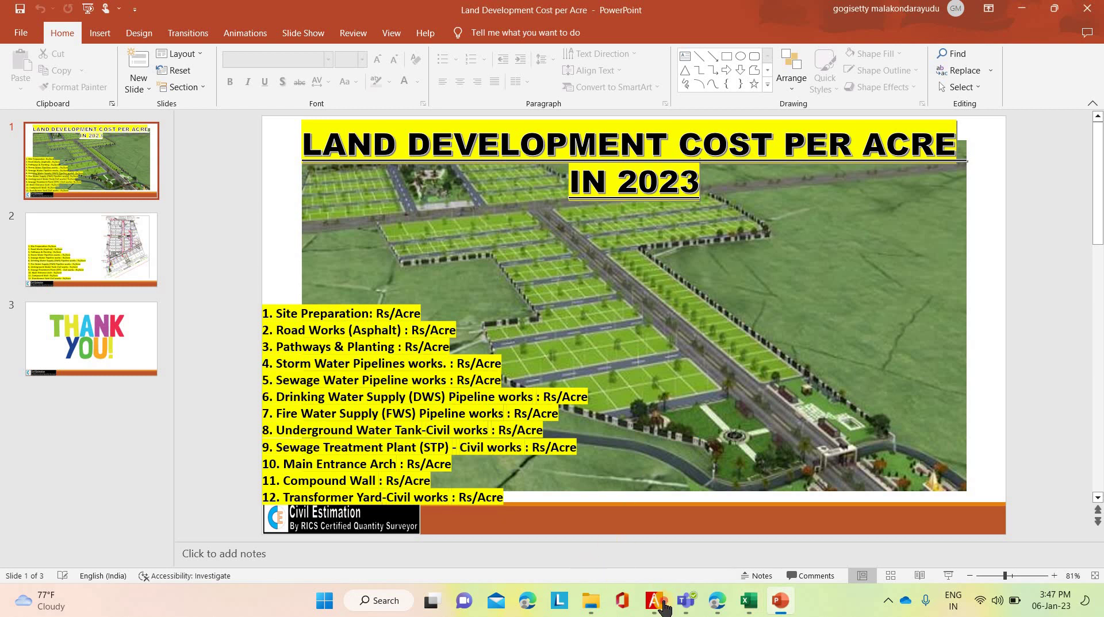
Revisit the compound wall and site layout drawings in PDF Architect, then return to Excel
left_click(661, 601)
scroll(123, 177, "up", 3)
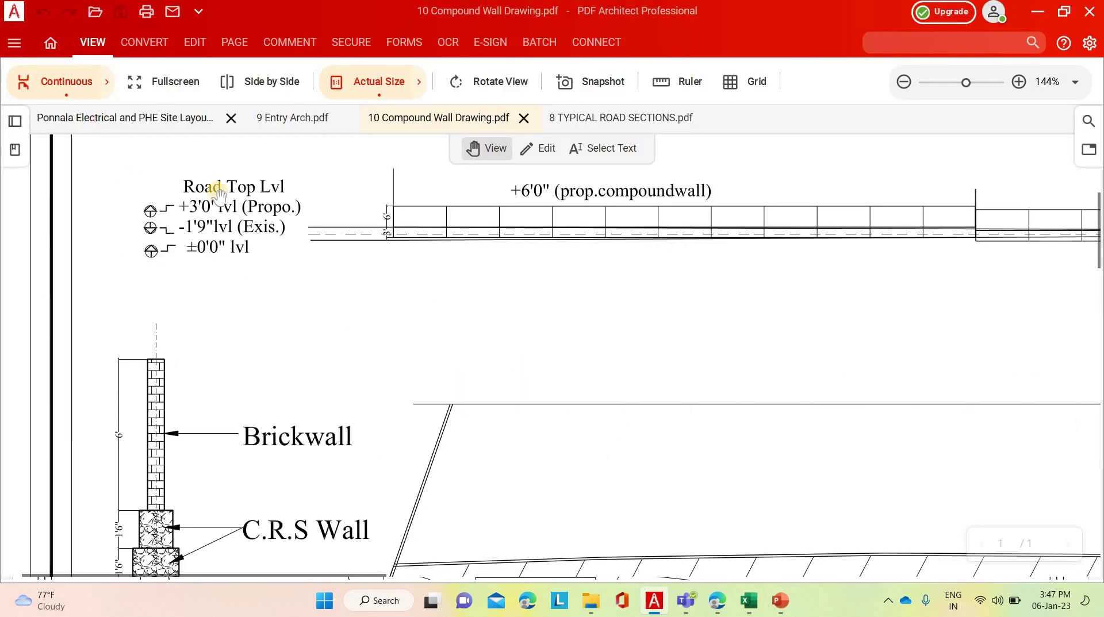
left_click(125, 117)
scroll(686, 546, "up", 3)
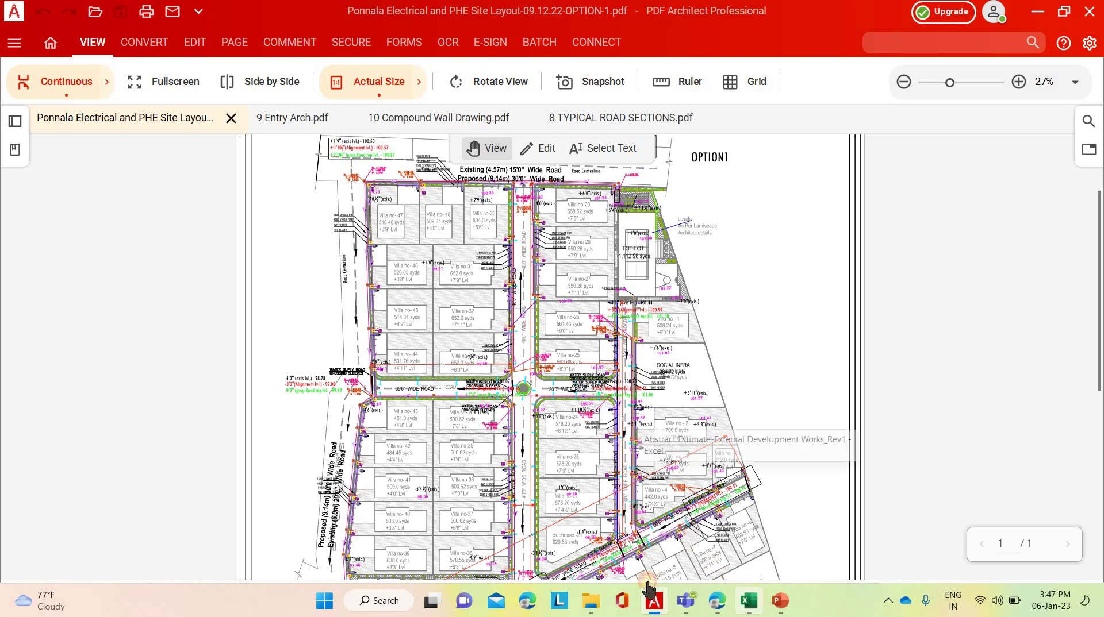
left_click(750, 602)
Look over the Road Works (Asphalt) and Site Preperation works items near the Summary header
left_click(108, 212)
scroll(143, 318, "up", 2)
left_click(145, 322)
left_click(149, 362)
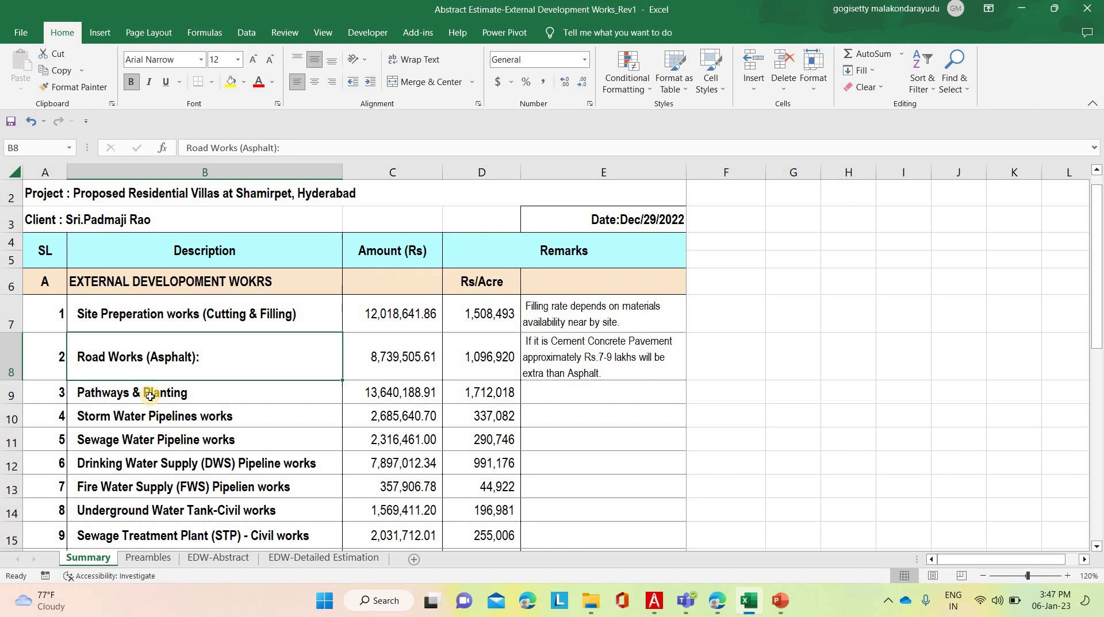
left_click(157, 402)
left_click(178, 415)
left_click(192, 438)
left_click(196, 466)
left_click(204, 486)
left_click(204, 507)
scroll(204, 483, "down", 1)
left_click(215, 460)
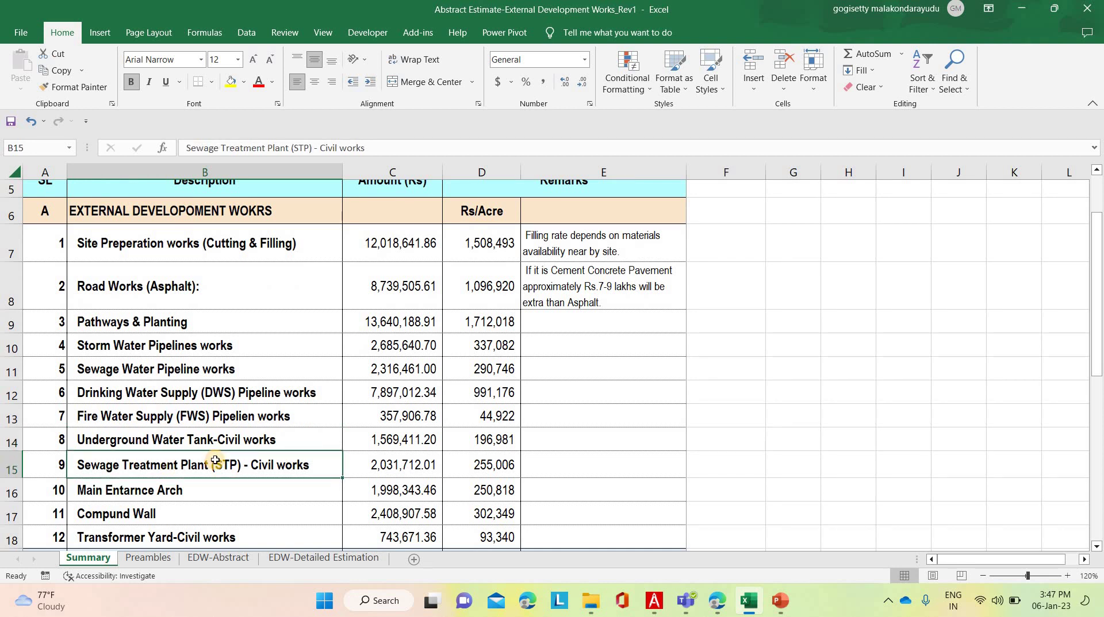
scroll(214, 461, "down", 1)
left_click(157, 409)
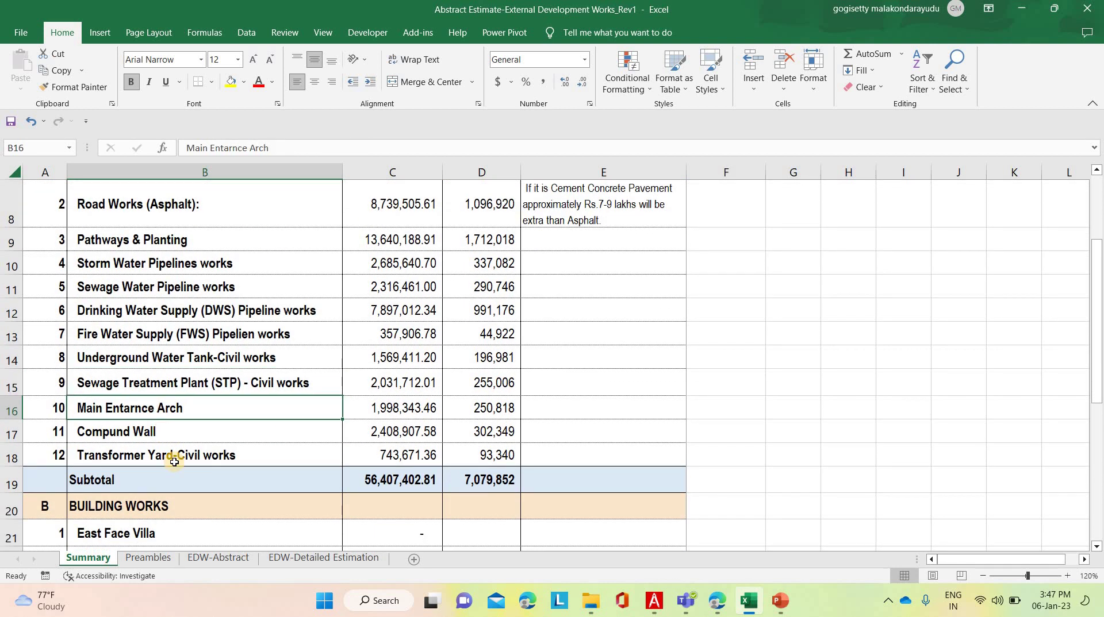
key("Down")
key("Down")
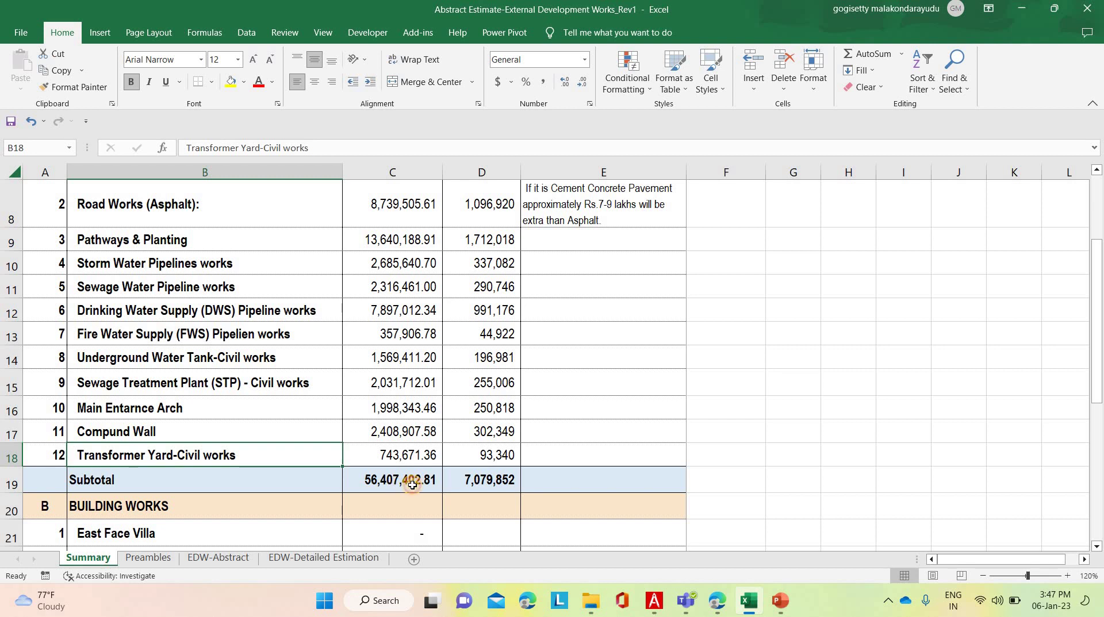
left_click(412, 485)
left_click(475, 483)
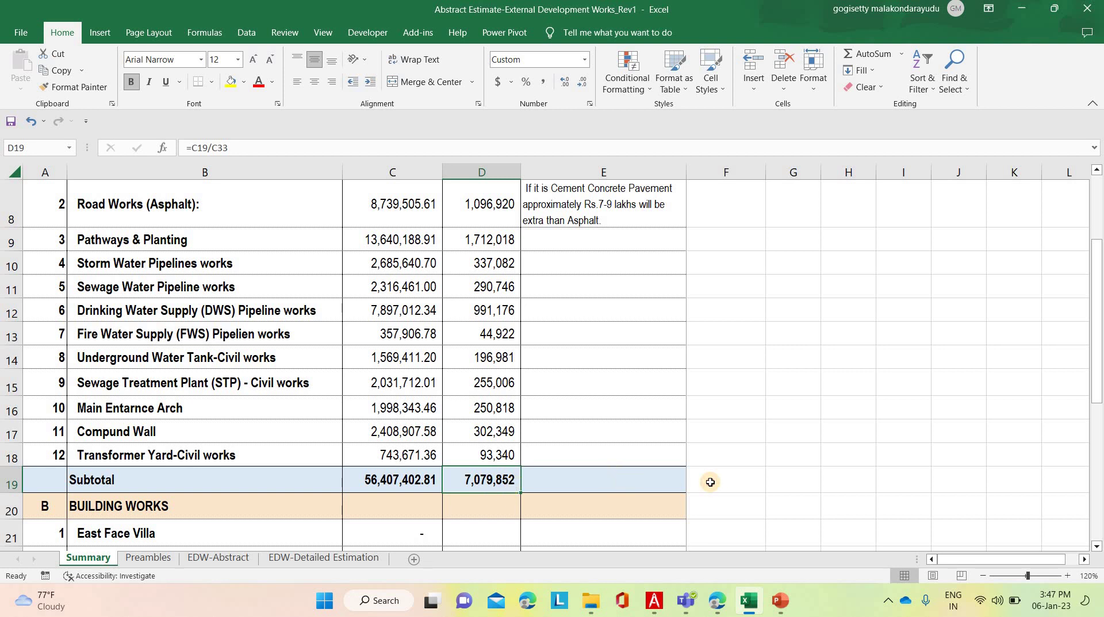
left_click(710, 482)
left_click(494, 483)
scroll(555, 402, "up", 2)
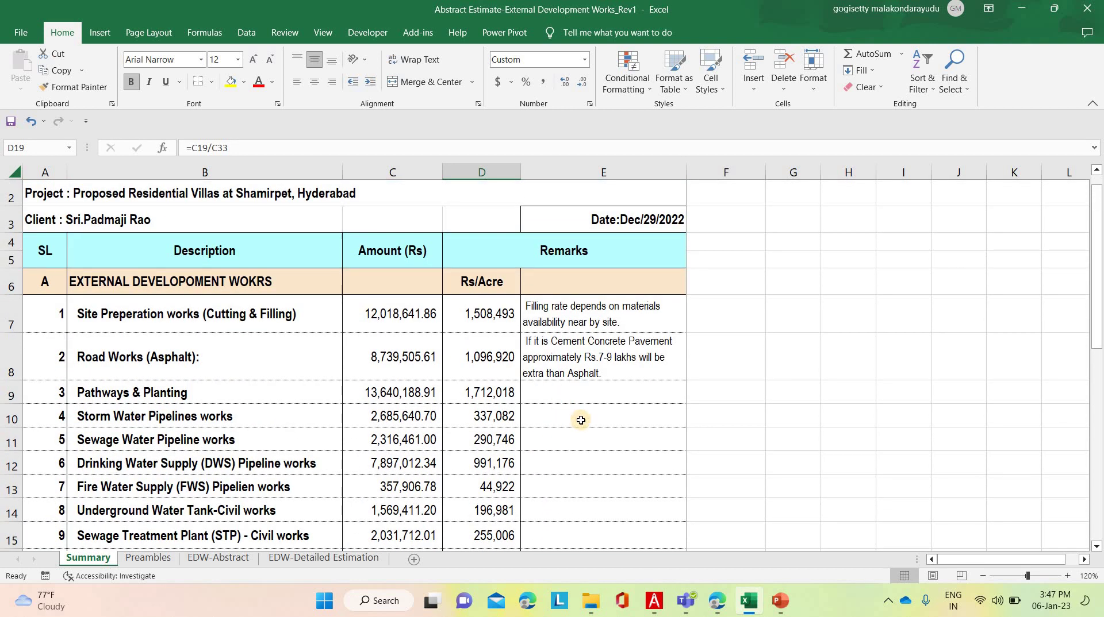
scroll(581, 420, "down", 2)
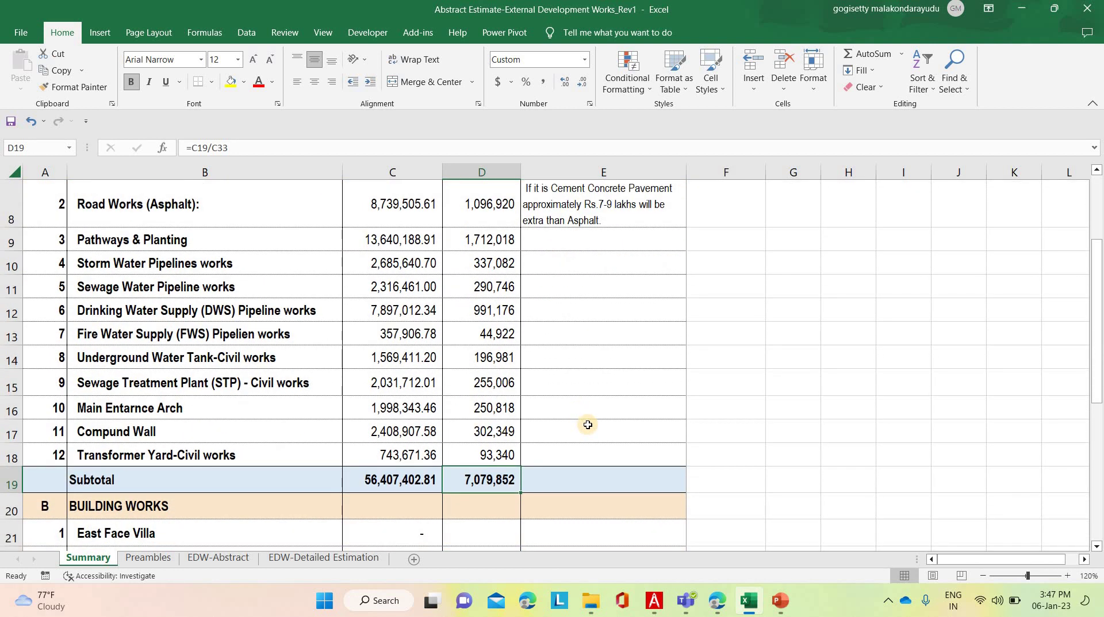